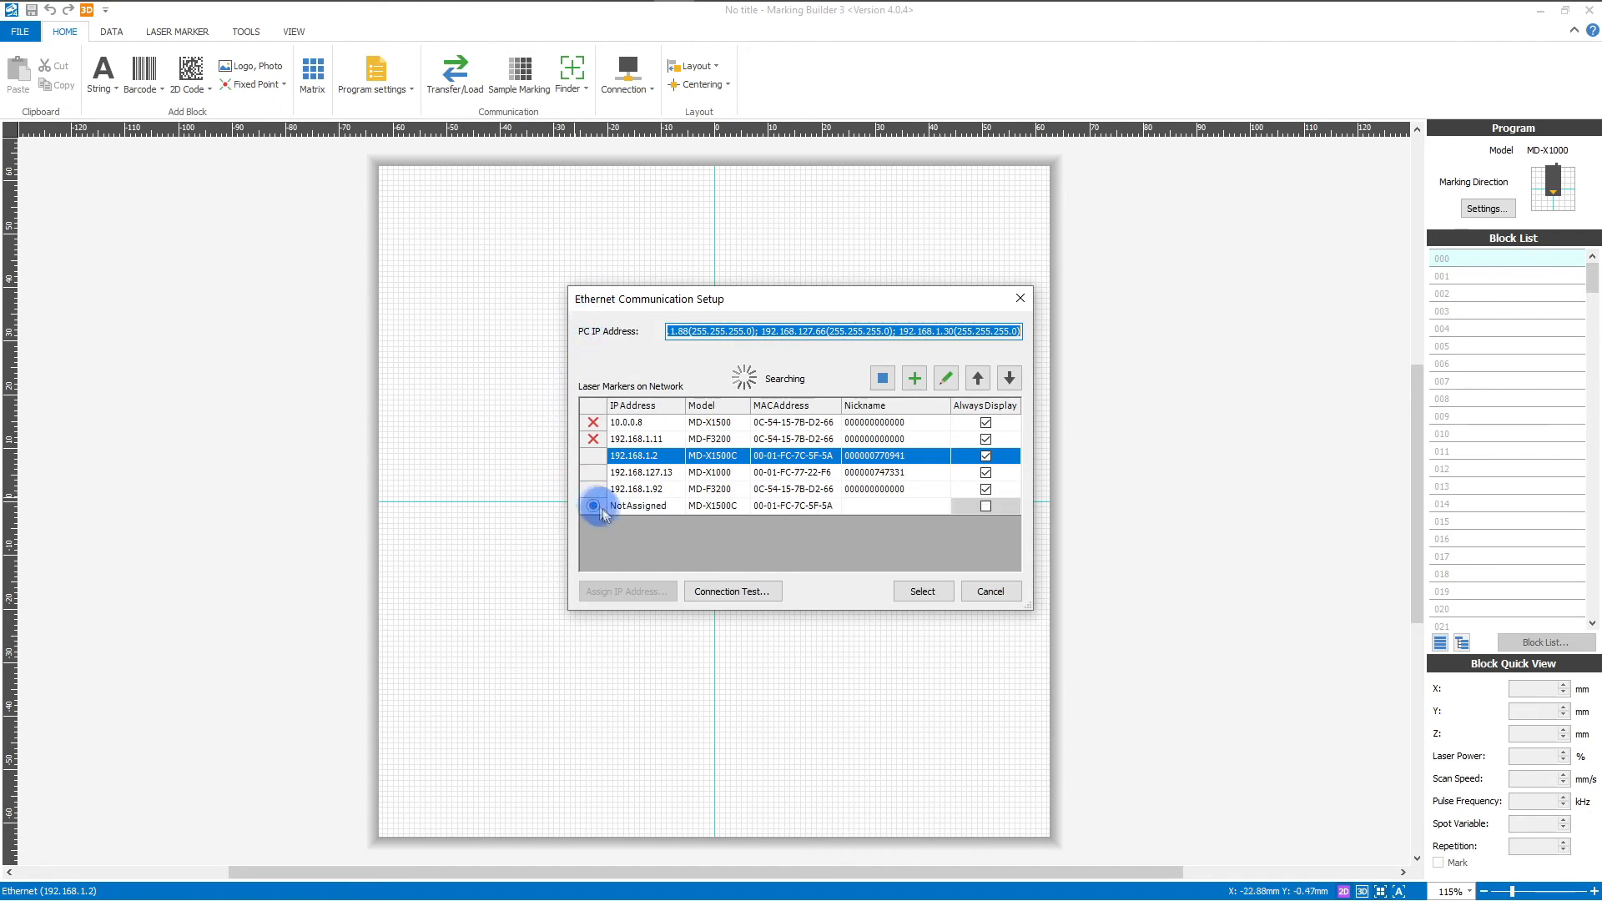
# Step: Assign IP address 192.168.1.2 to the unassigned MD-X1500C marker and connect to it
pyautogui.click(633, 506)
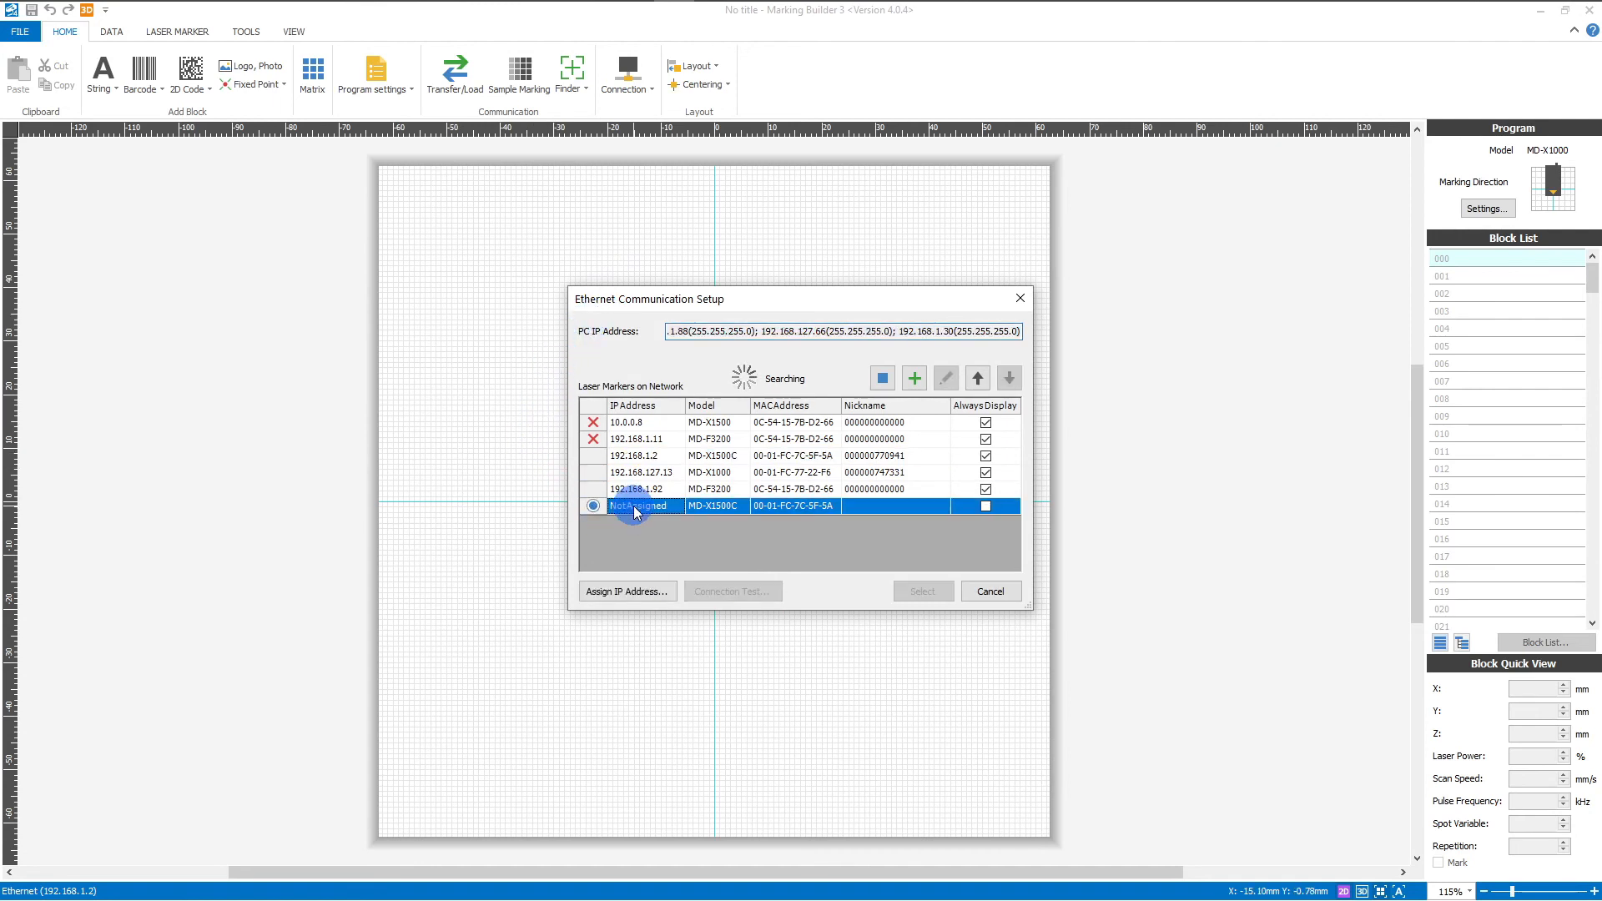
pyautogui.click(643, 592)
pyautogui.click(831, 470)
pyautogui.write('89')
pyautogui.moveTo(822, 472); pyautogui.dragTo(840, 484)
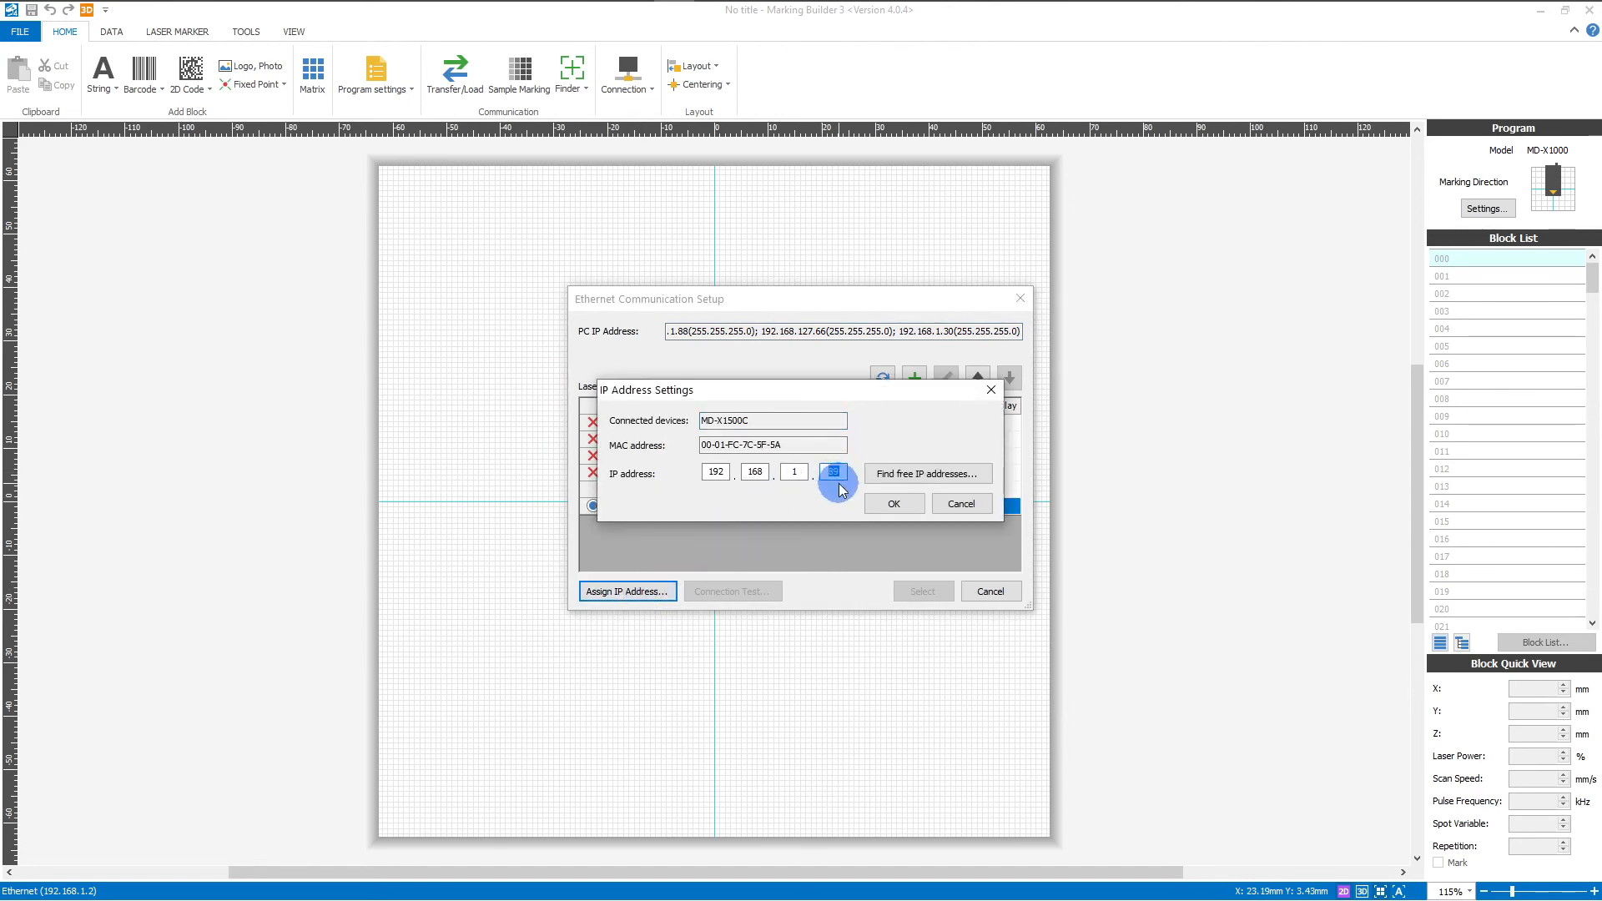
pyautogui.click(914, 505)
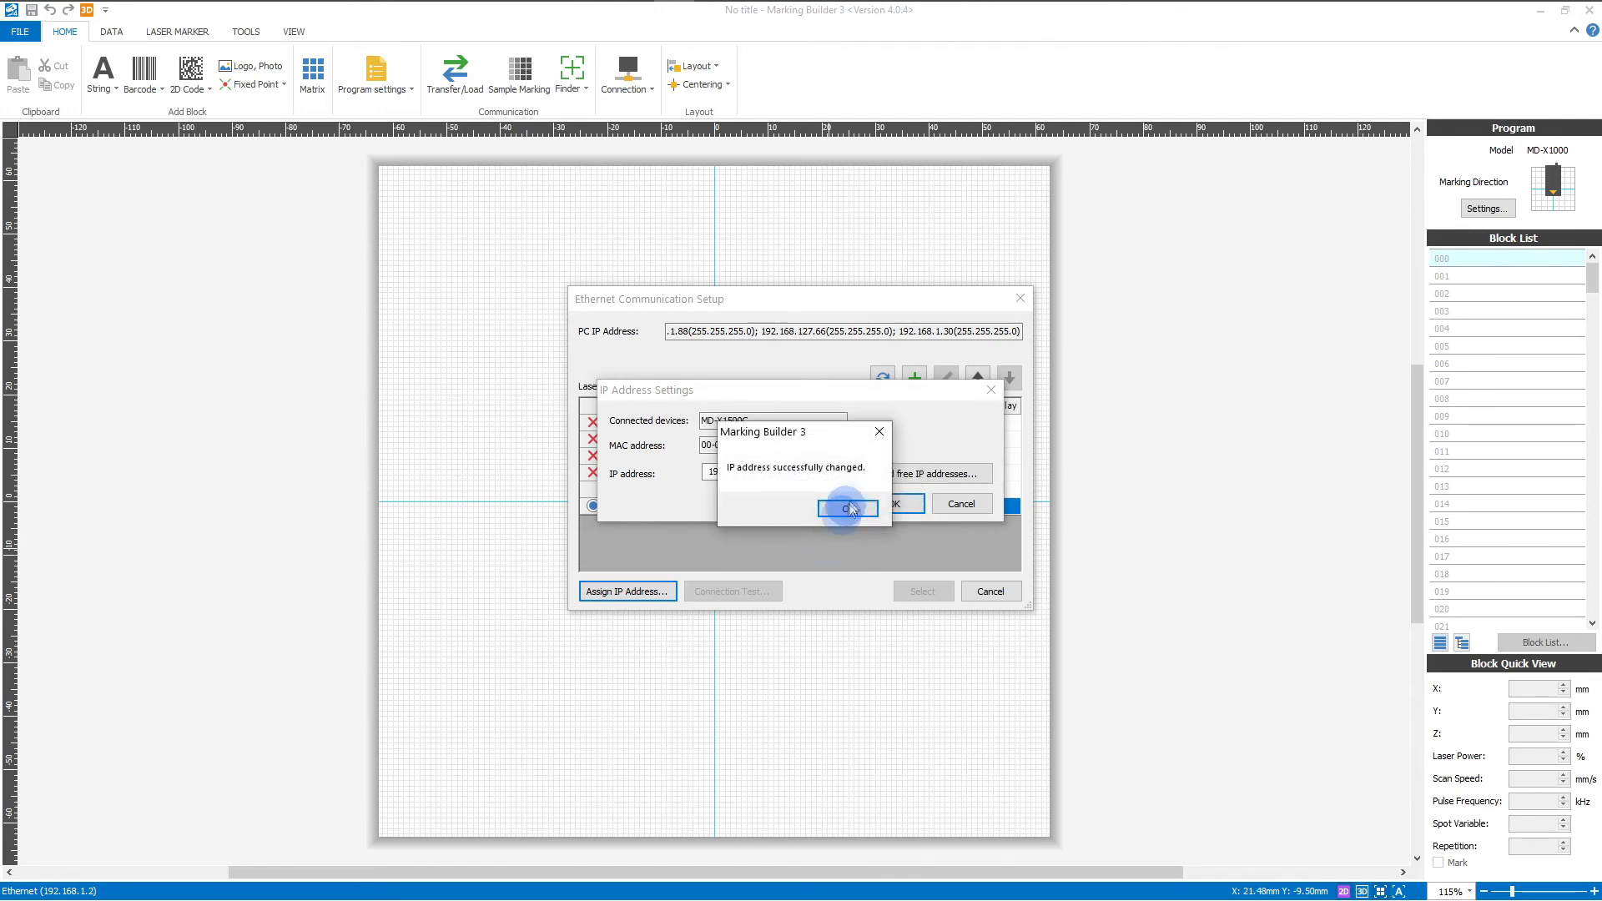
pyautogui.click(851, 507)
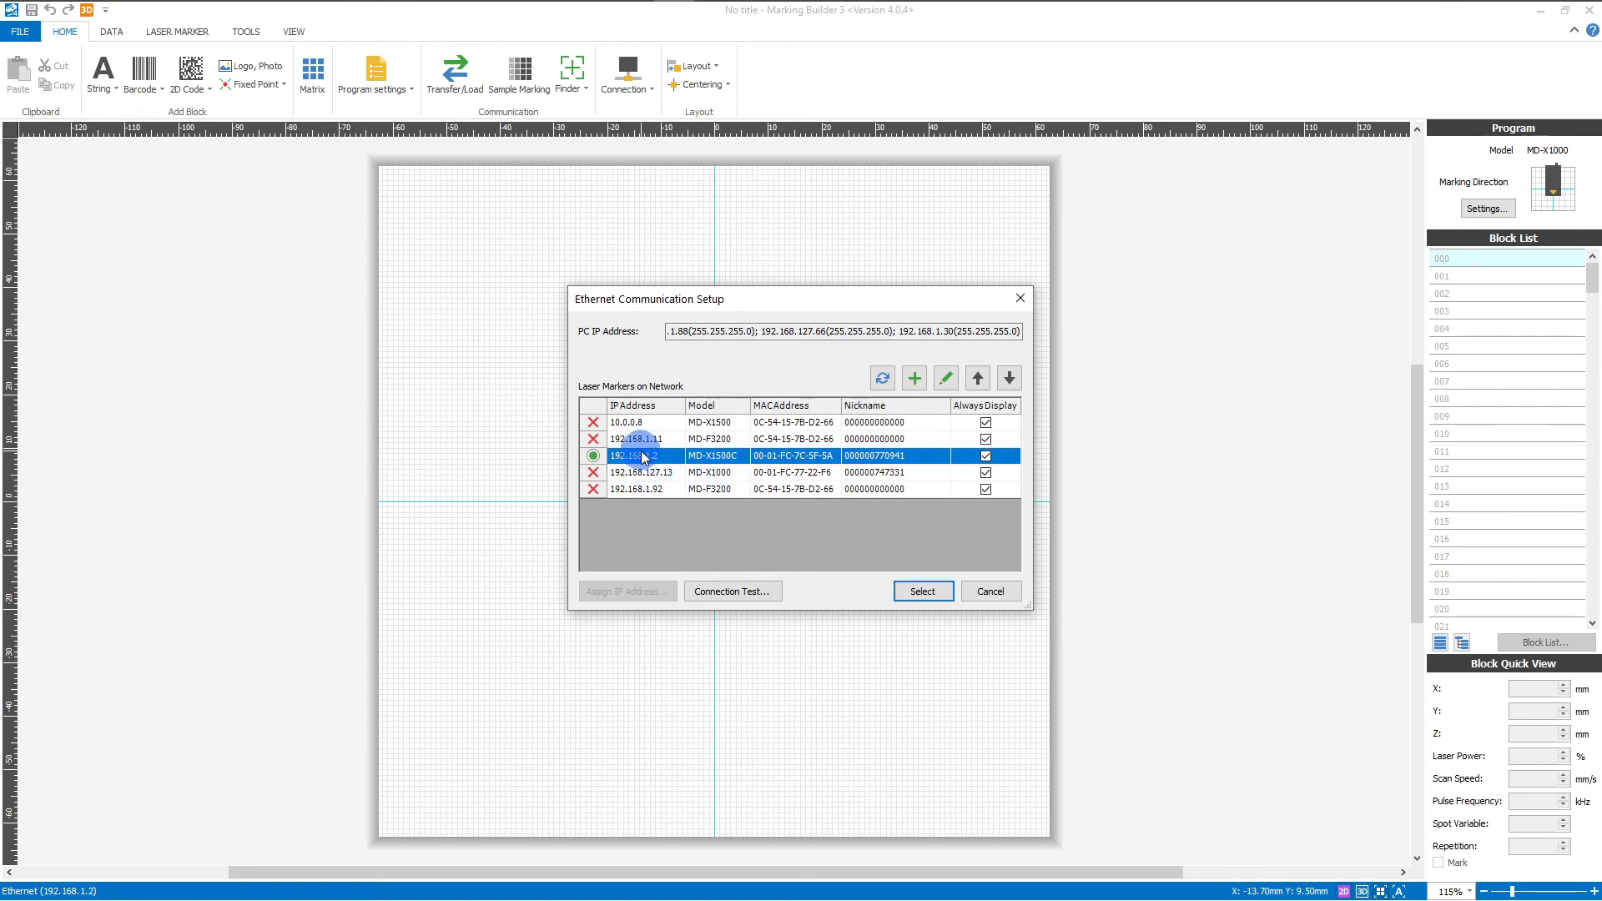
pyautogui.click(923, 591)
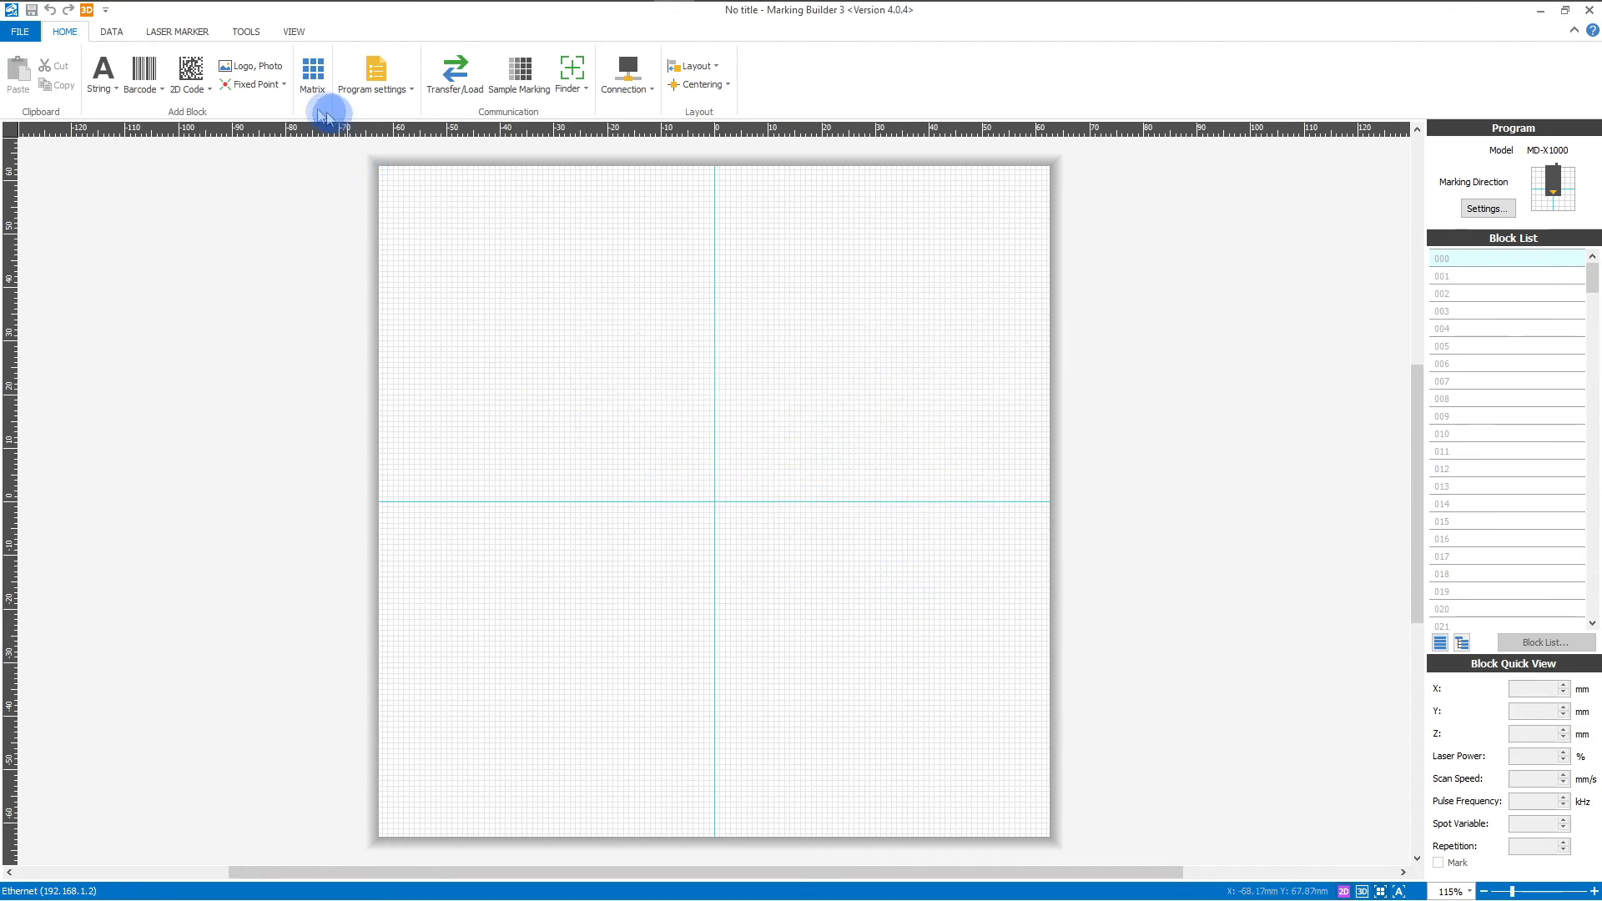
# Step: Turn off BOOTP automatic IP addressing in Communication Setup and send the settings to the marker
pyautogui.click(186, 34)
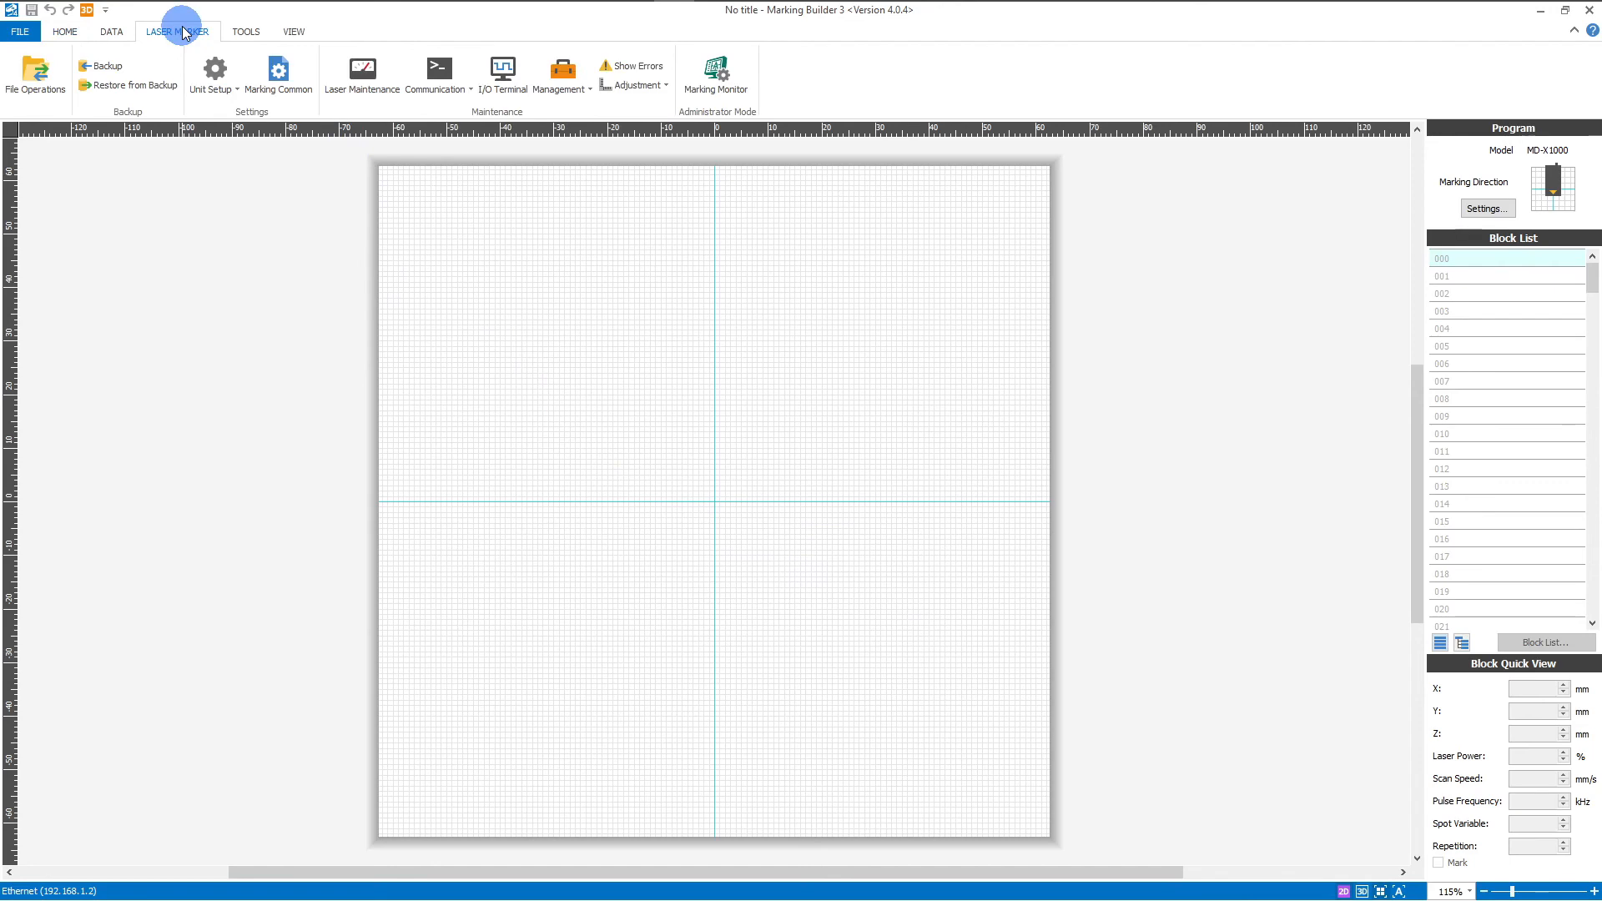
pyautogui.click(215, 74)
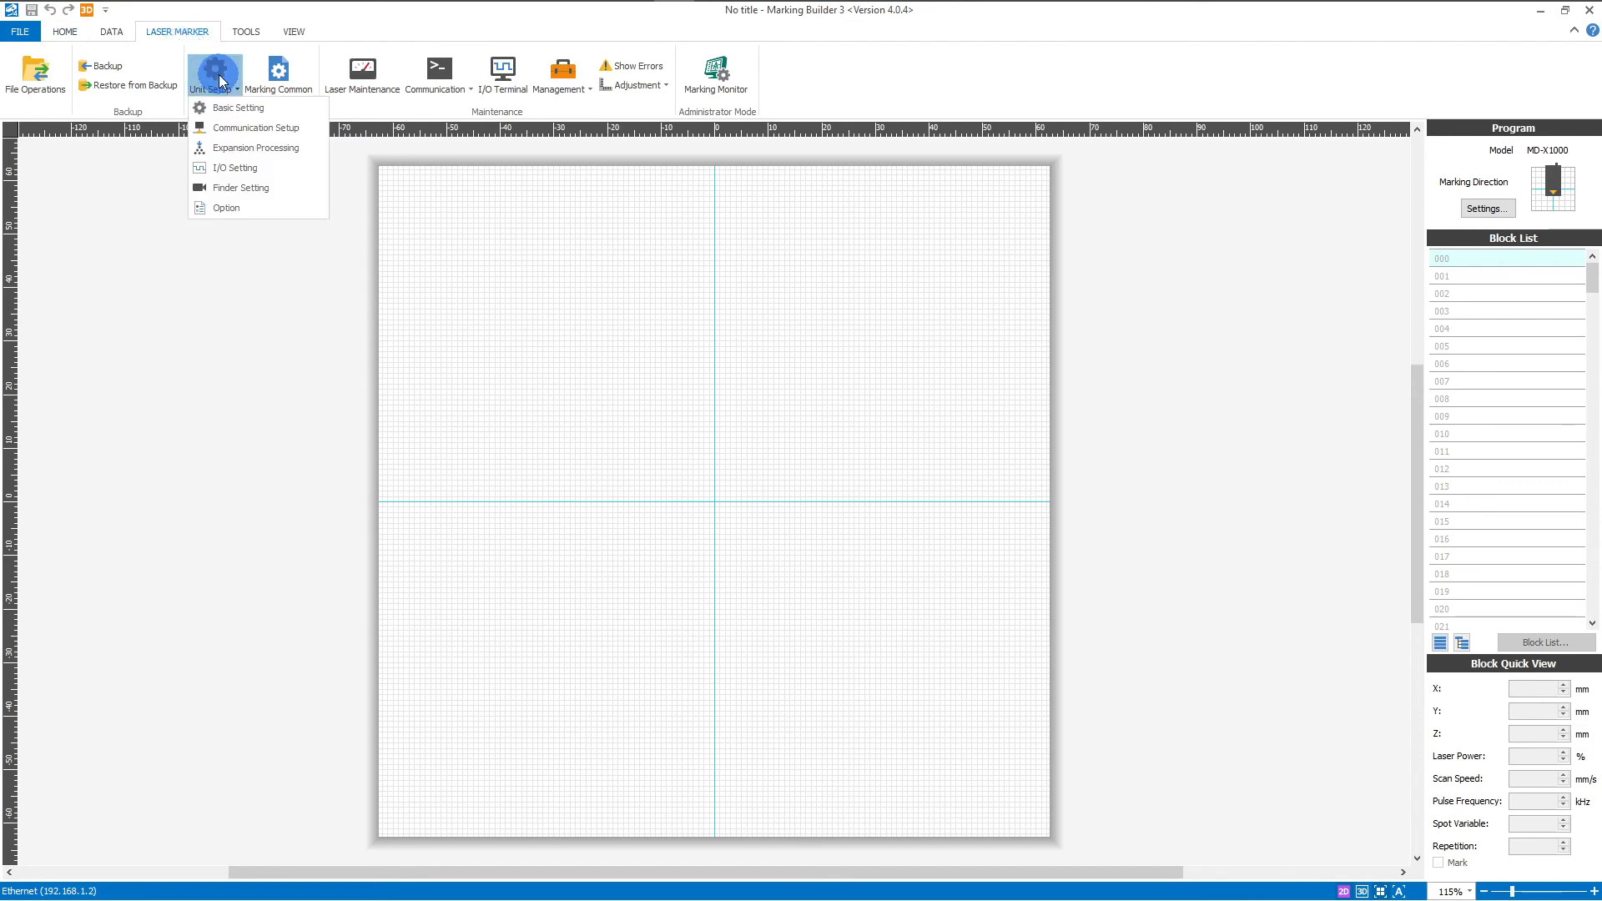
pyautogui.click(232, 130)
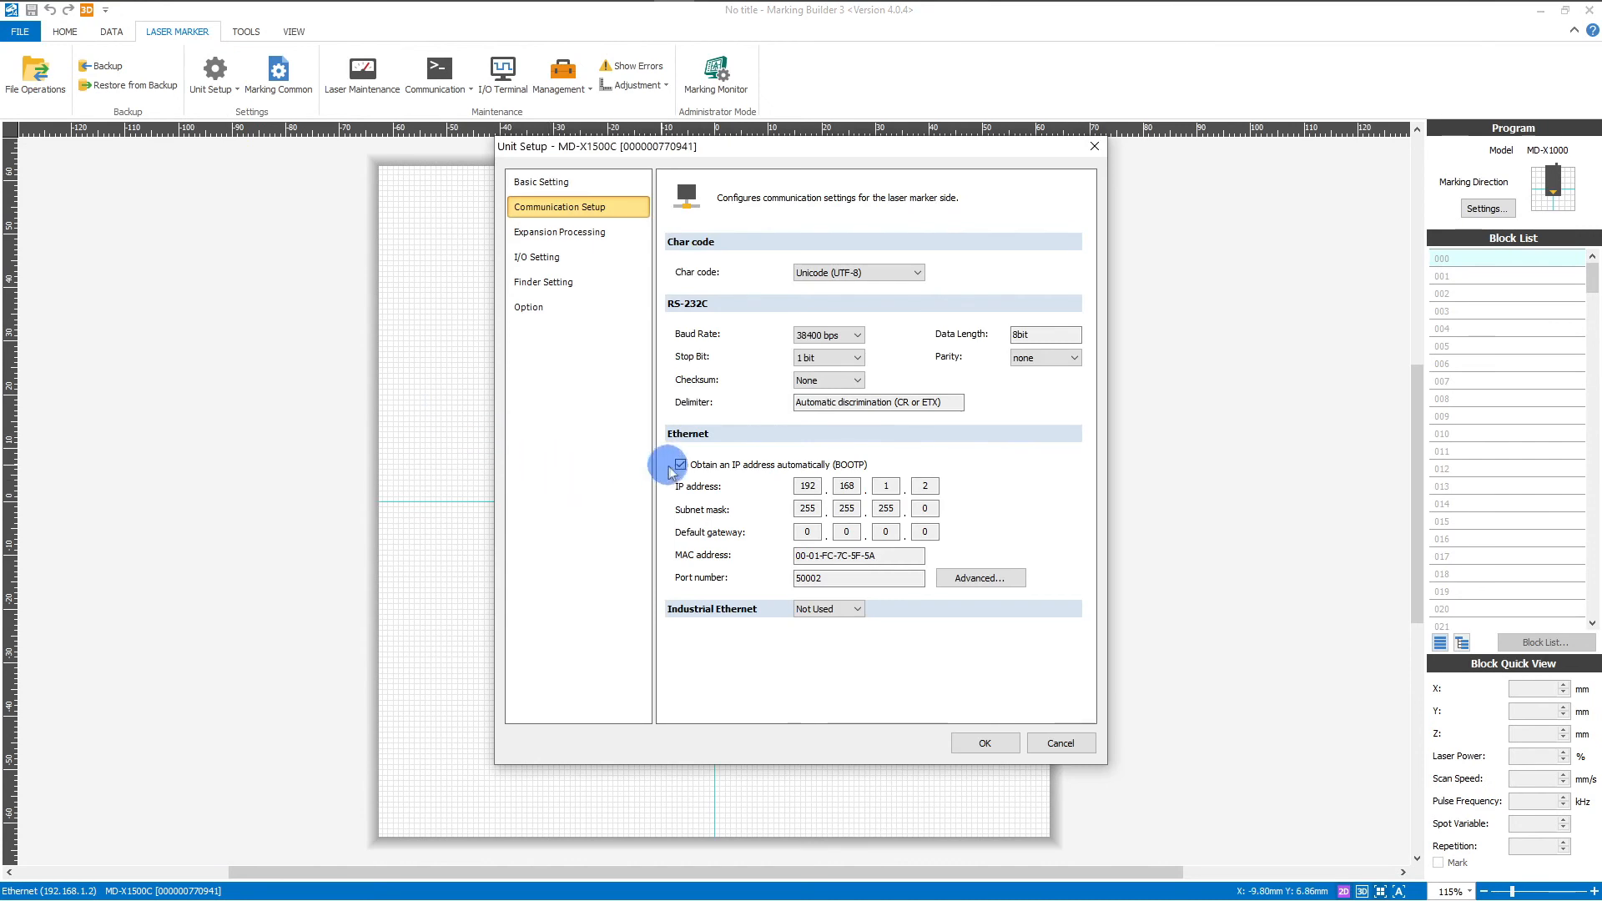
pyautogui.click(681, 465)
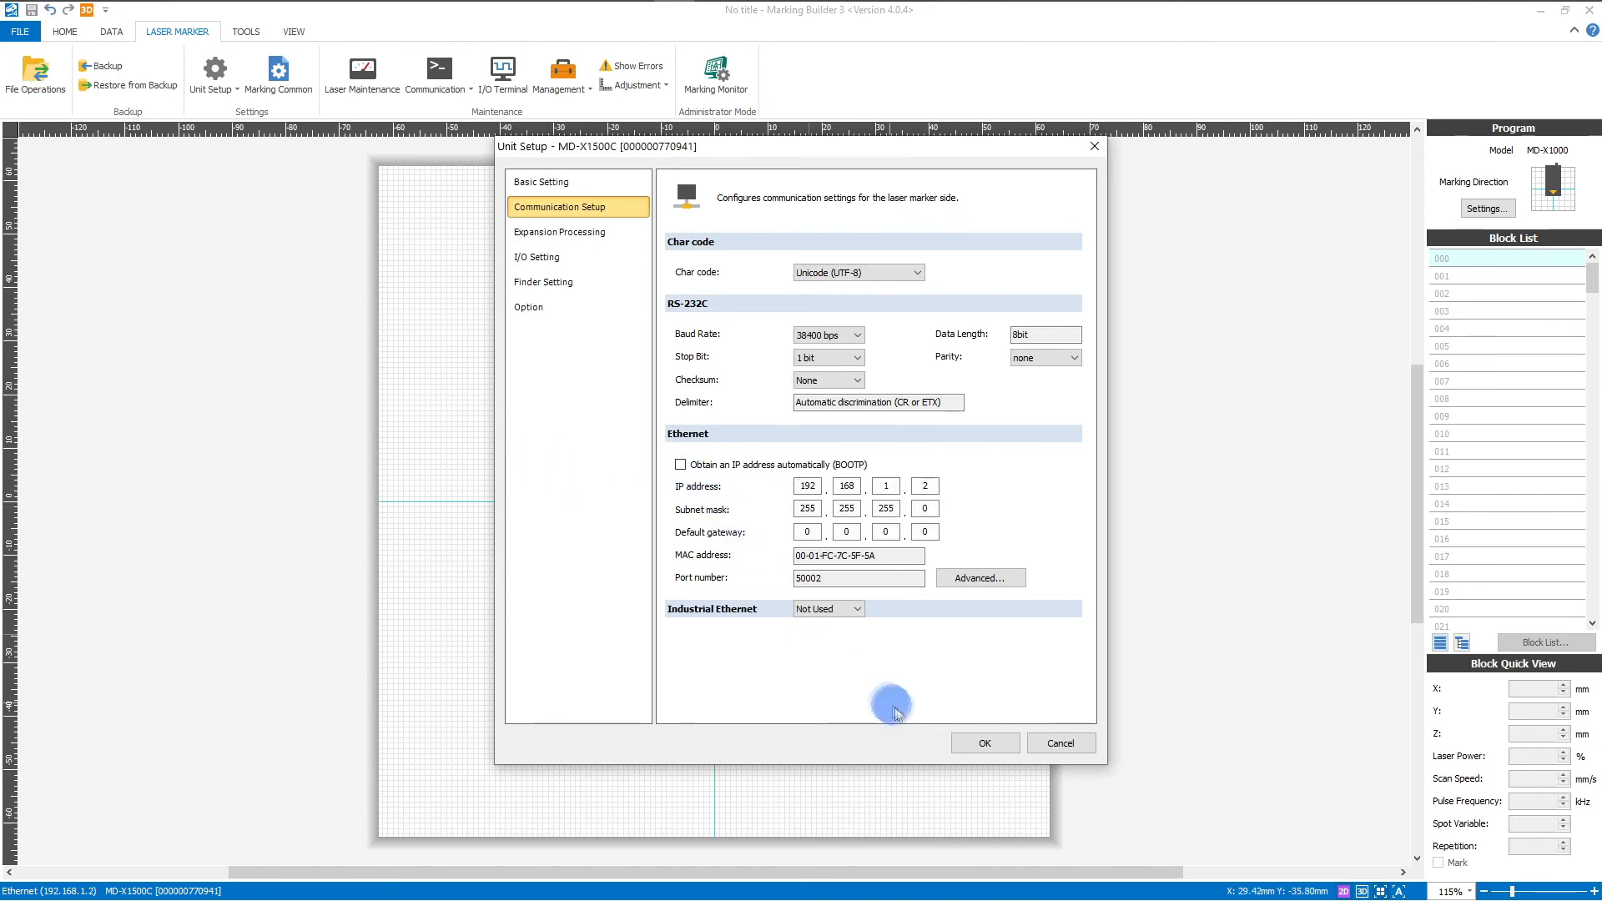
pyautogui.click(983, 744)
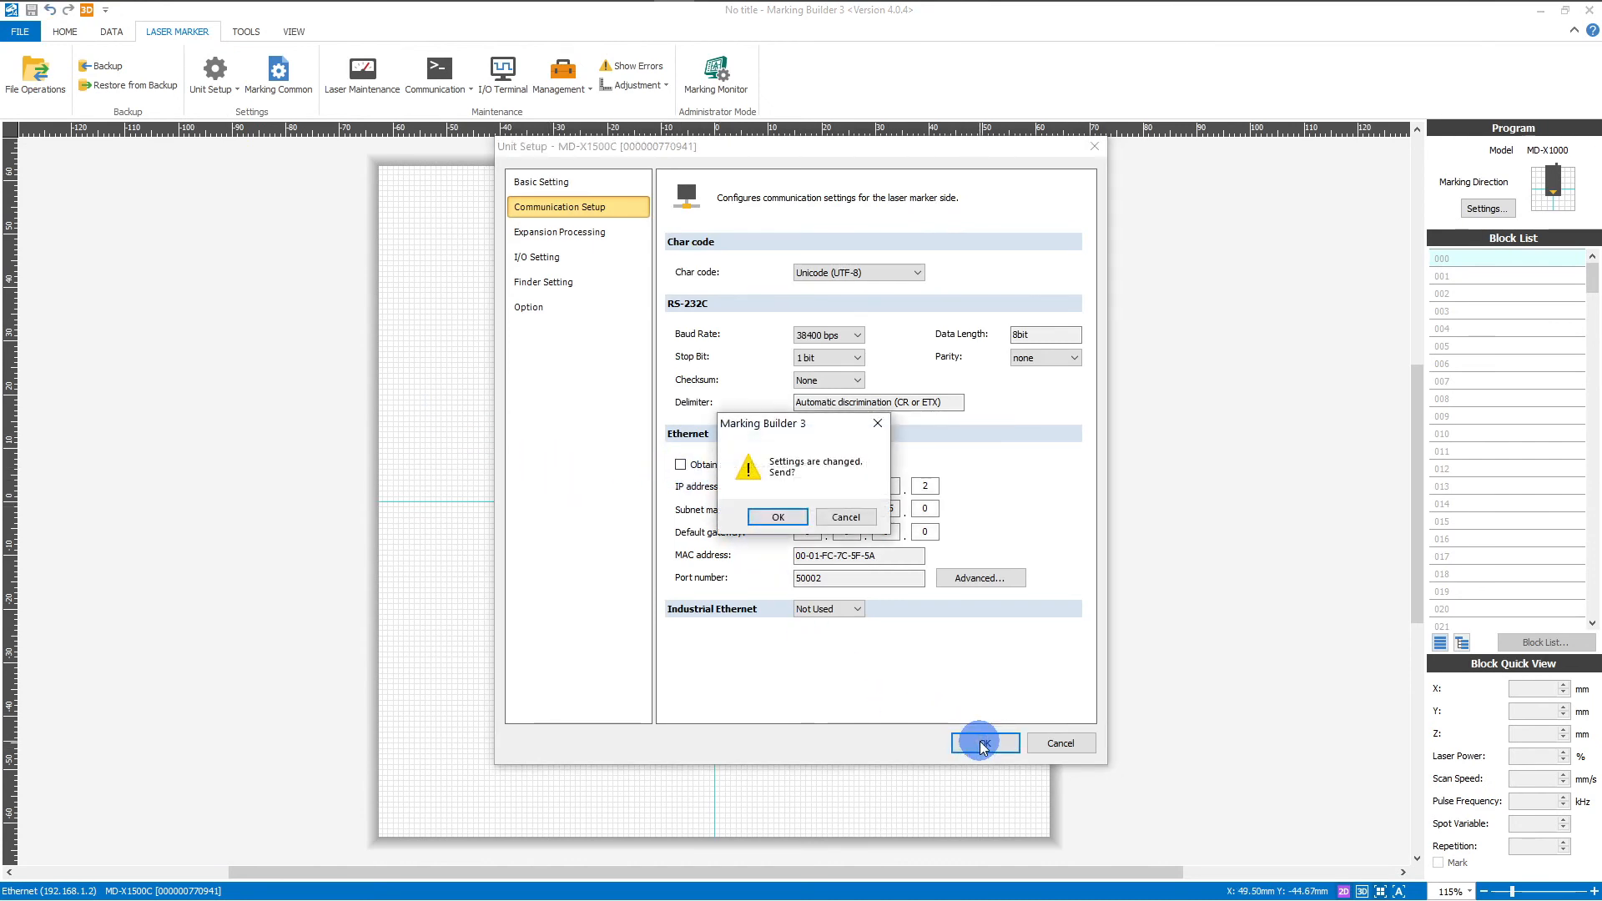
pyautogui.click(776, 517)
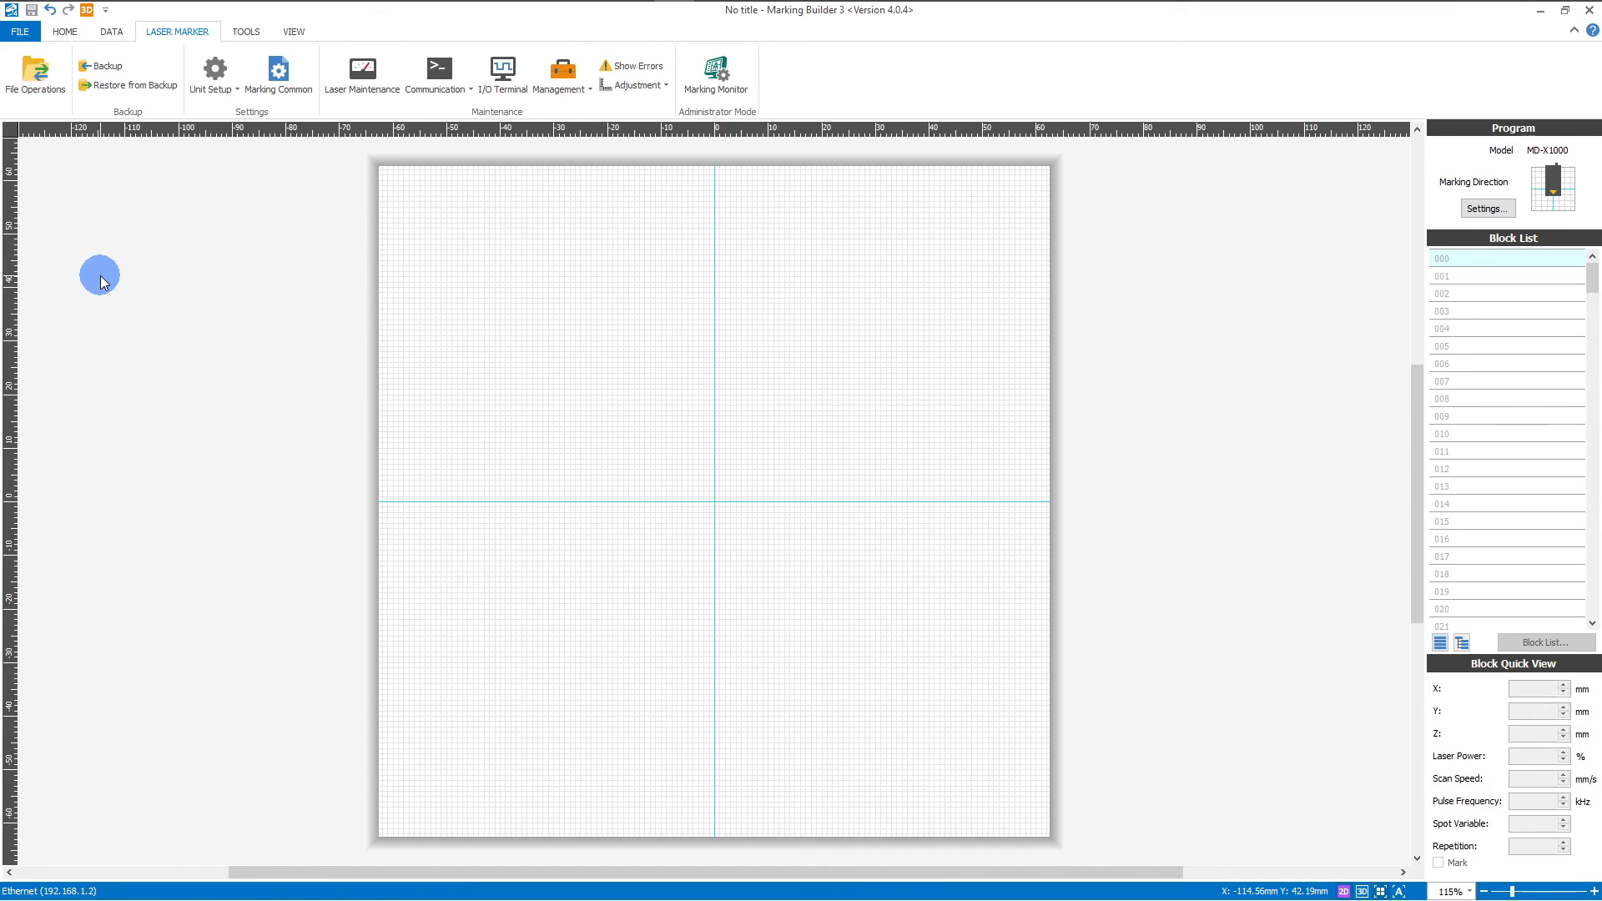
# Step: Switch the program model to MD-X1500 within the MD-X1000/MD-X1500 Series
pyautogui.click(23, 32)
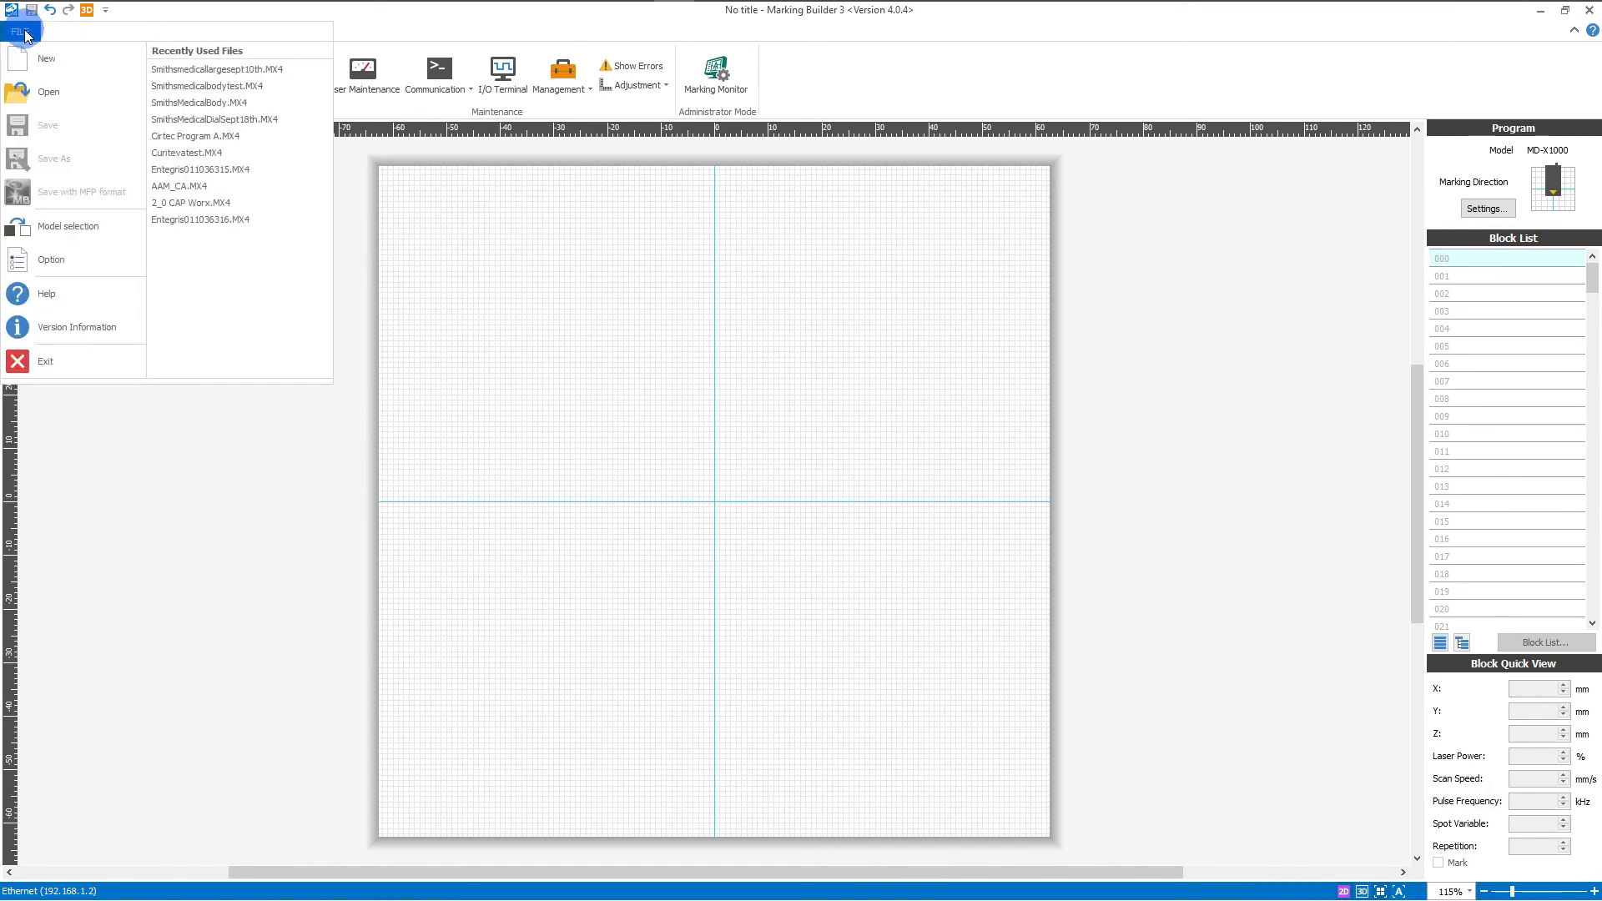
pyautogui.click(85, 228)
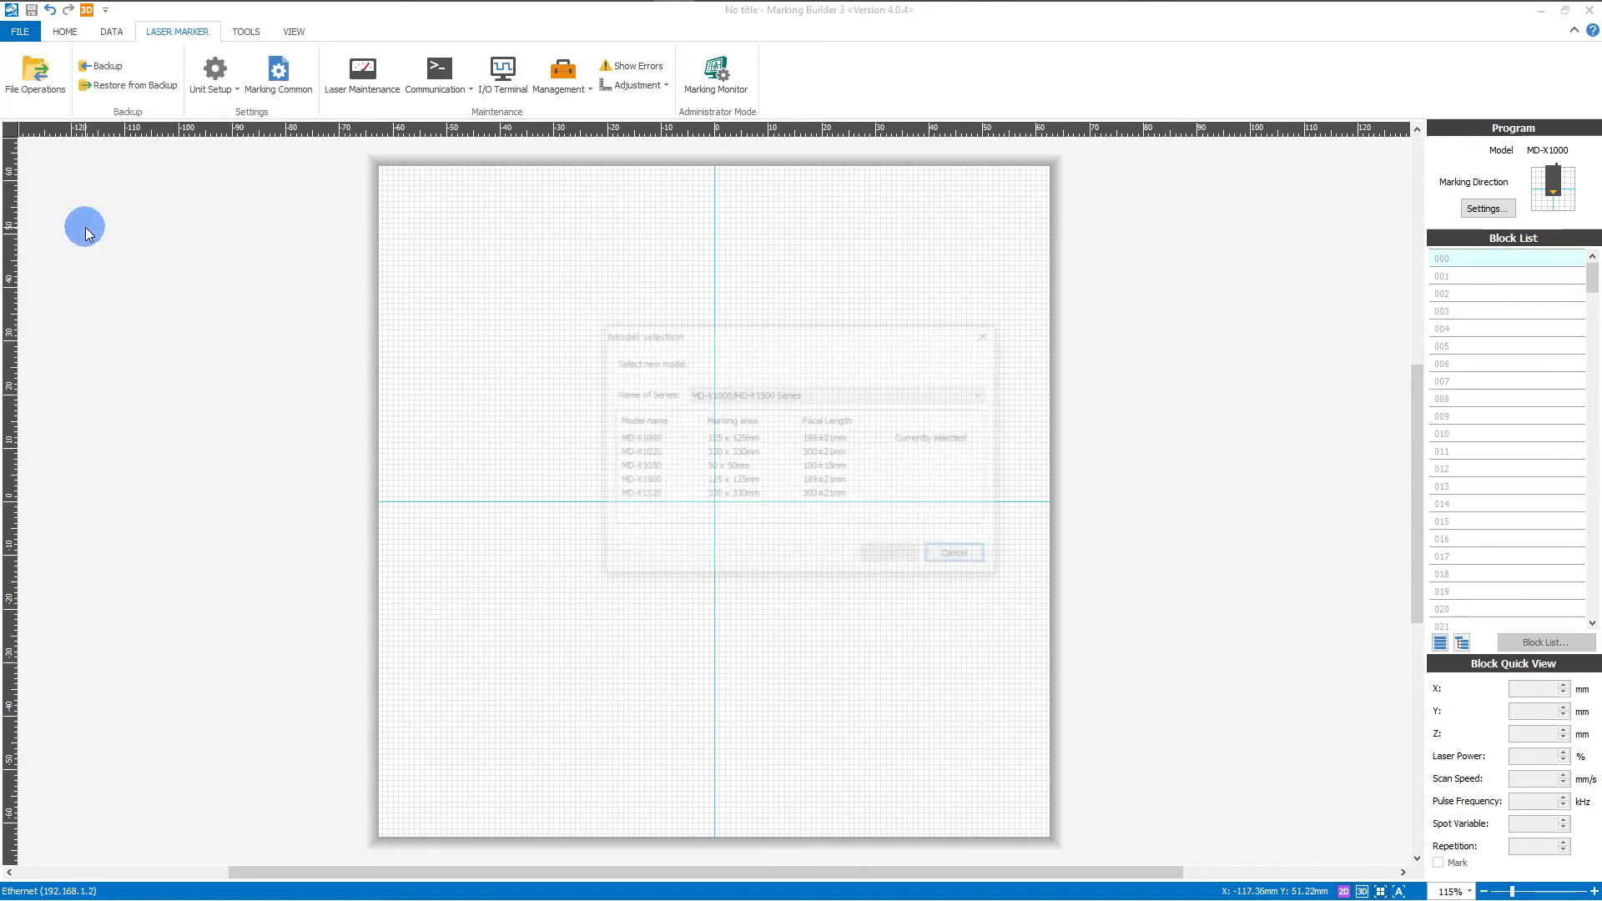
pyautogui.click(705, 394)
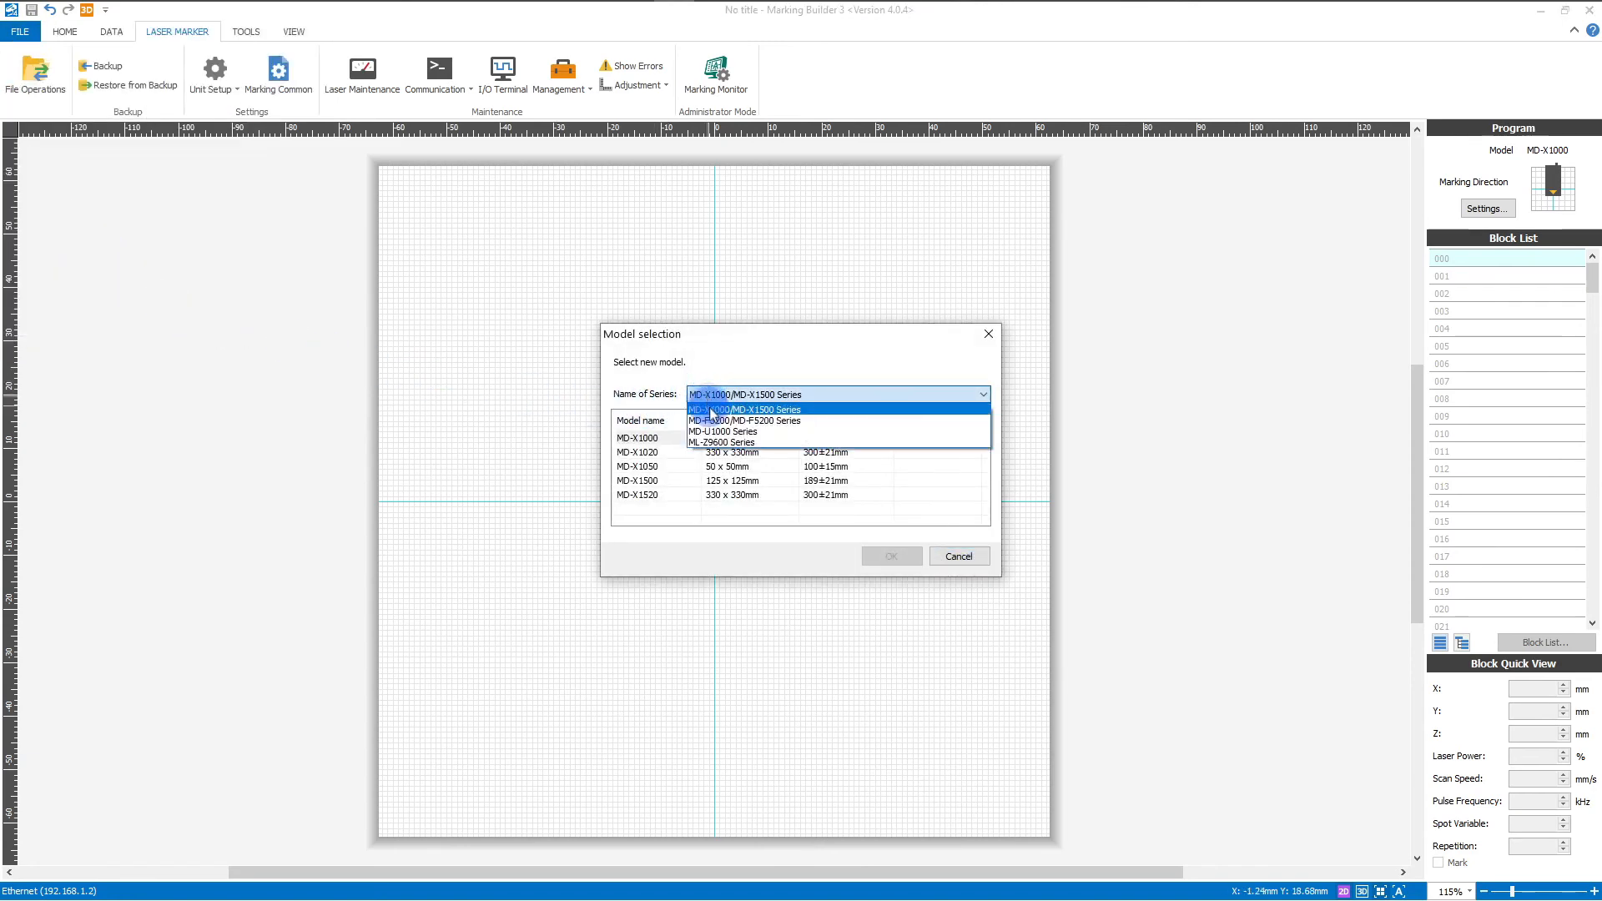
pyautogui.click(709, 409)
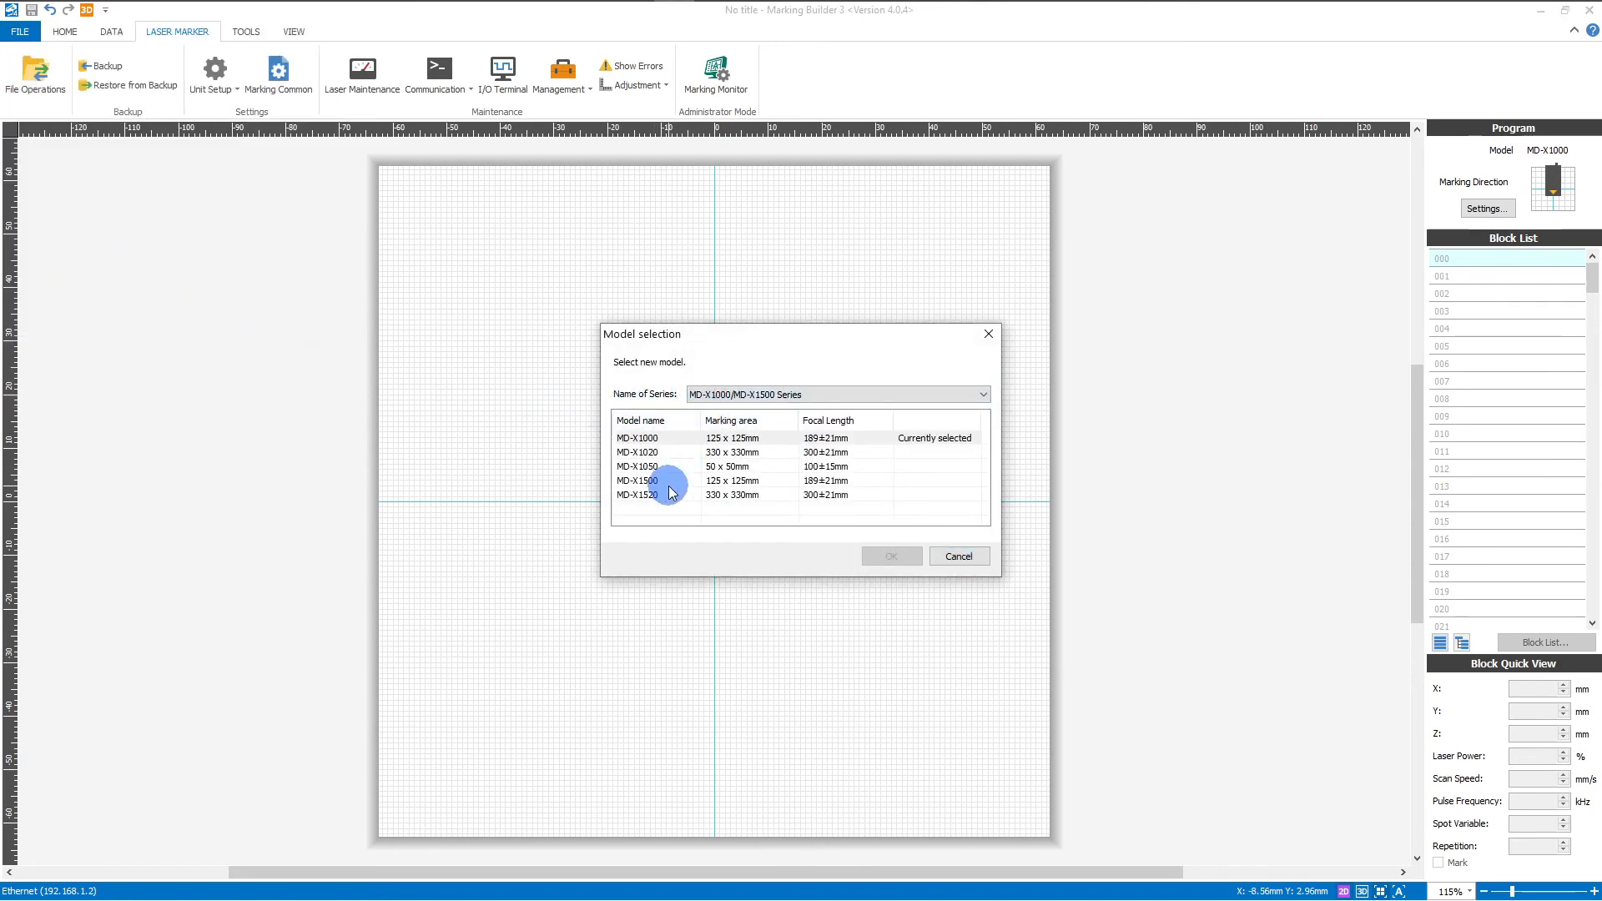
pyautogui.click(668, 482)
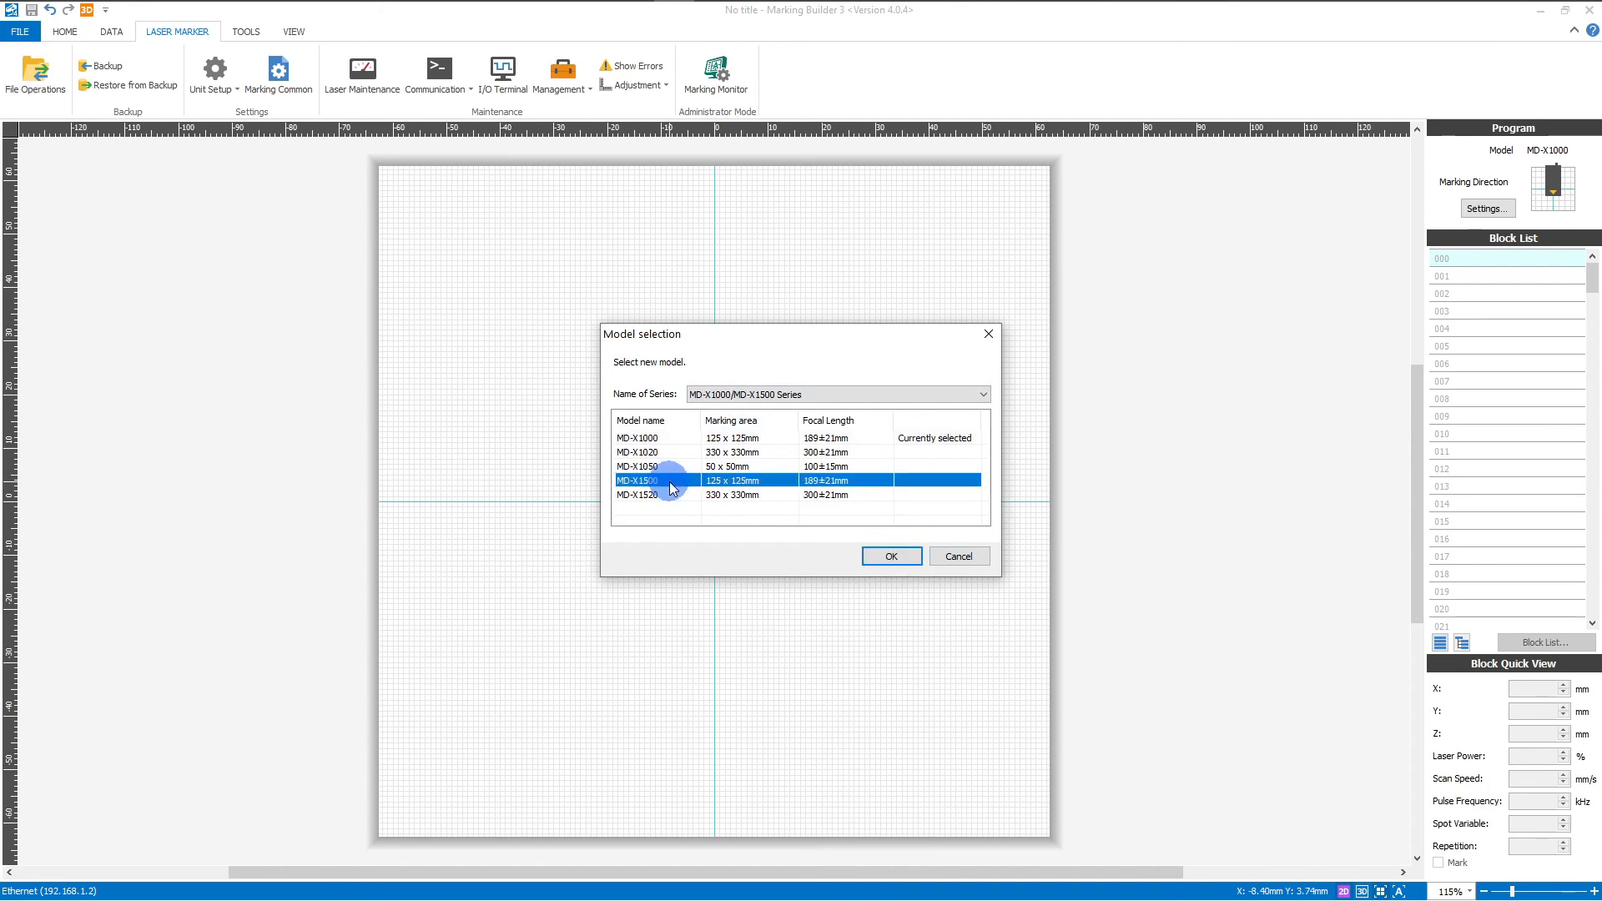
pyautogui.click(890, 557)
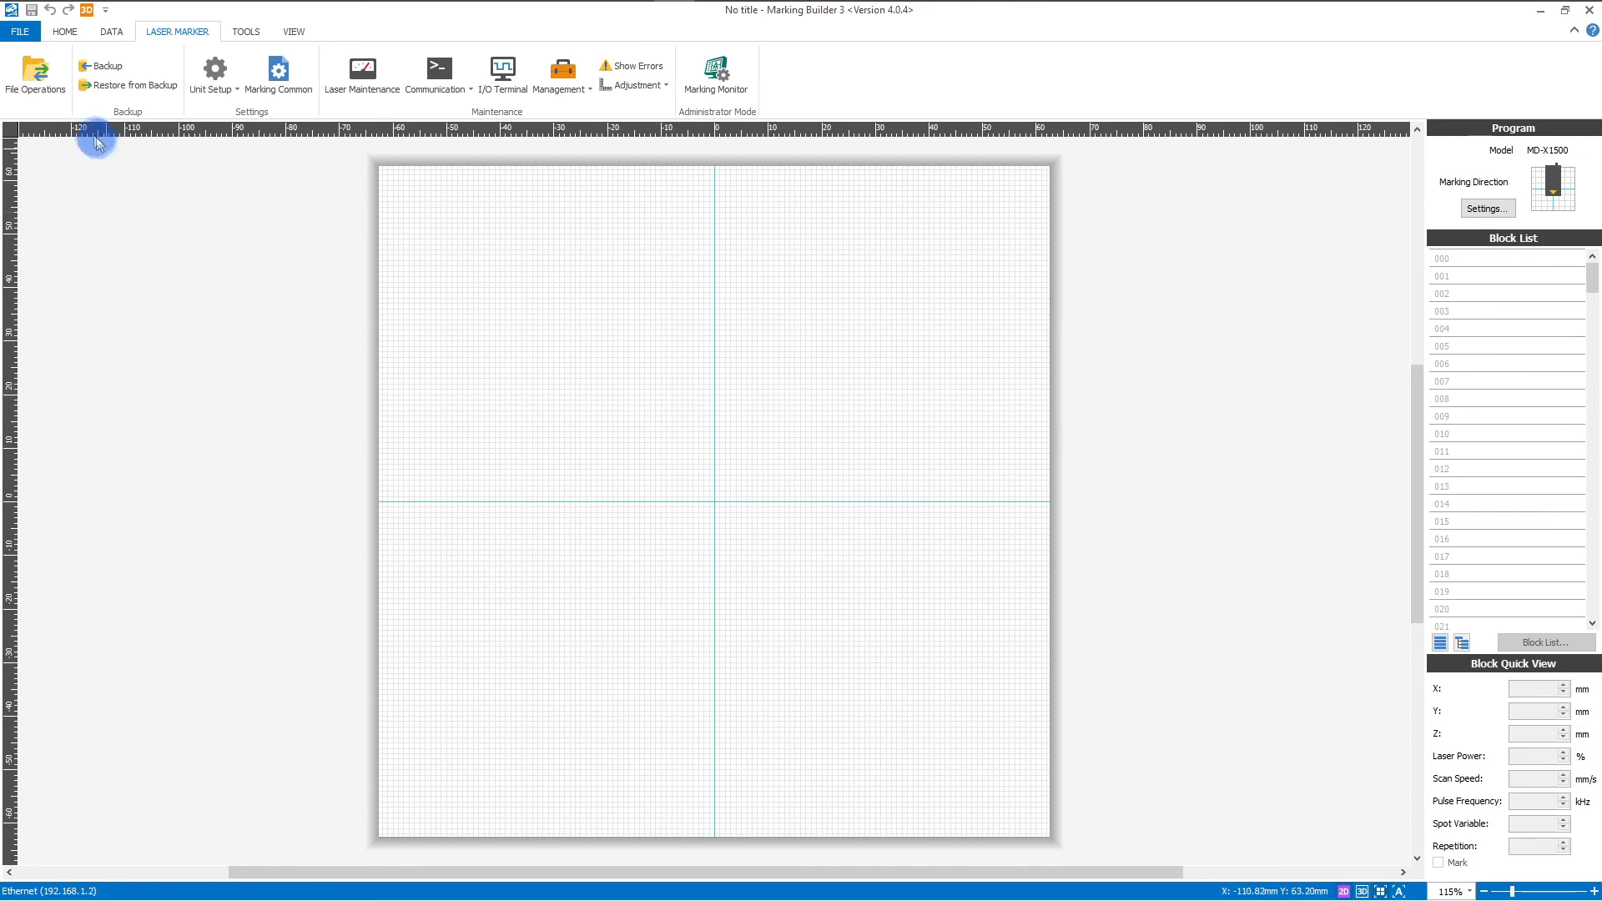
pyautogui.click(66, 34)
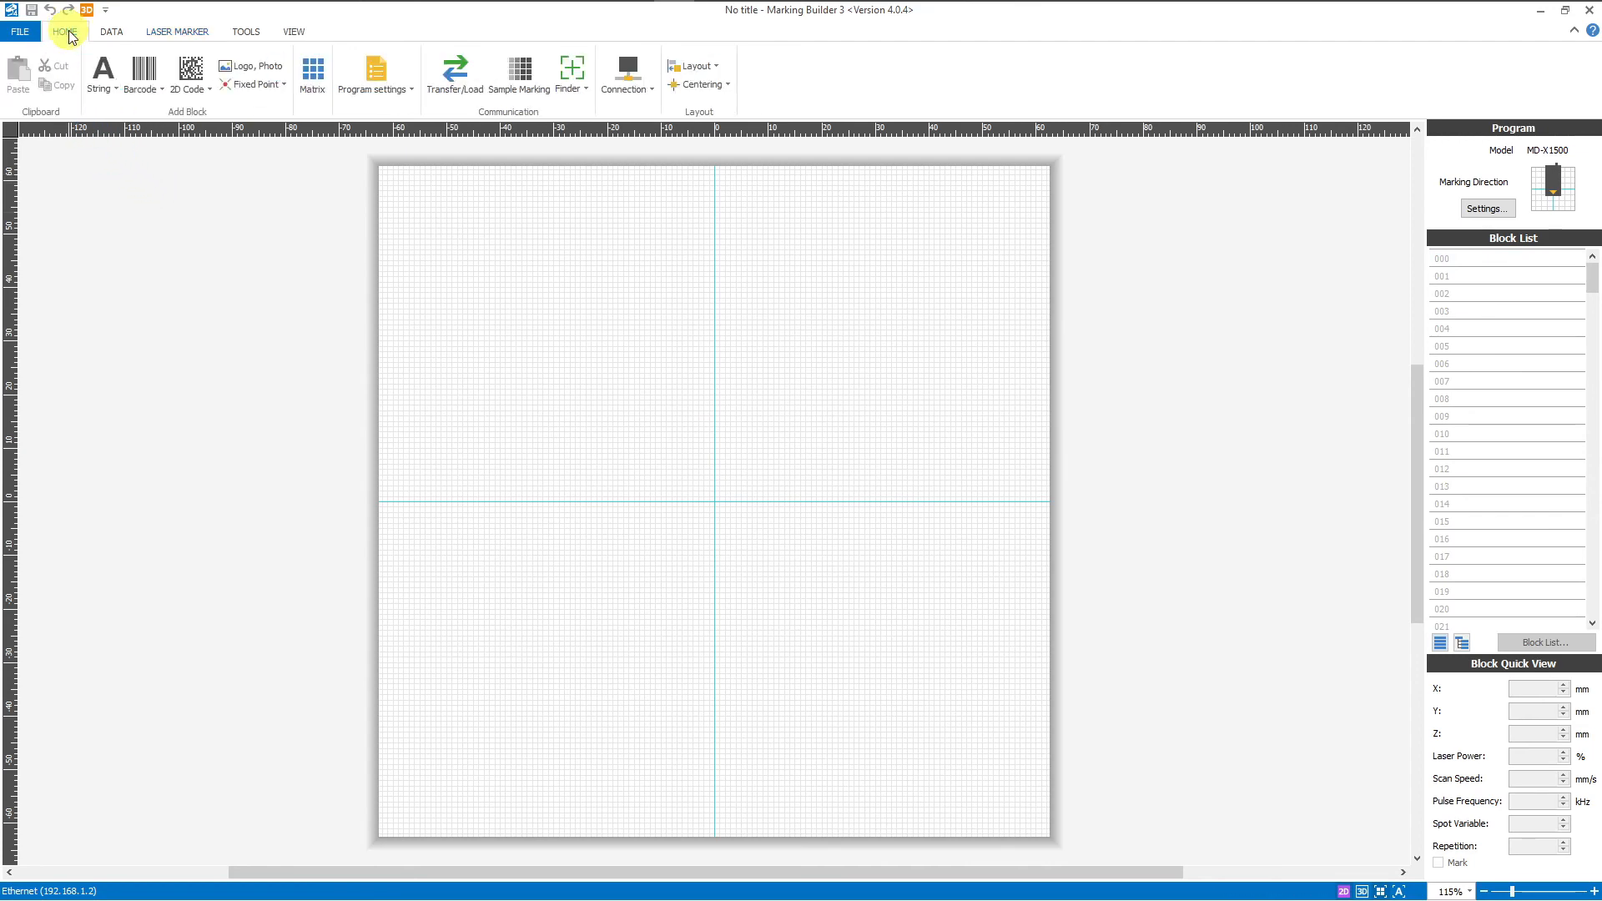
# Step: Add a new string block with the text 'Test'
pyautogui.click(102, 71)
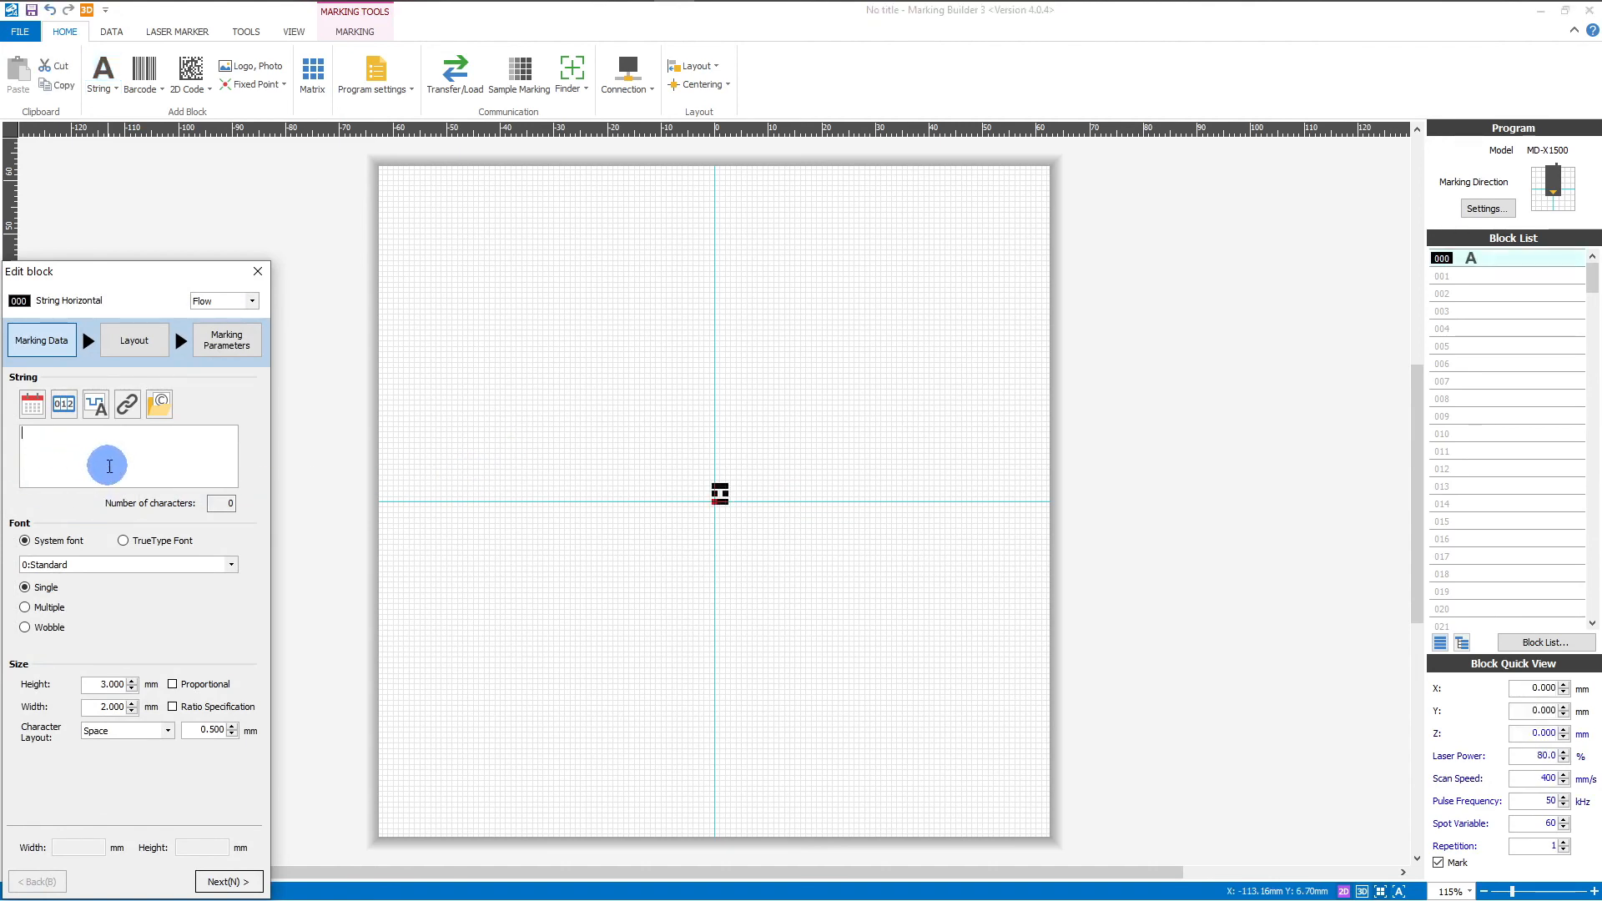
pyautogui.write('Test')
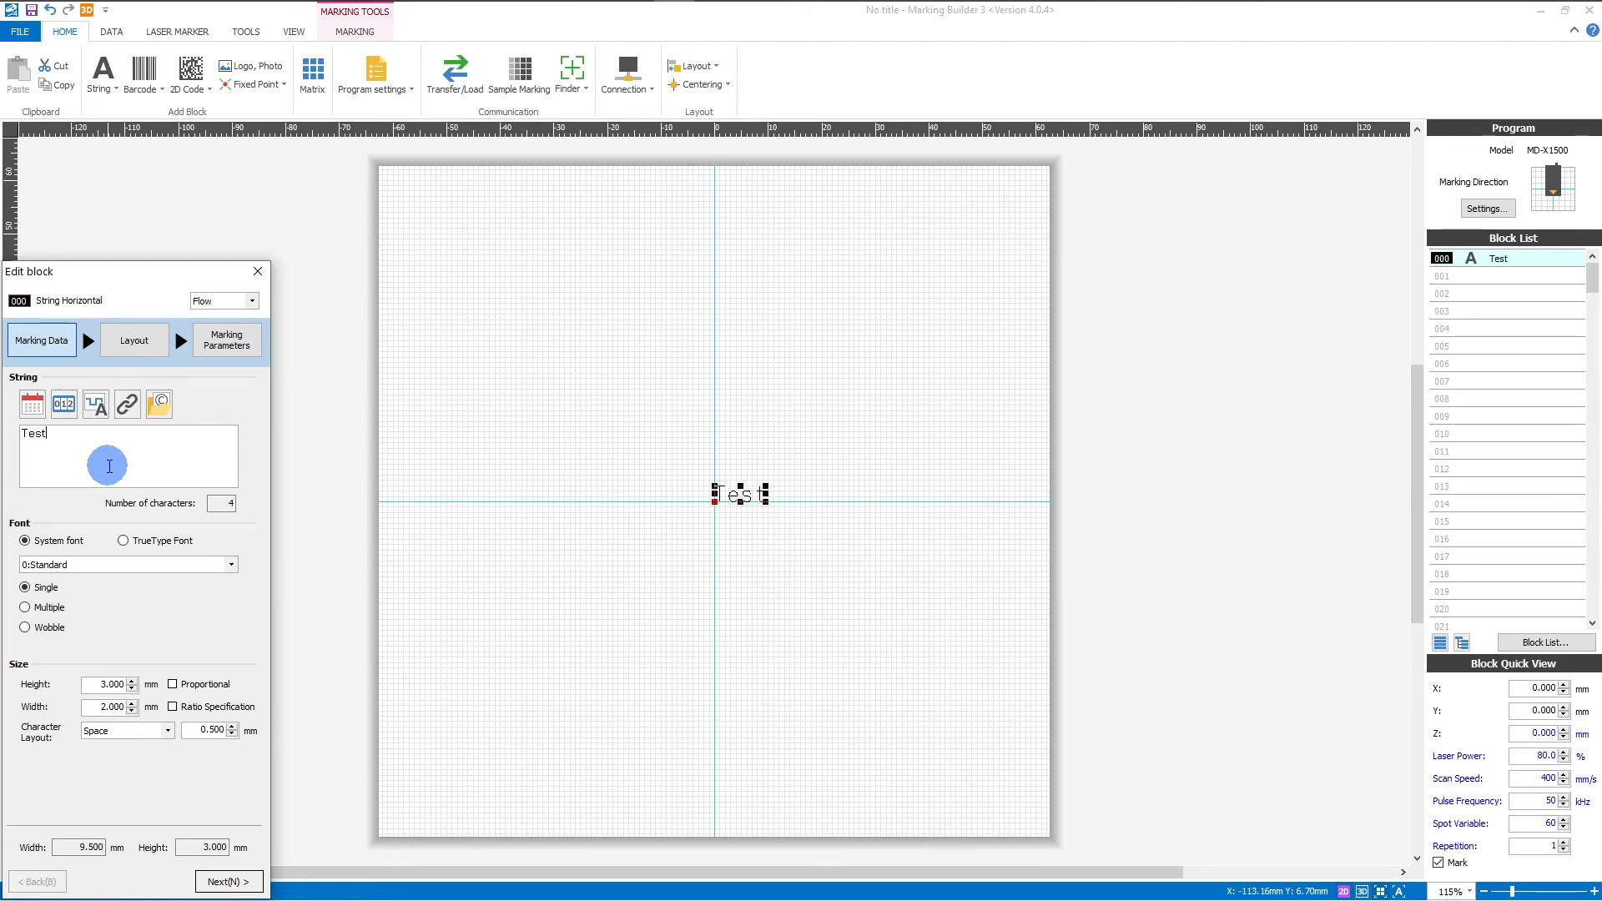
pyautogui.click(222, 882)
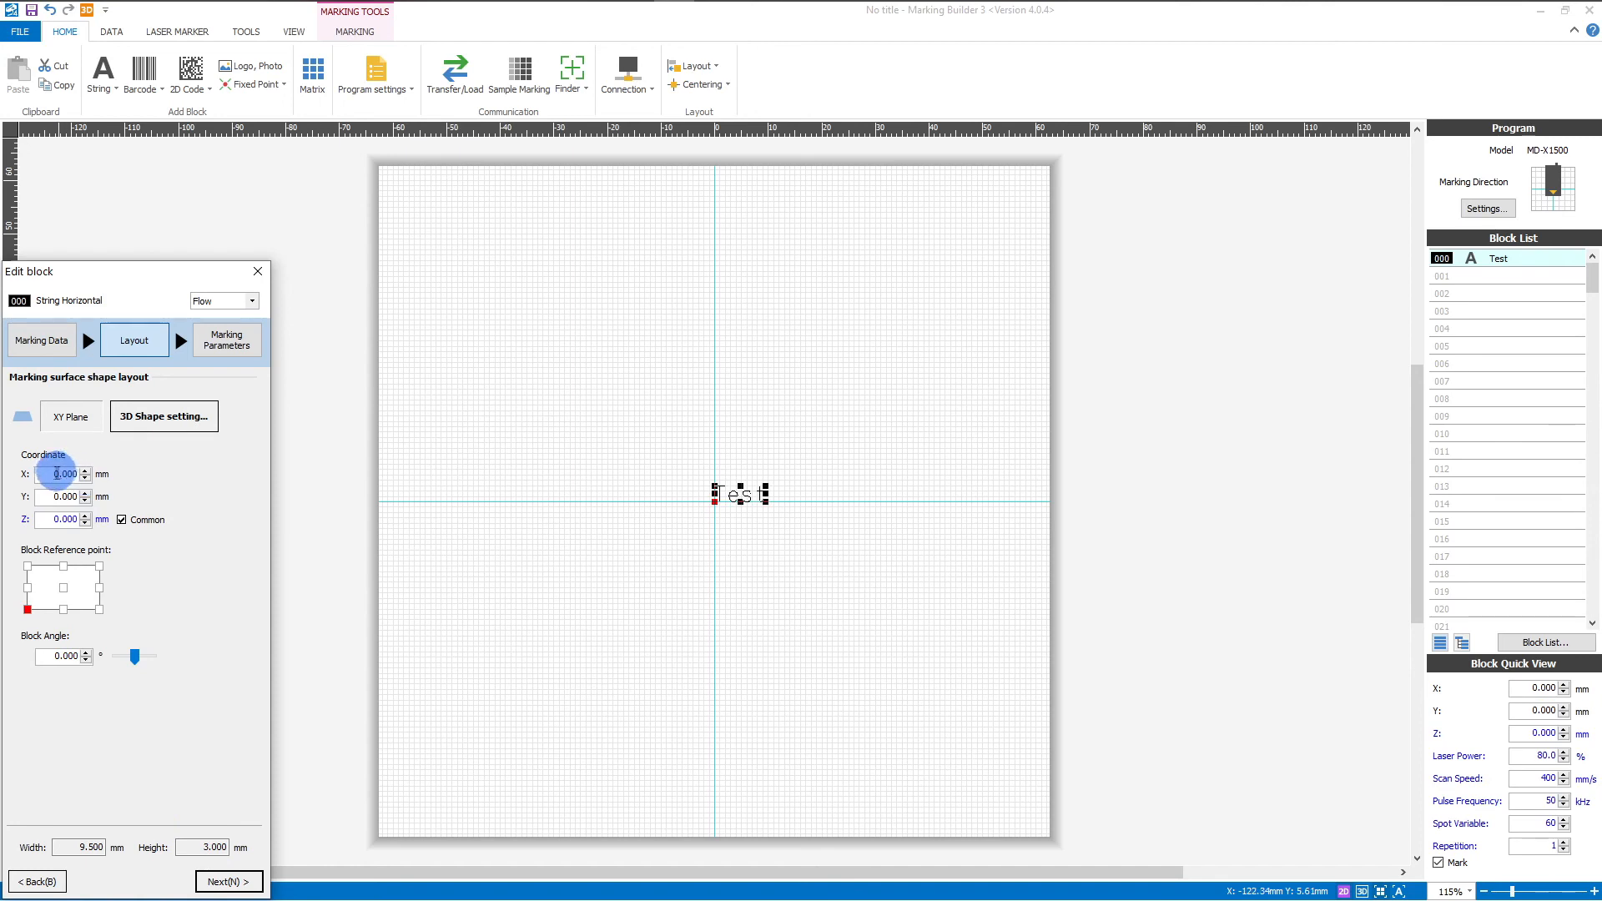
# Step: Position the Test block at X 0, Y 0 in its layout settings
pyautogui.moveTo(52, 474); pyautogui.dragTo(95, 496)
pyautogui.write('5')
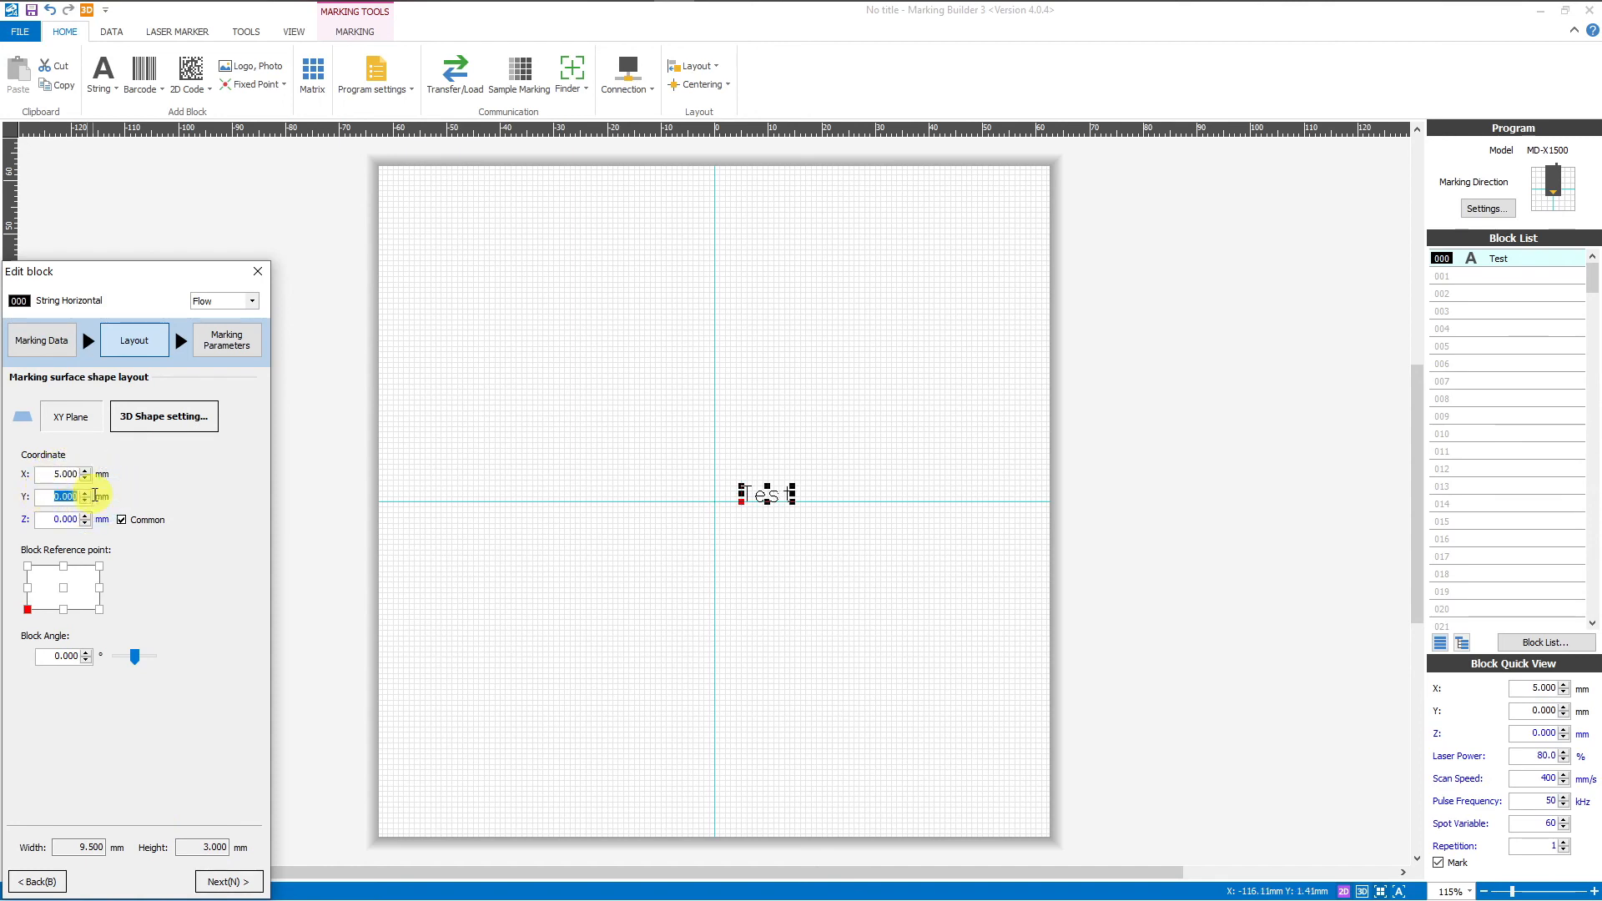
pyautogui.write('5')
pyautogui.moveTo(50, 474); pyautogui.dragTo(97, 476)
pyautogui.write('0')
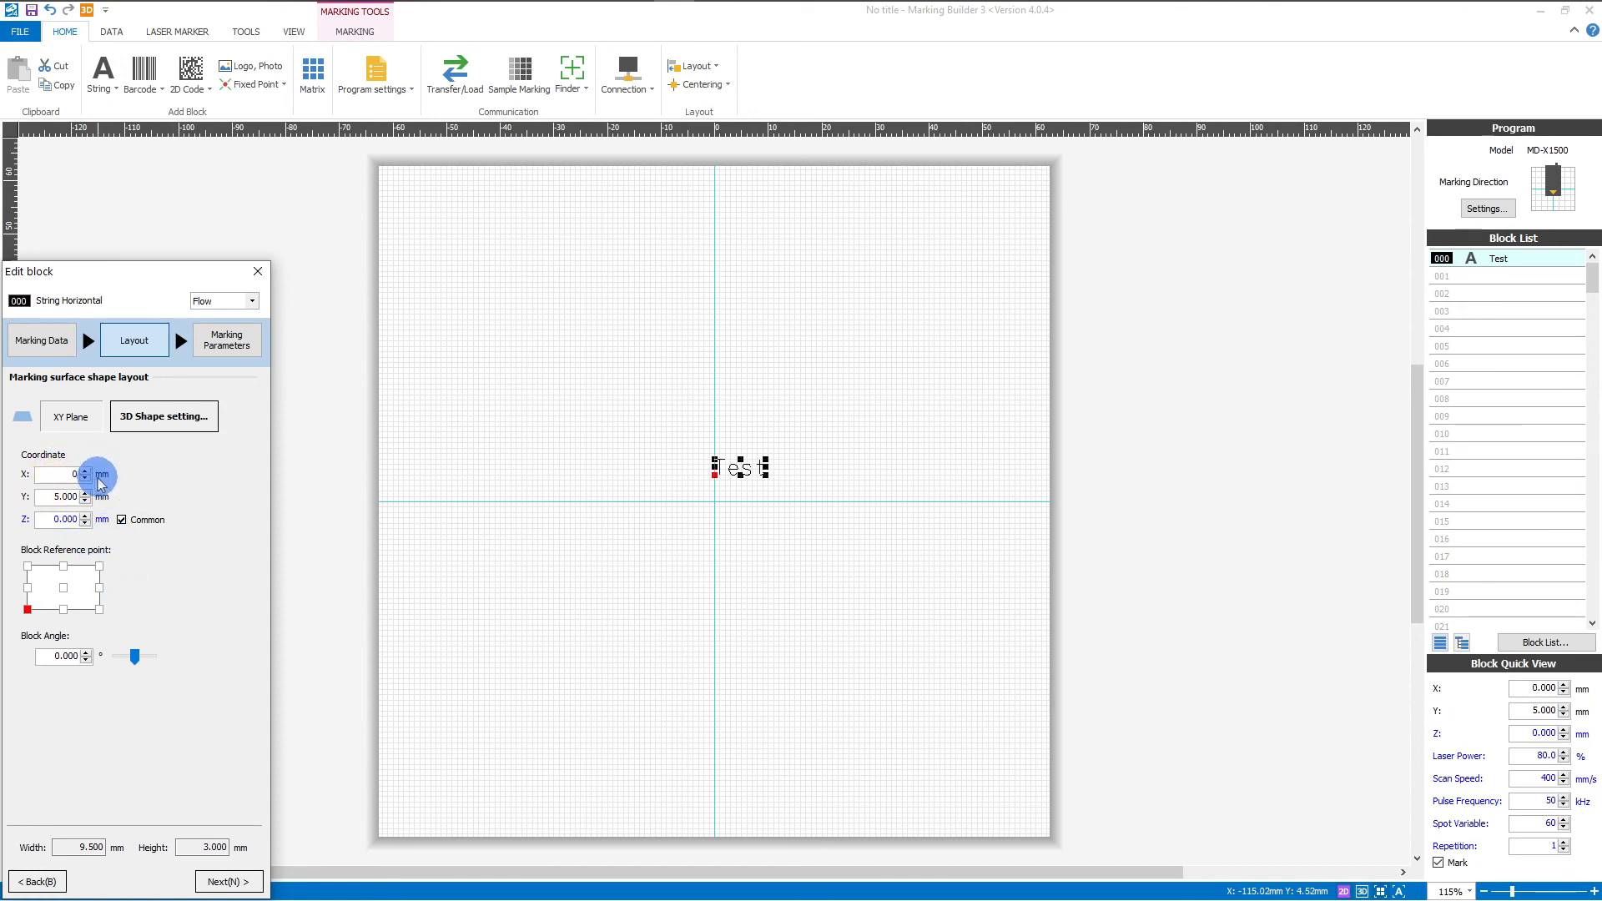
pyautogui.moveTo(61, 498); pyautogui.dragTo(115, 501)
pyautogui.write('0')
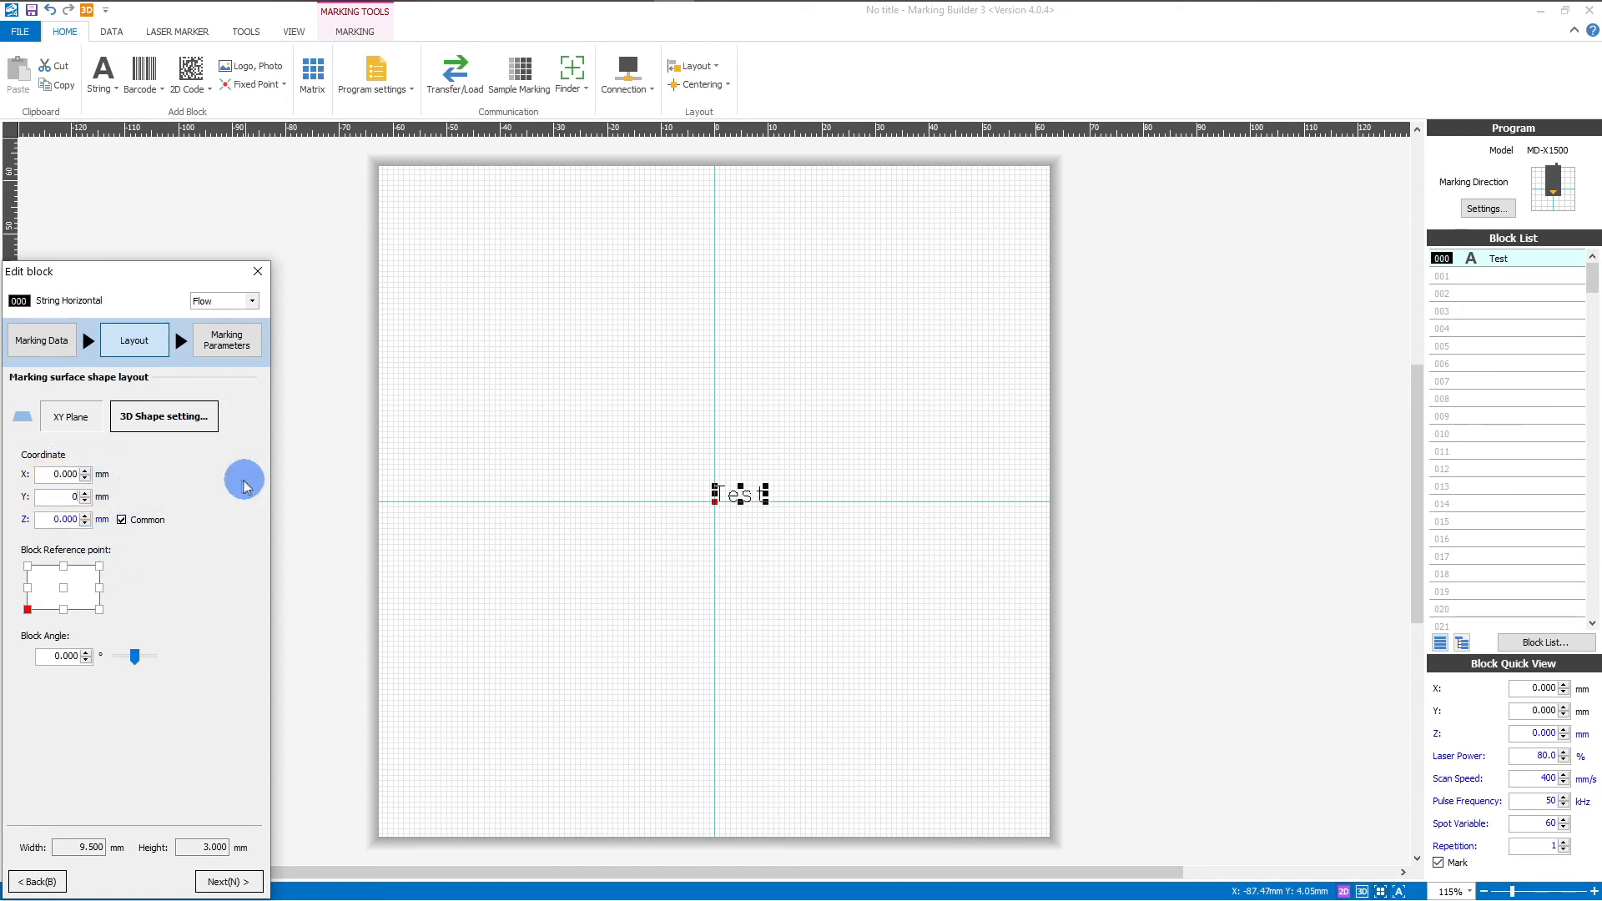
pyautogui.click(229, 882)
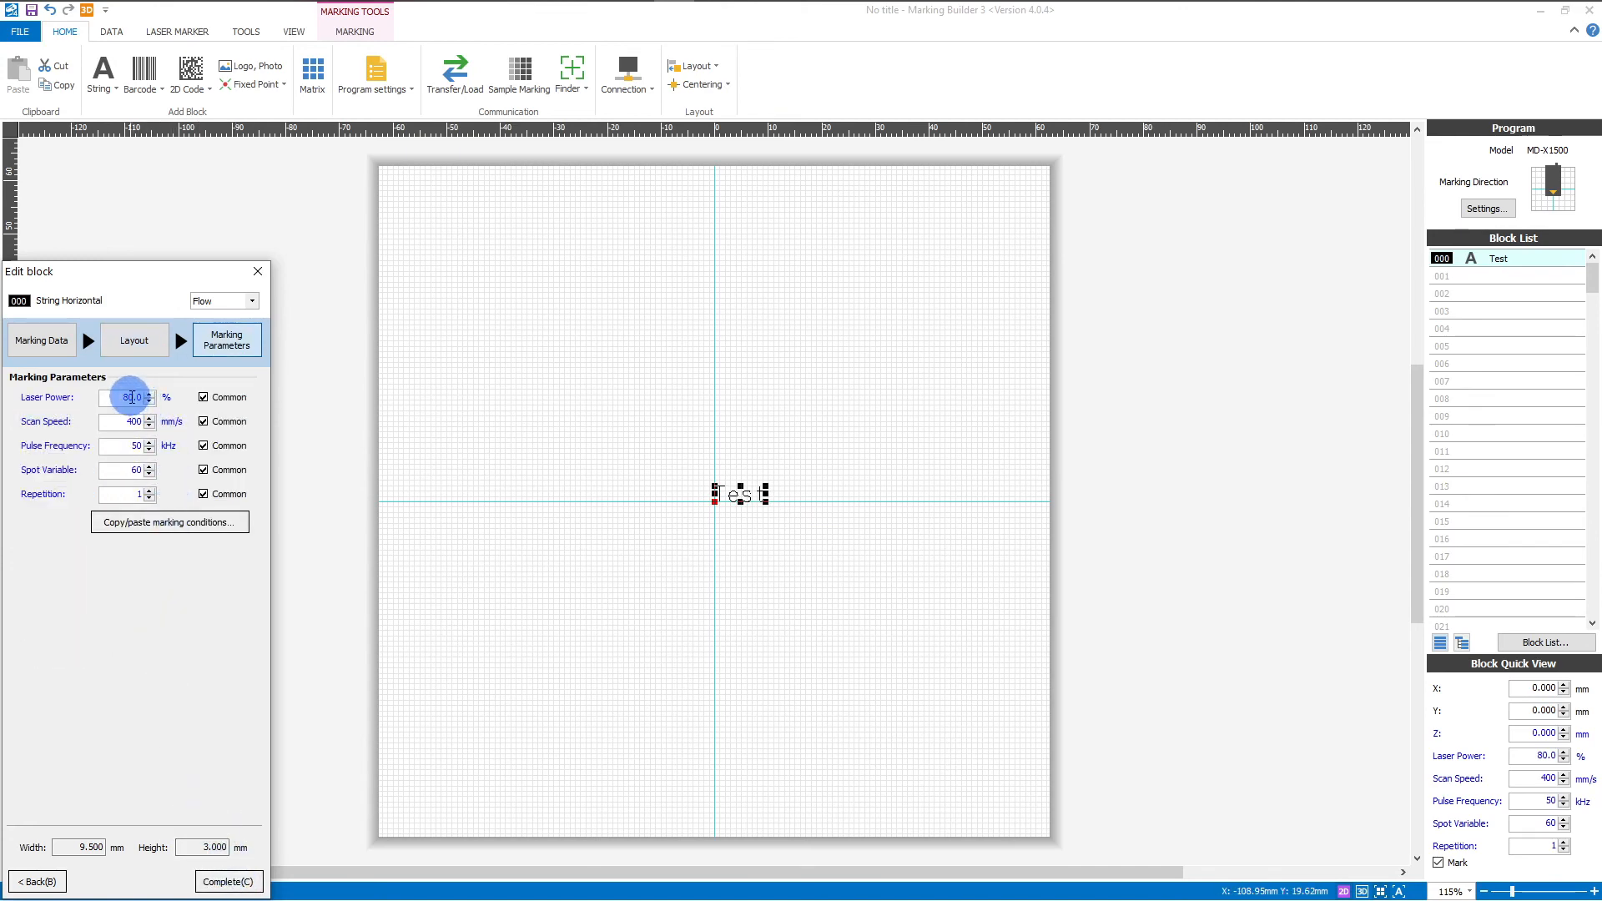
# Step: Change the Test block's laser power from 80 to 75% and finish editing it
pyautogui.moveTo(122, 397); pyautogui.dragTo(188, 405)
pyautogui.press('BackSpace')
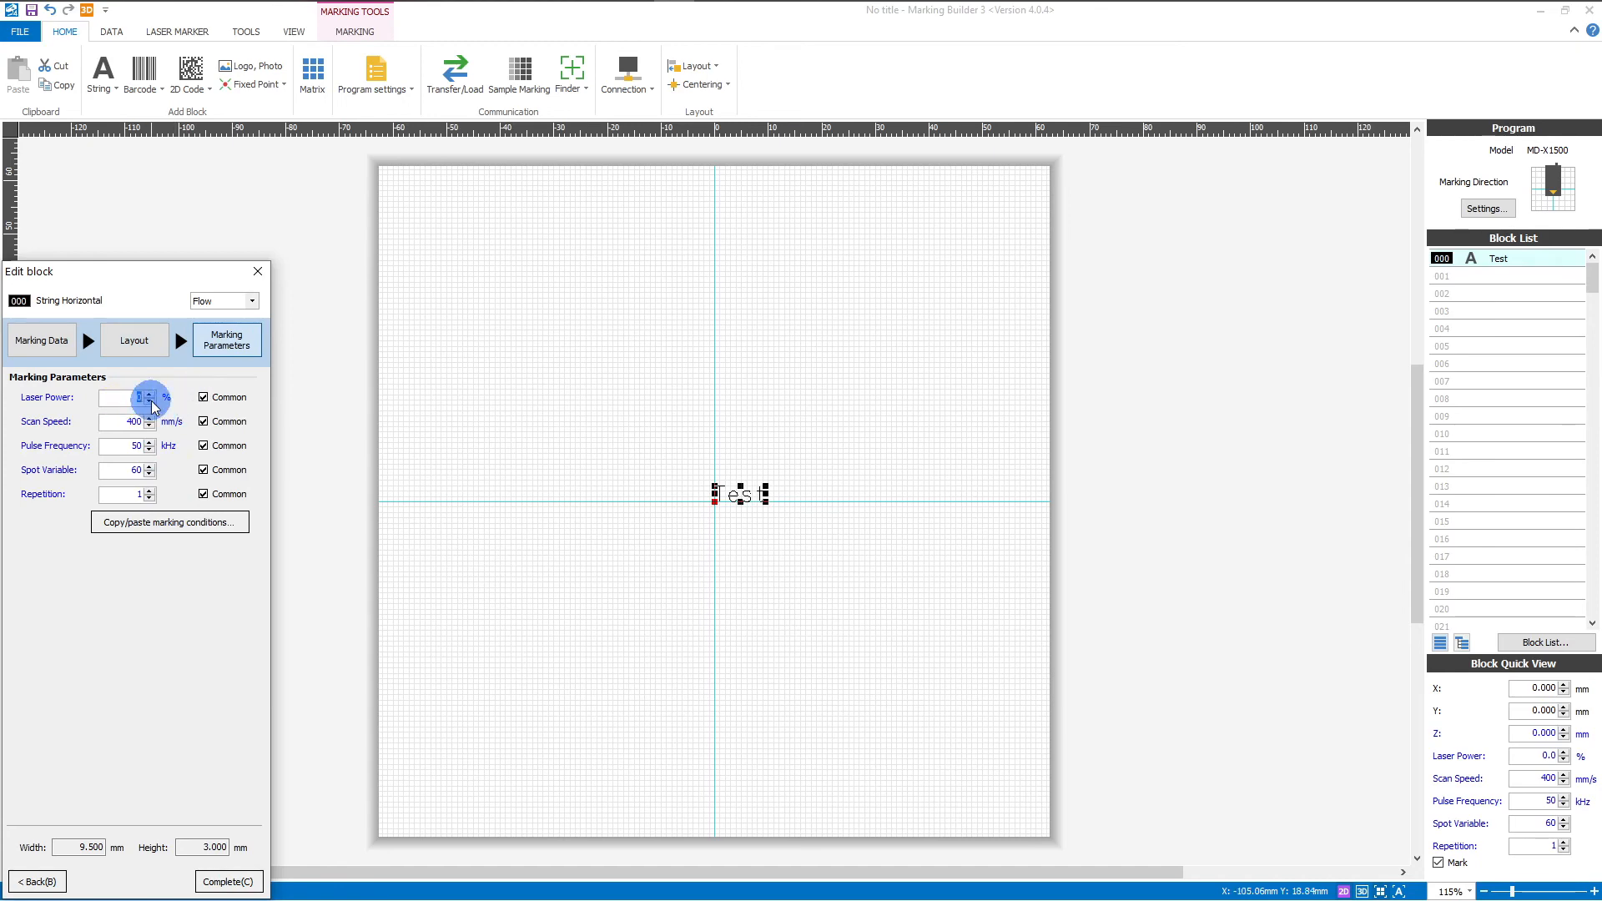
pyautogui.press('Tab')
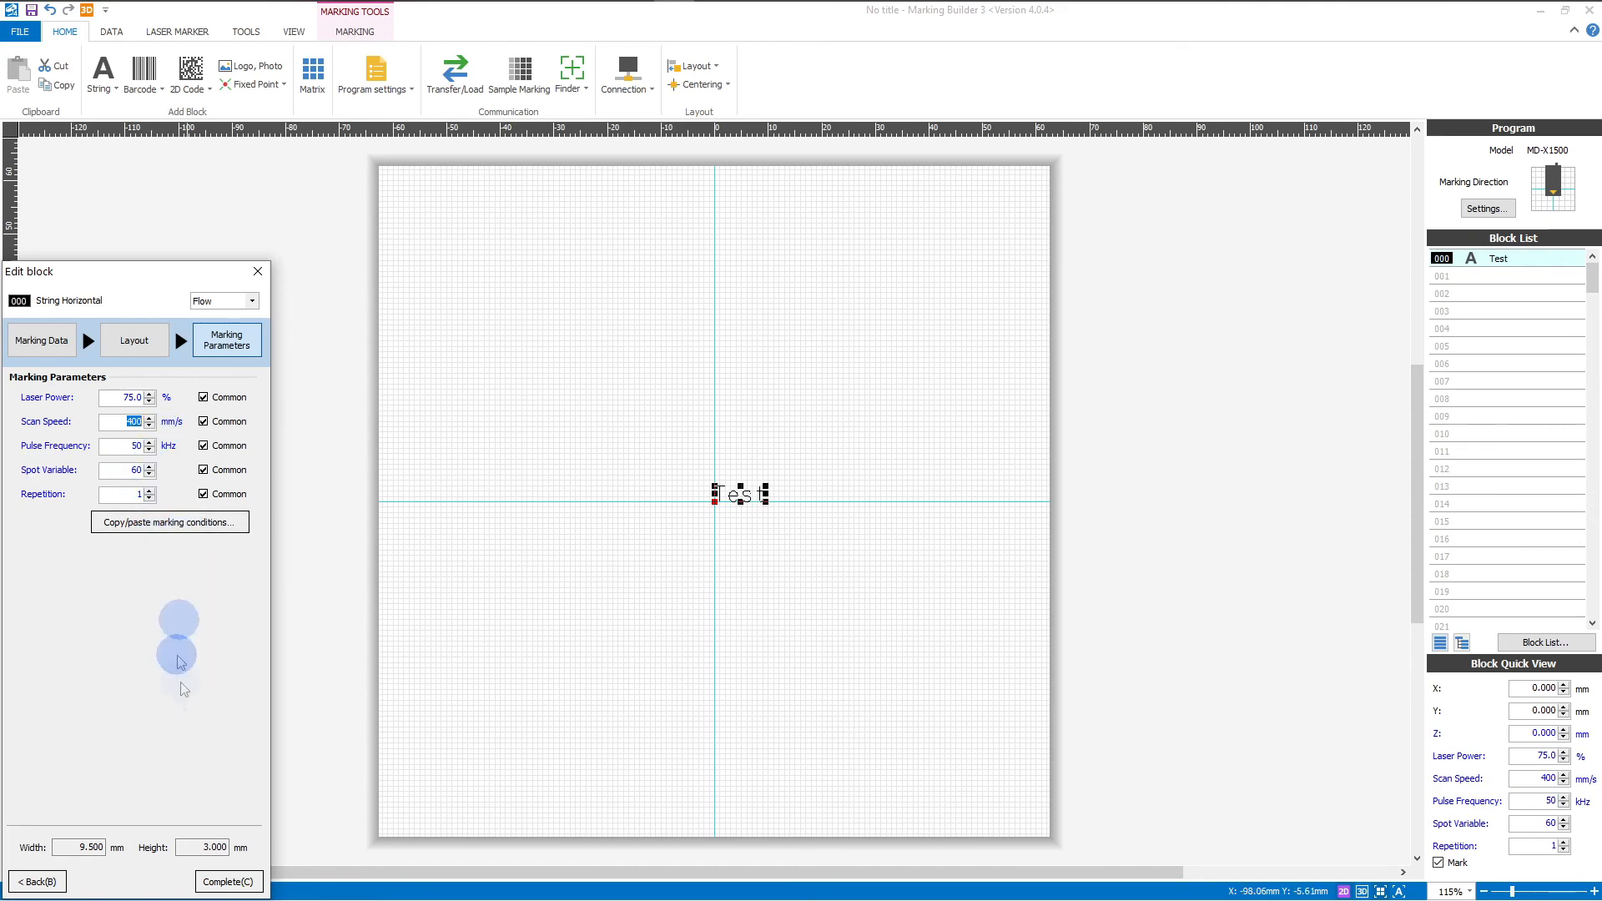
pyautogui.click(241, 885)
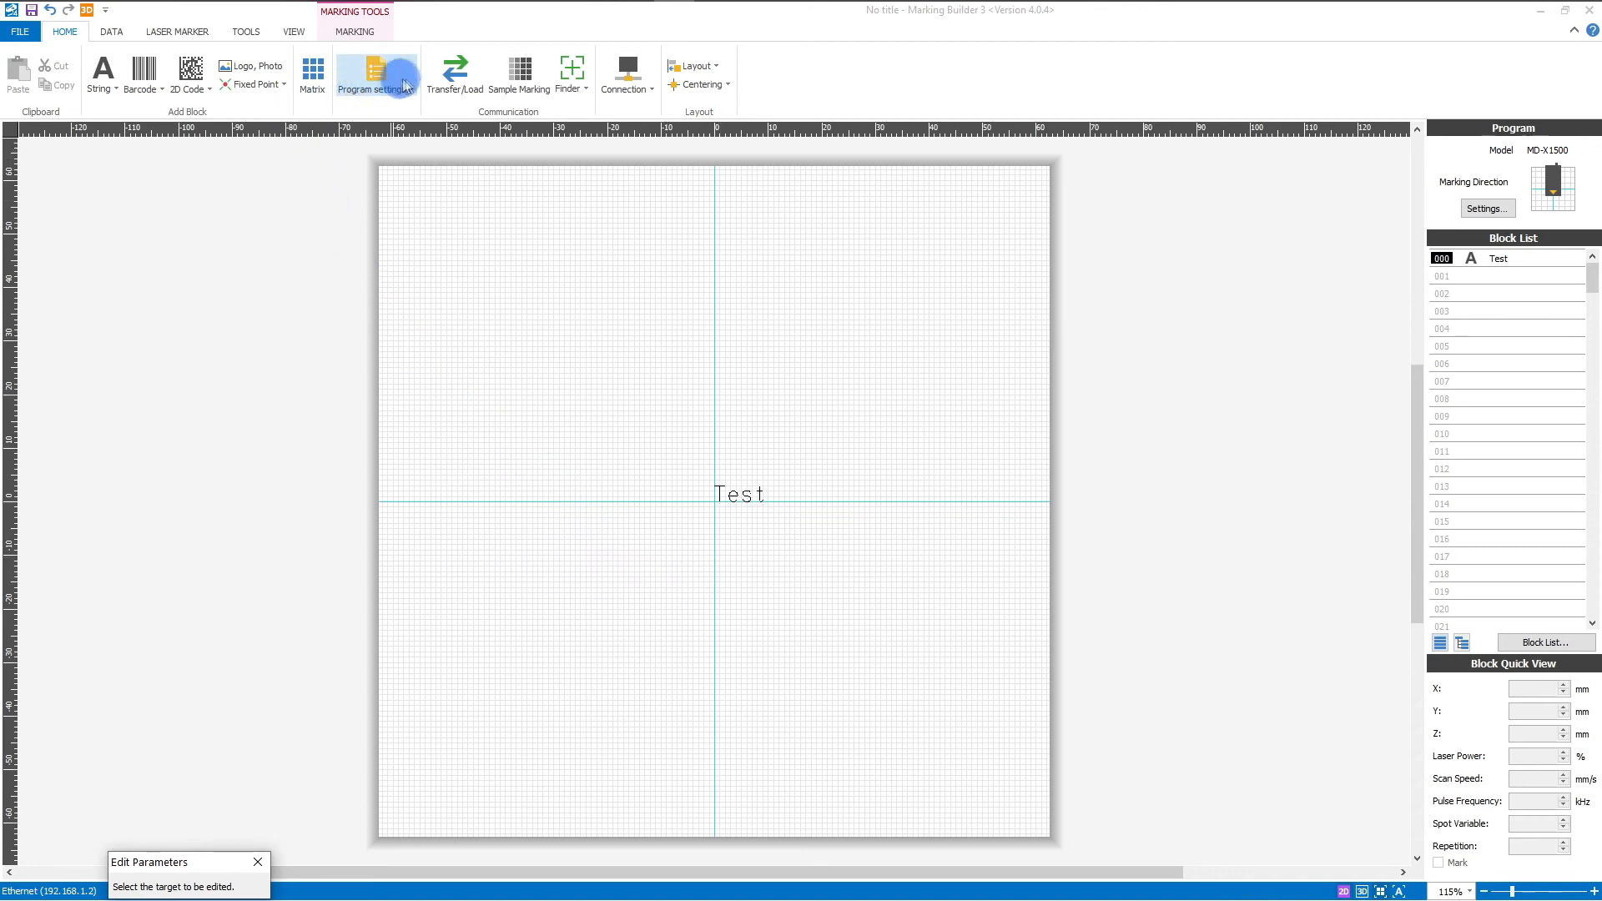
# Step: Transfer the program to marker slot 0003 titled 'Test', also syncing the common setup
pyautogui.click(450, 77)
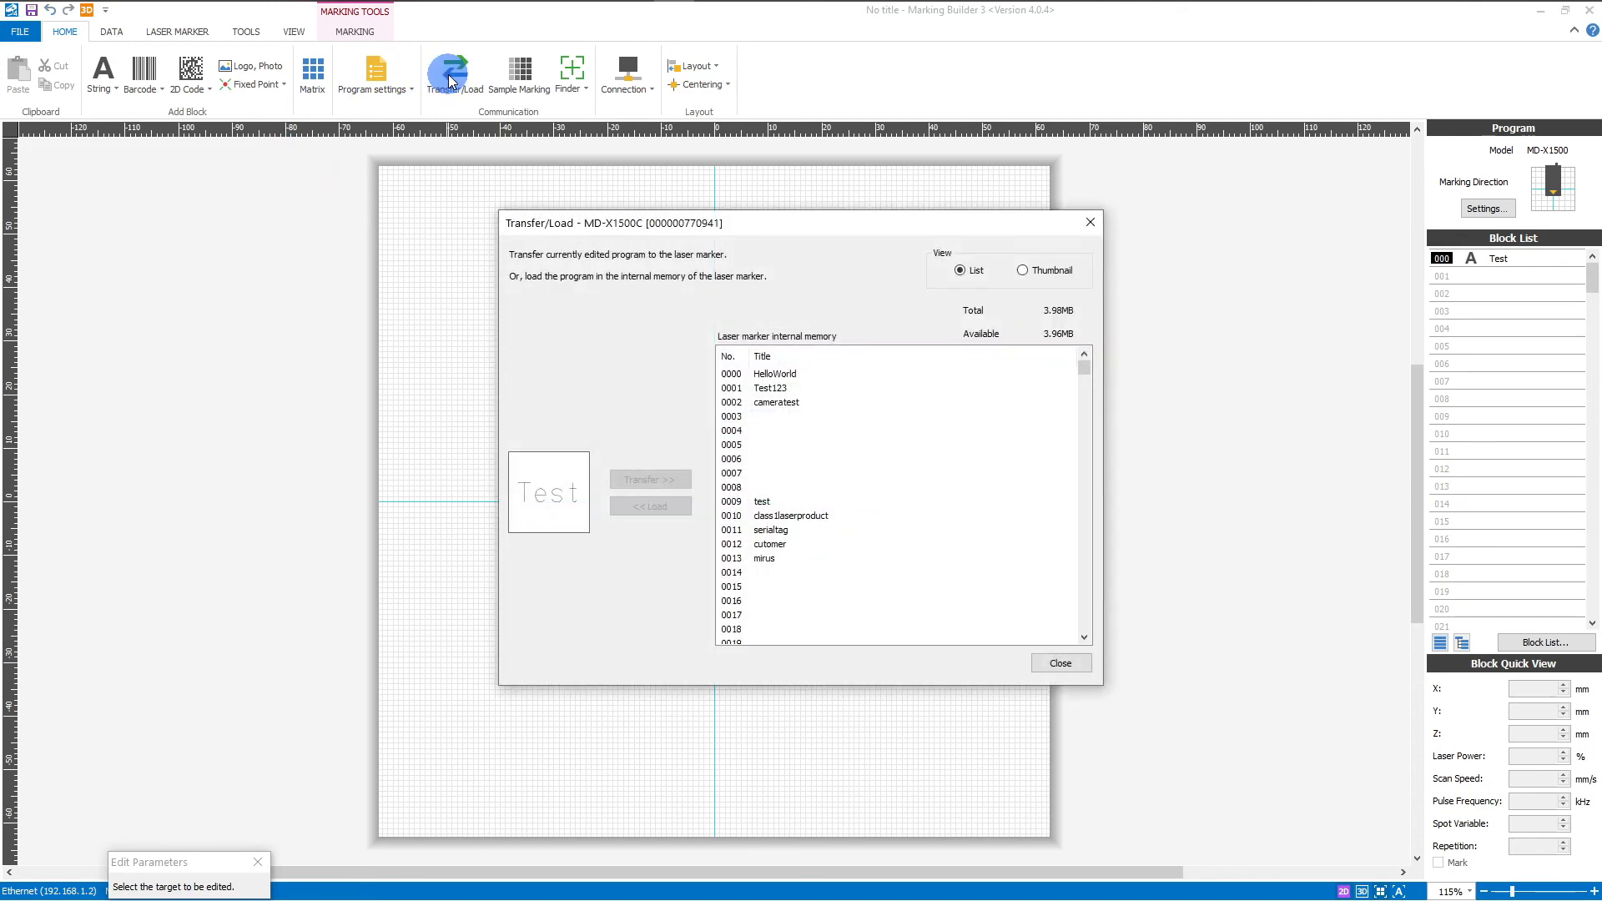
pyautogui.click(665, 478)
pyautogui.click(739, 419)
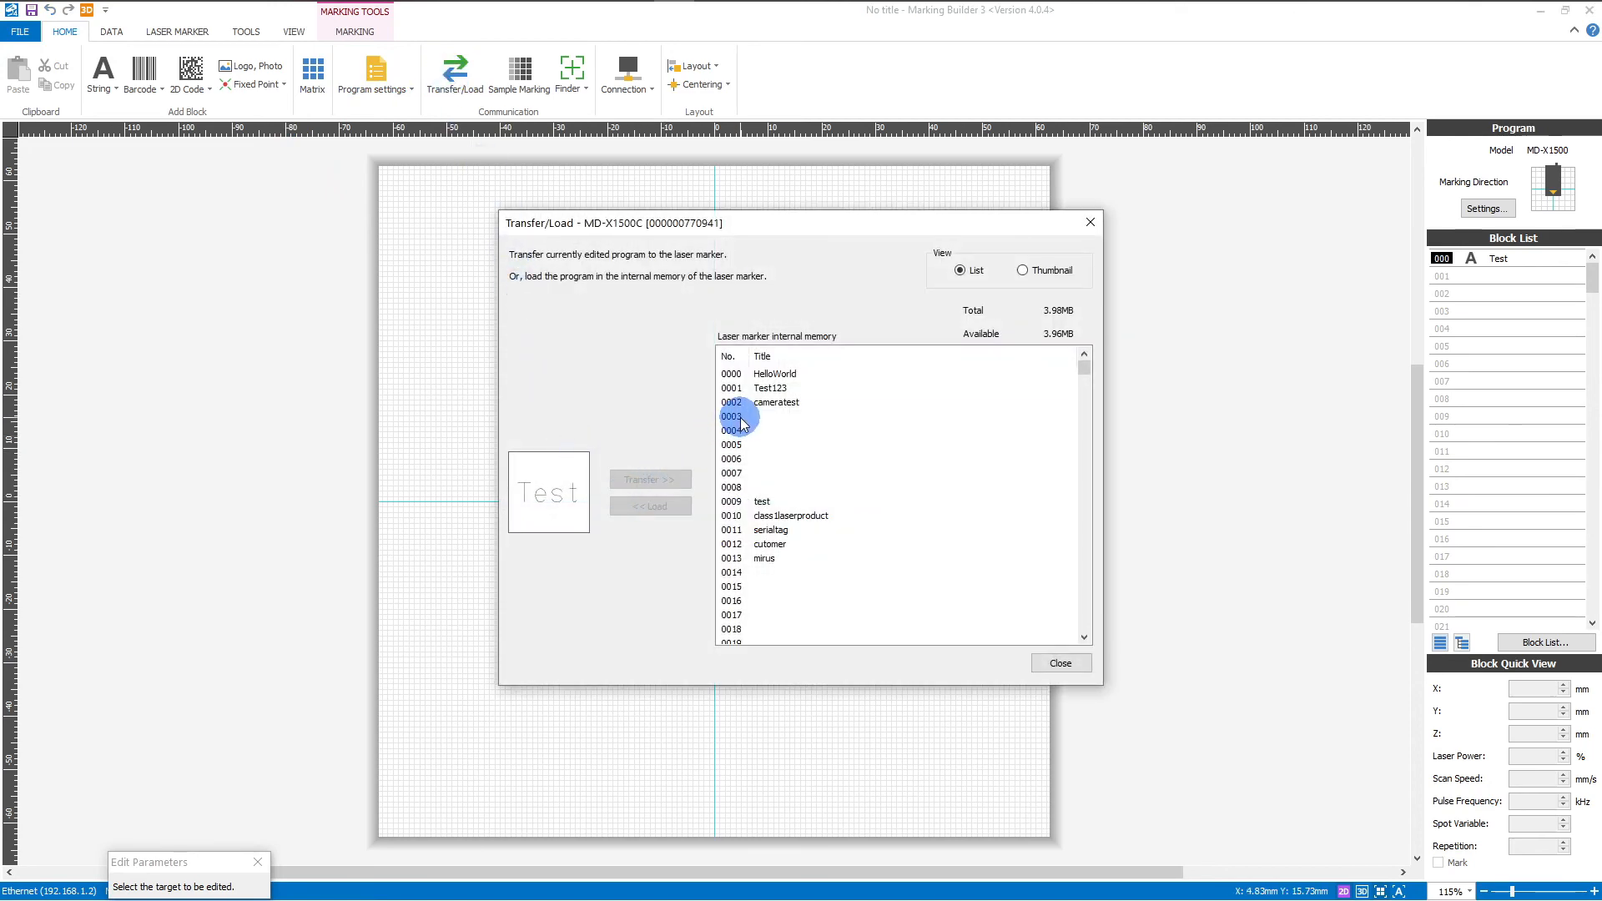
pyautogui.click(655, 480)
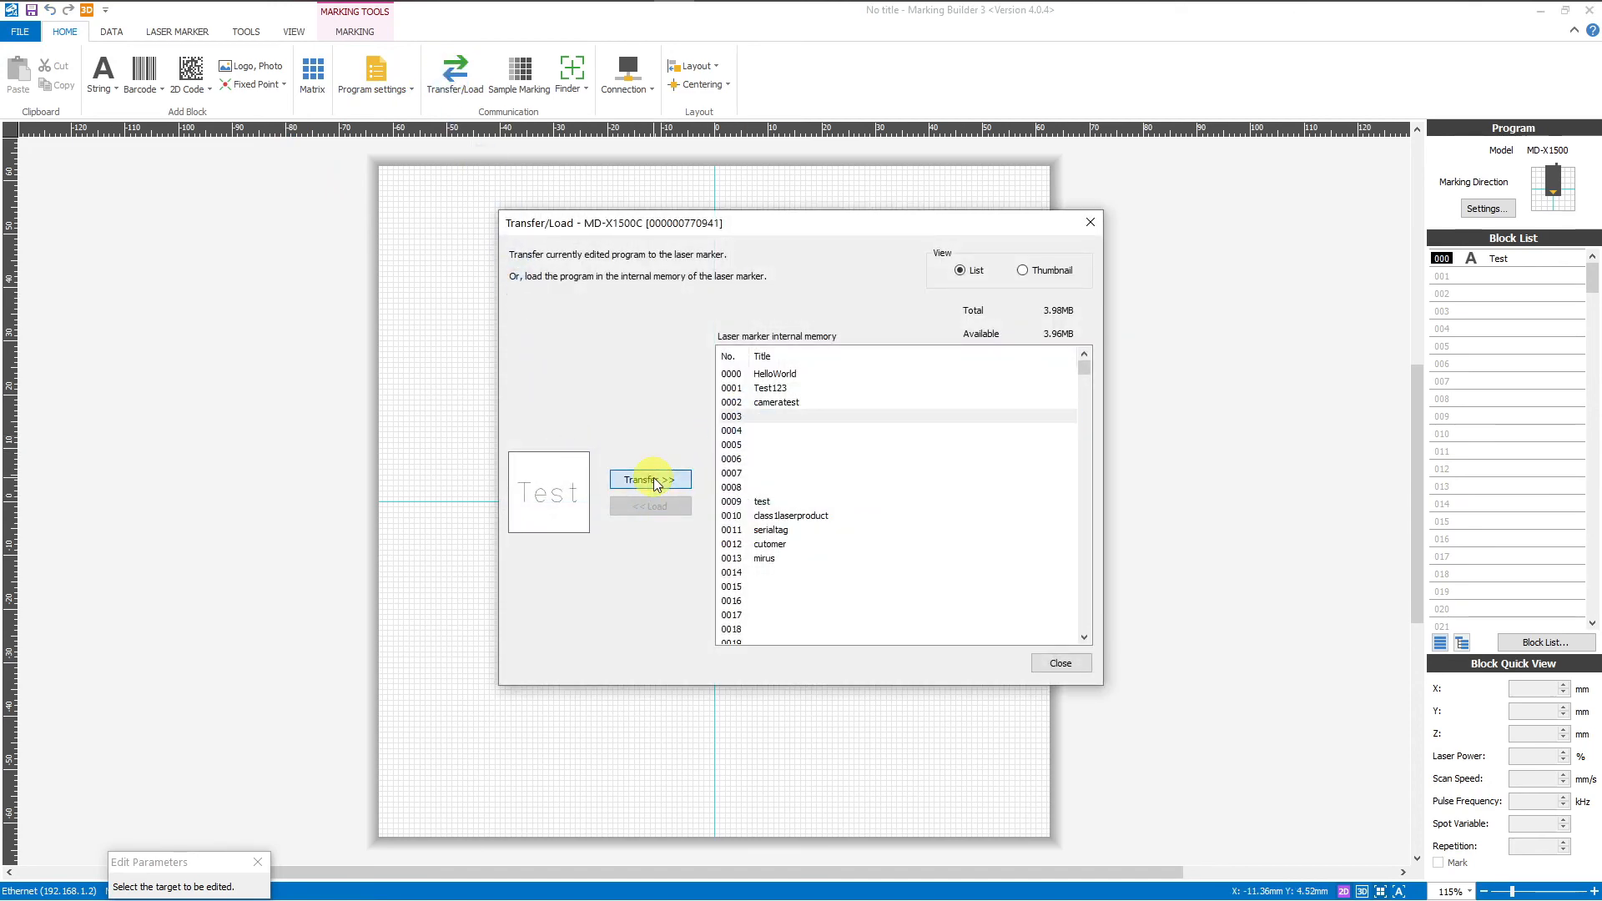
pyautogui.write('Test')
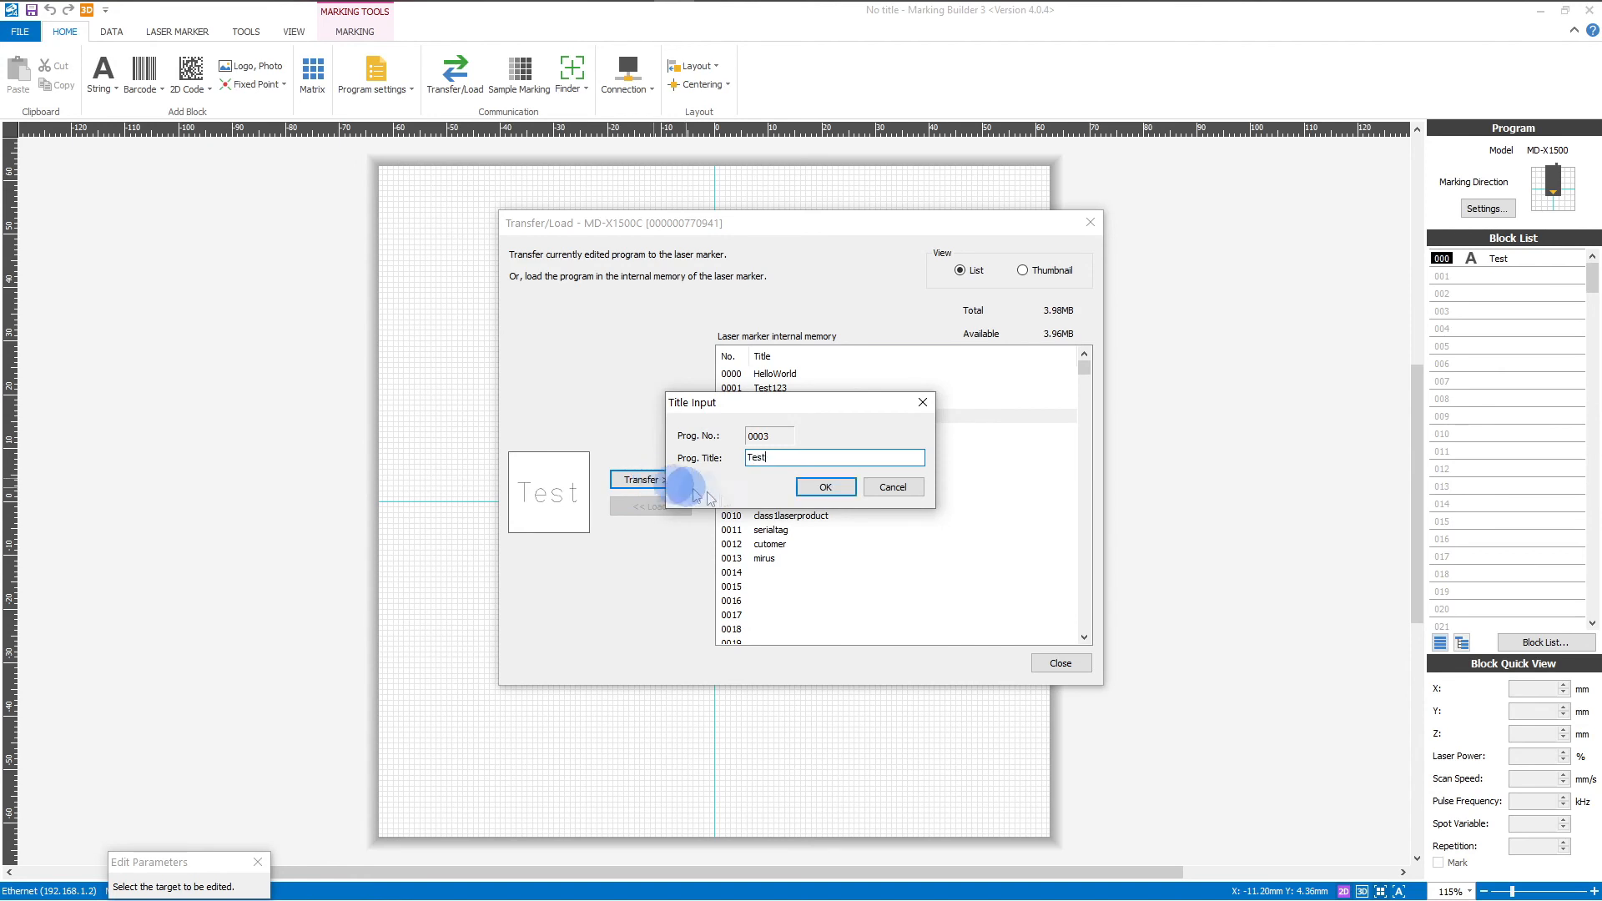
pyautogui.click(833, 491)
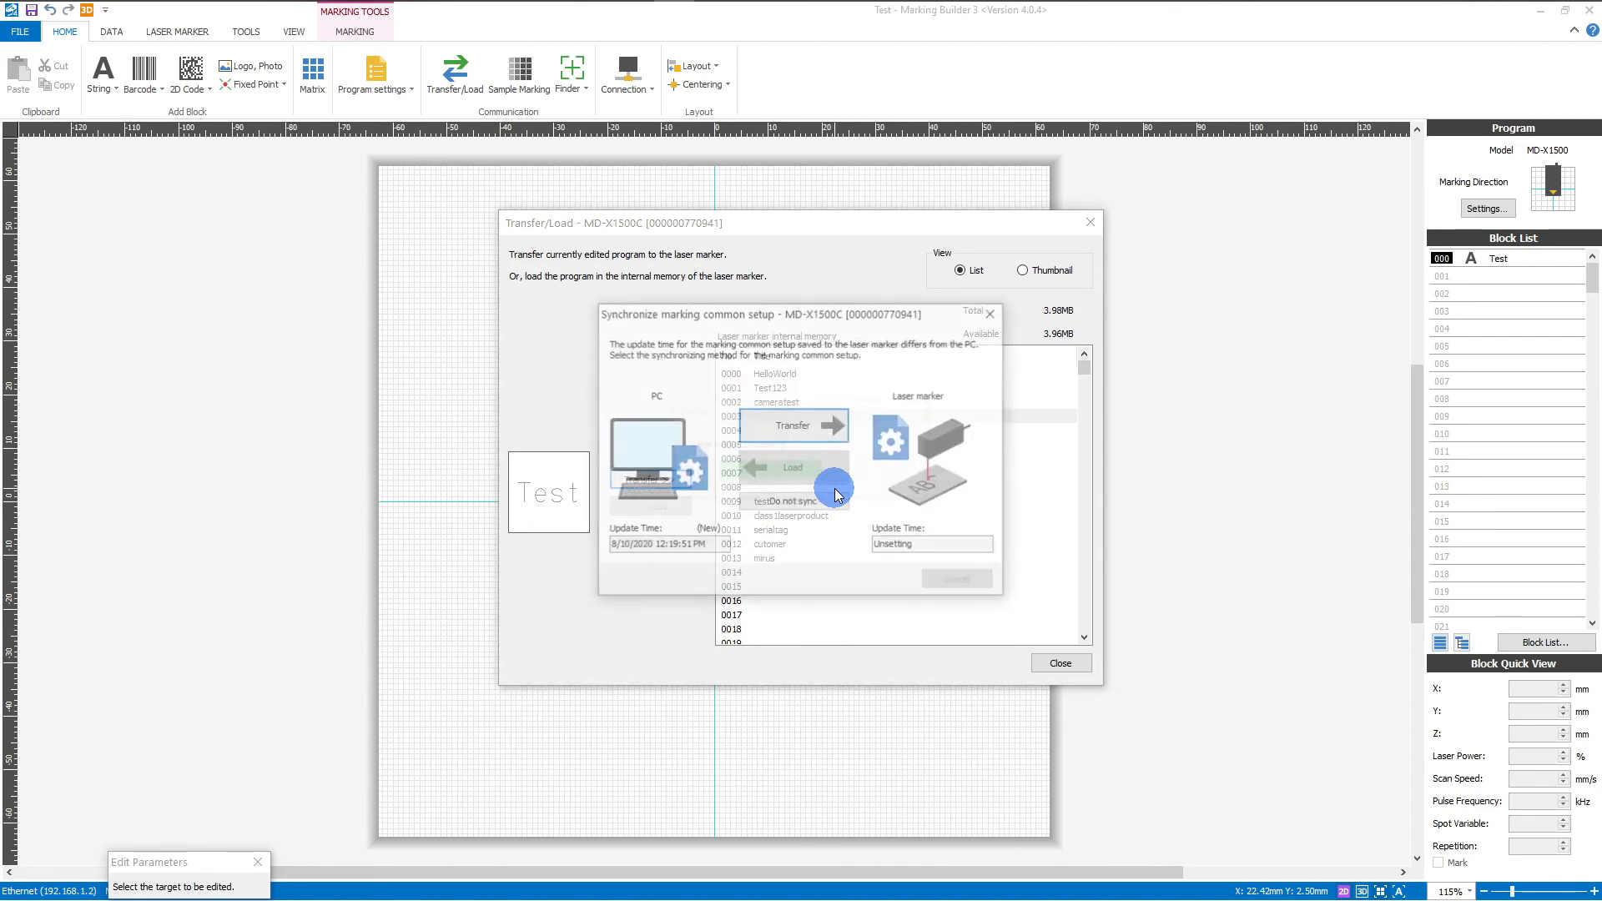
pyautogui.click(814, 434)
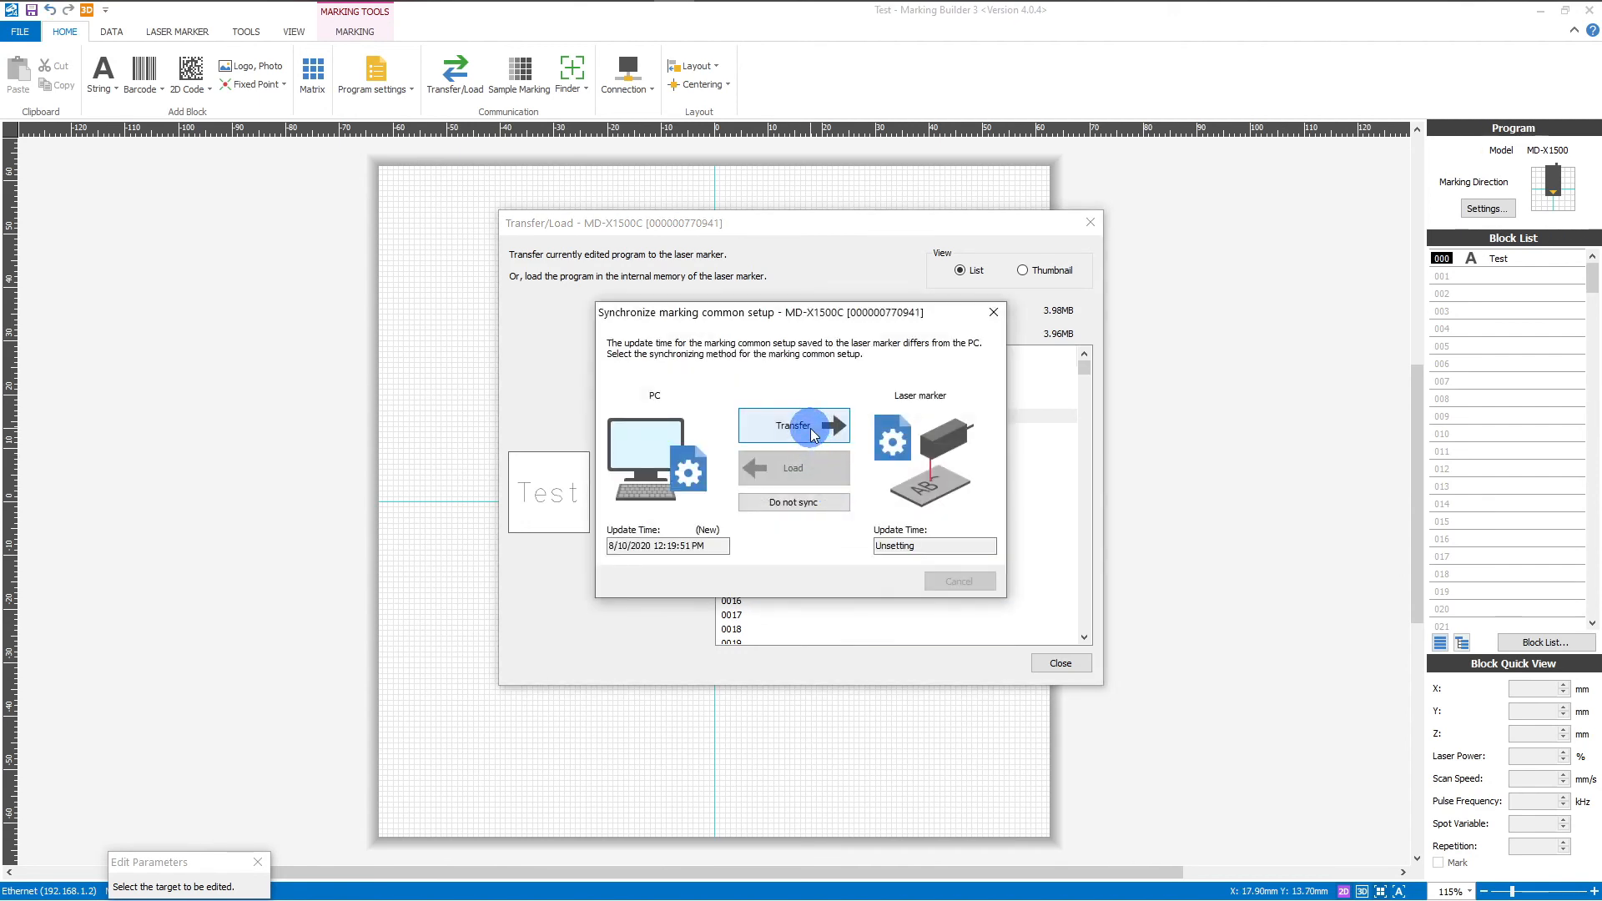
pyautogui.click(839, 526)
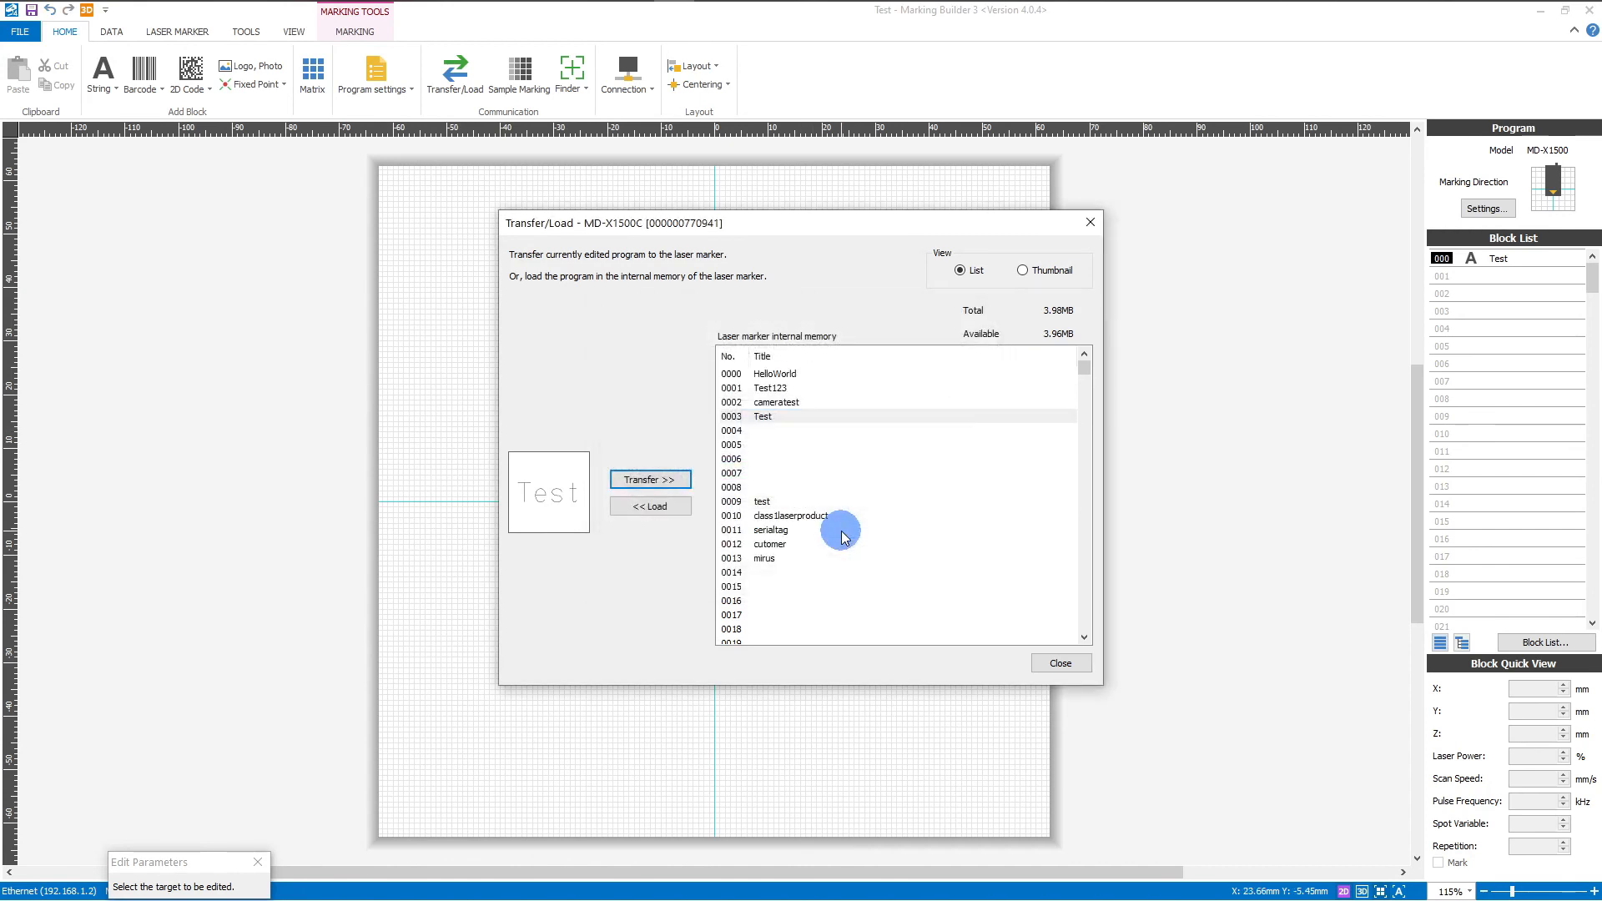
# Step: Close the Transfer/Load window and then Marking Builder 3
pyautogui.click(1082, 665)
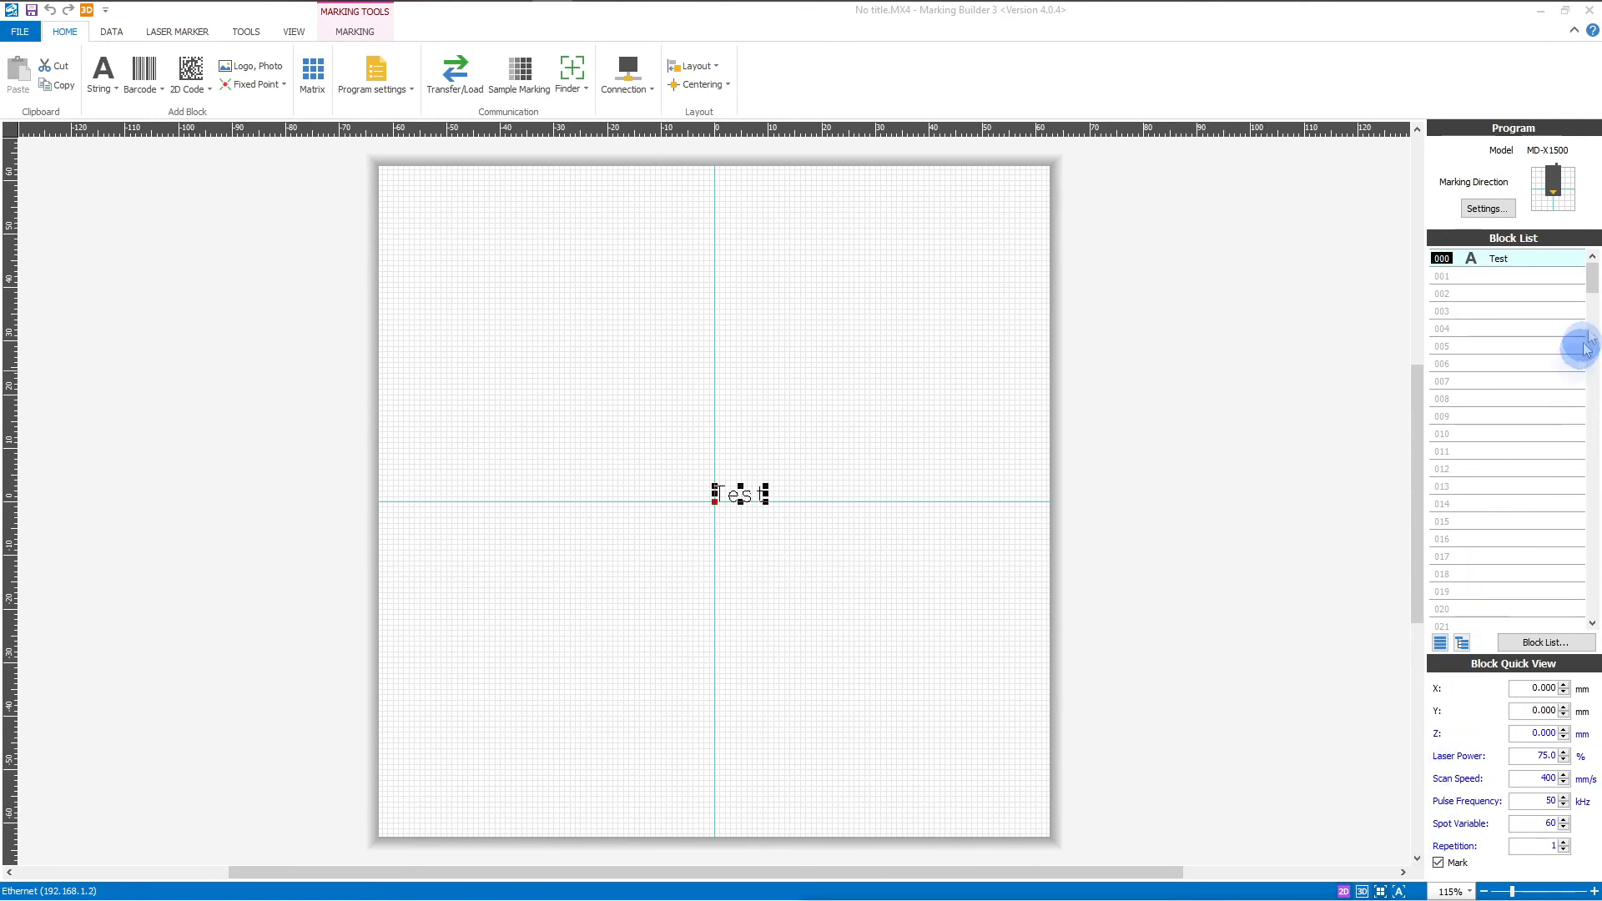
pyautogui.click(1589, 11)
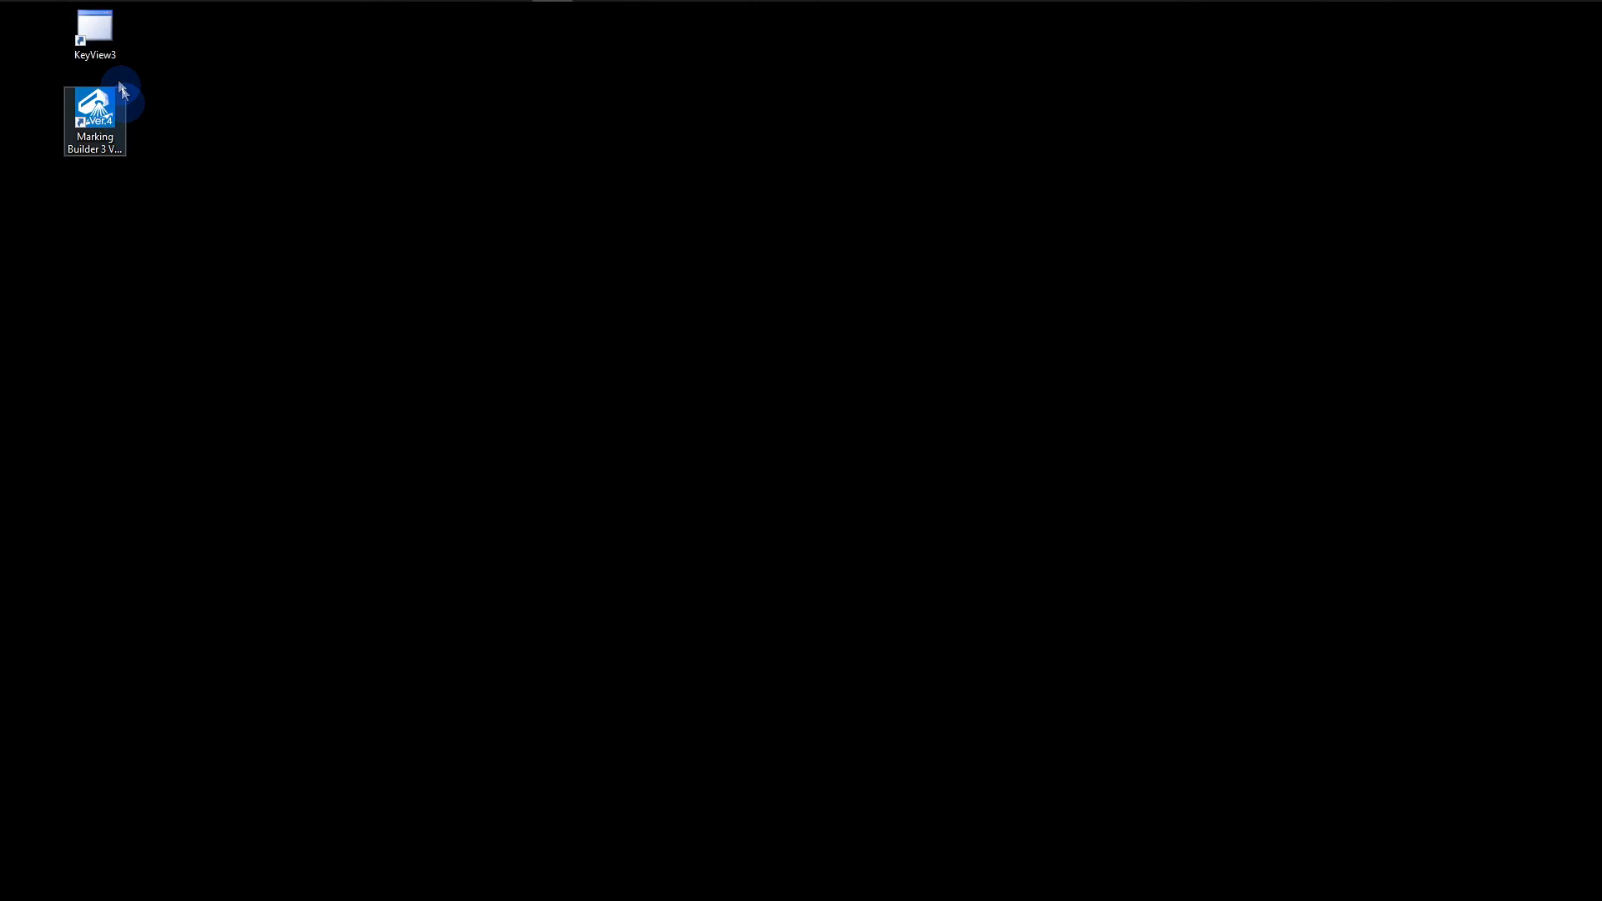
# Step: Launch KeyView3 and connect to the MD-X1500 laser at 192.168.1.2
pyautogui.click(102, 53)
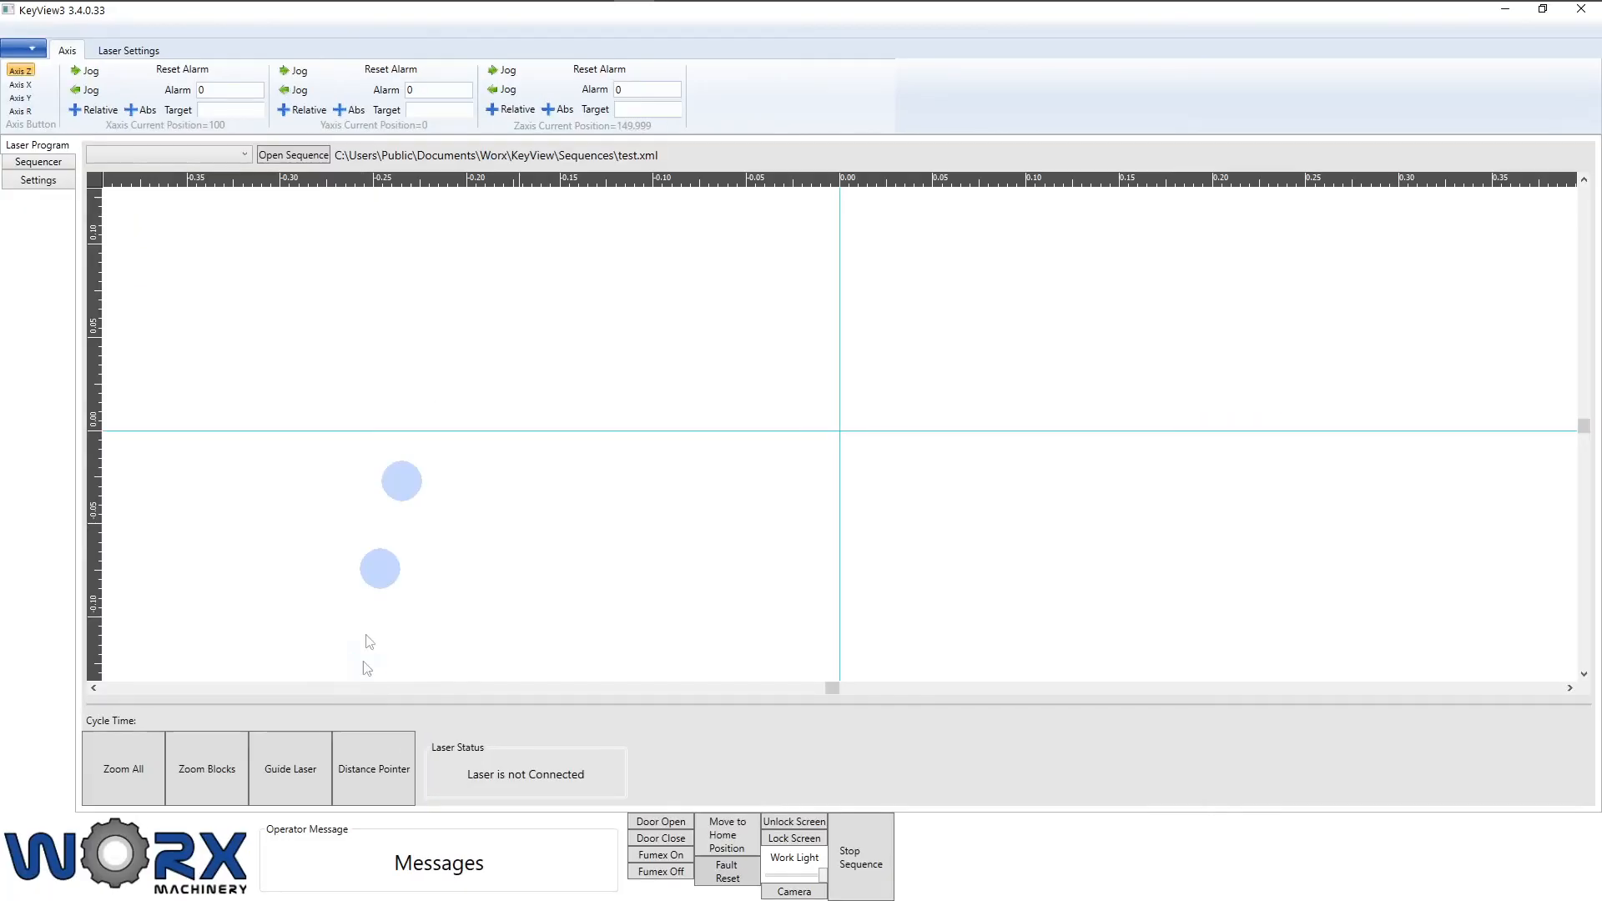
pyautogui.click(118, 57)
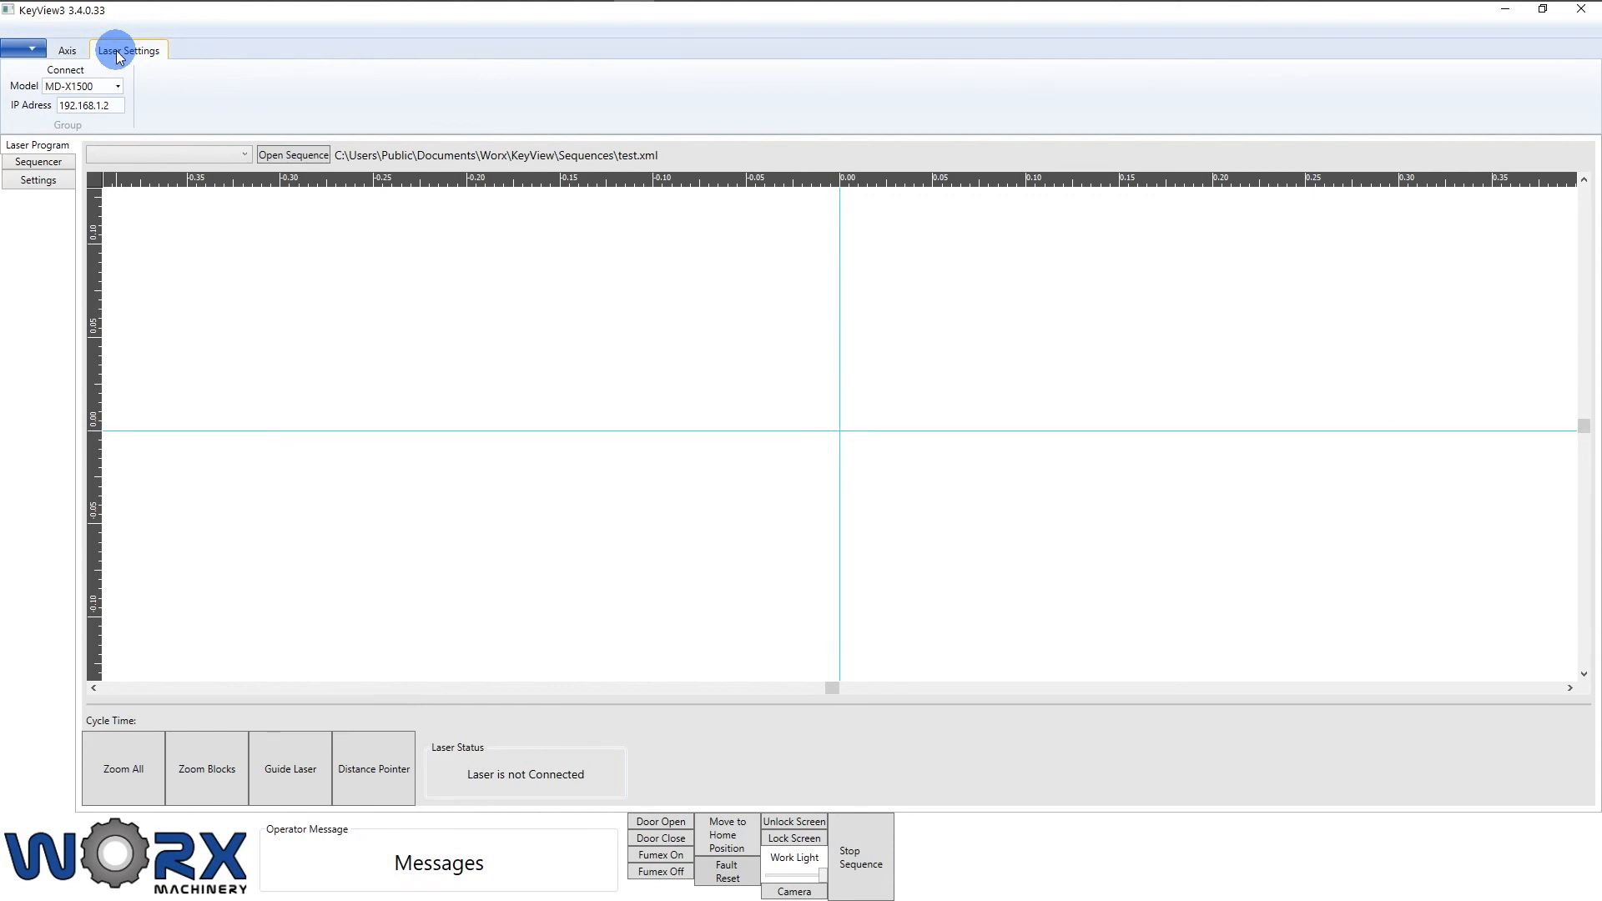
pyautogui.click(117, 87)
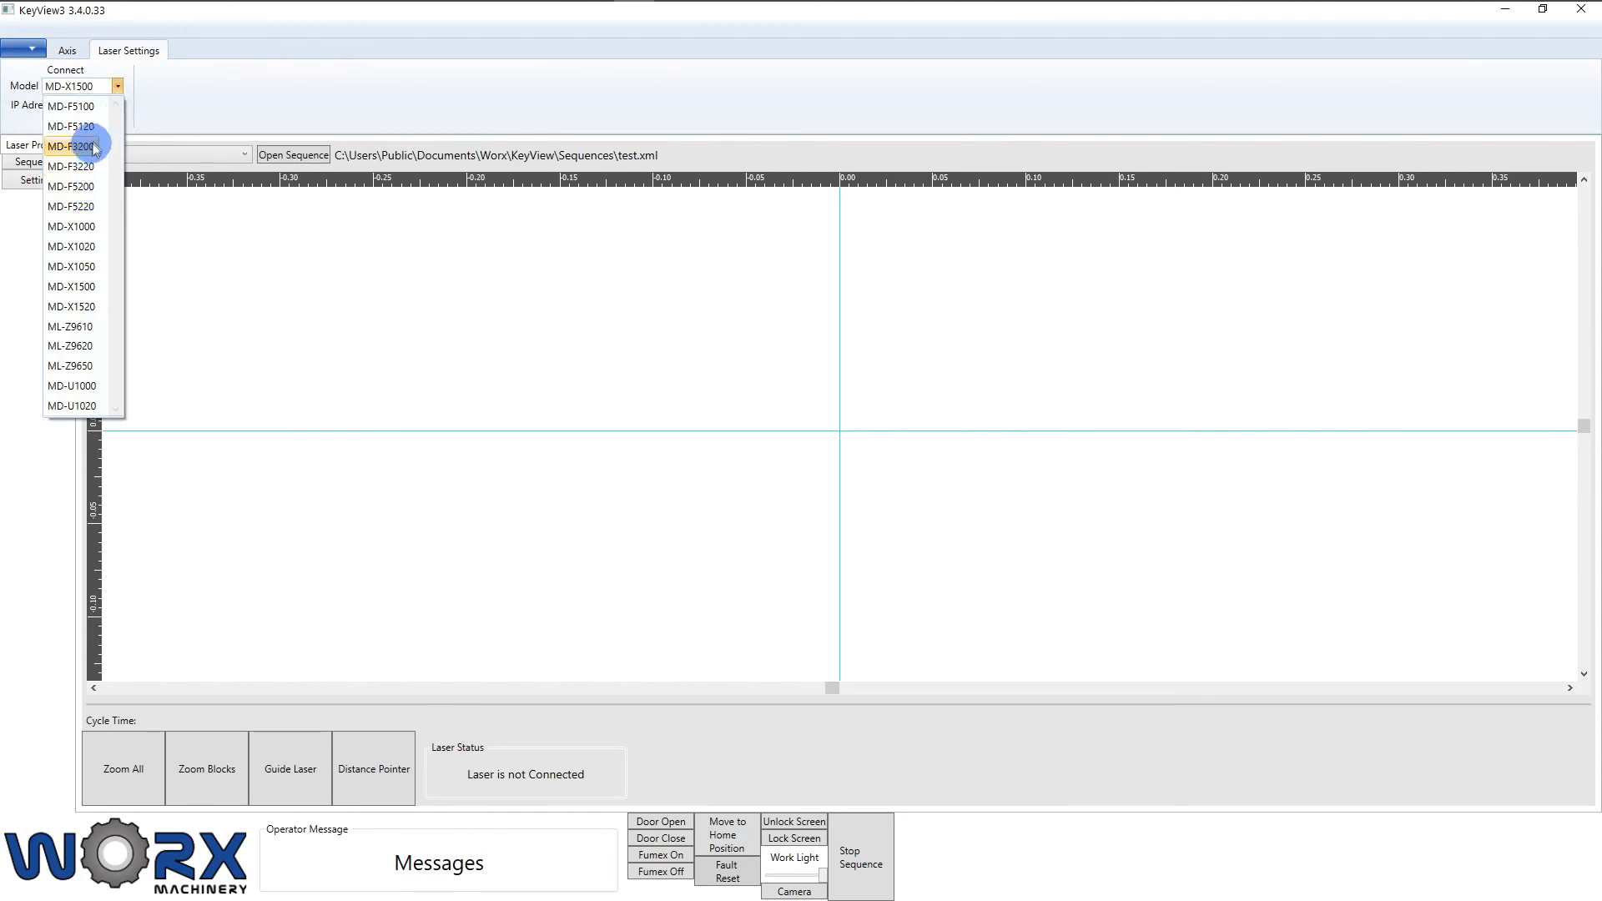
pyautogui.click(151, 101)
pyautogui.moveTo(118, 105); pyautogui.dragTo(48, 114)
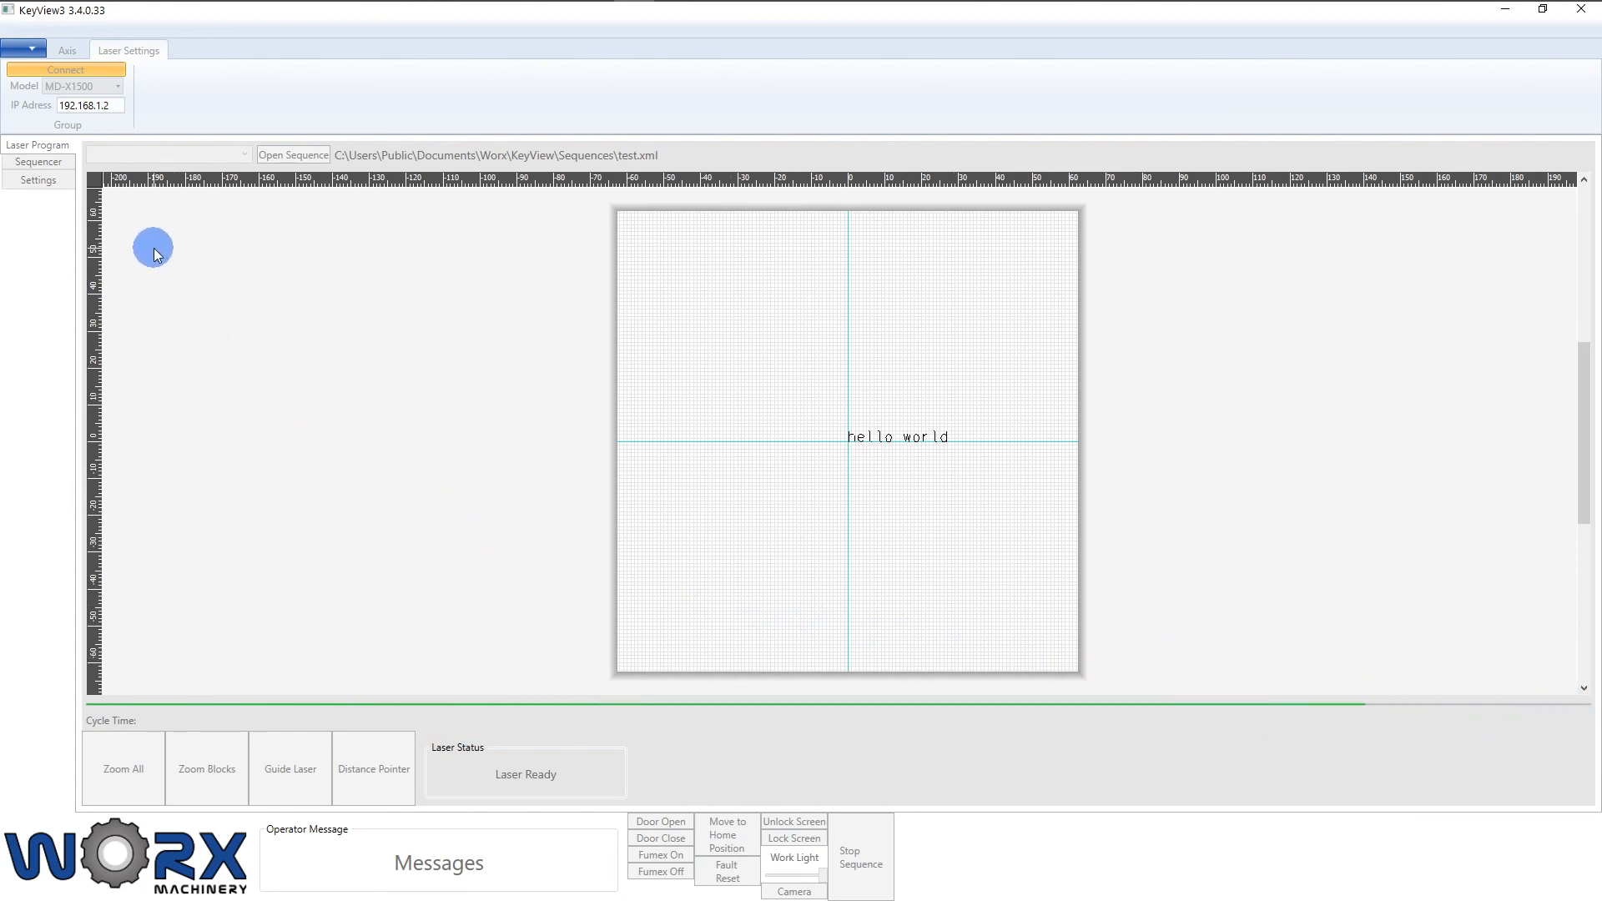
# Step: Load program 3:Test from the laser's stored program list
pyautogui.click(245, 156)
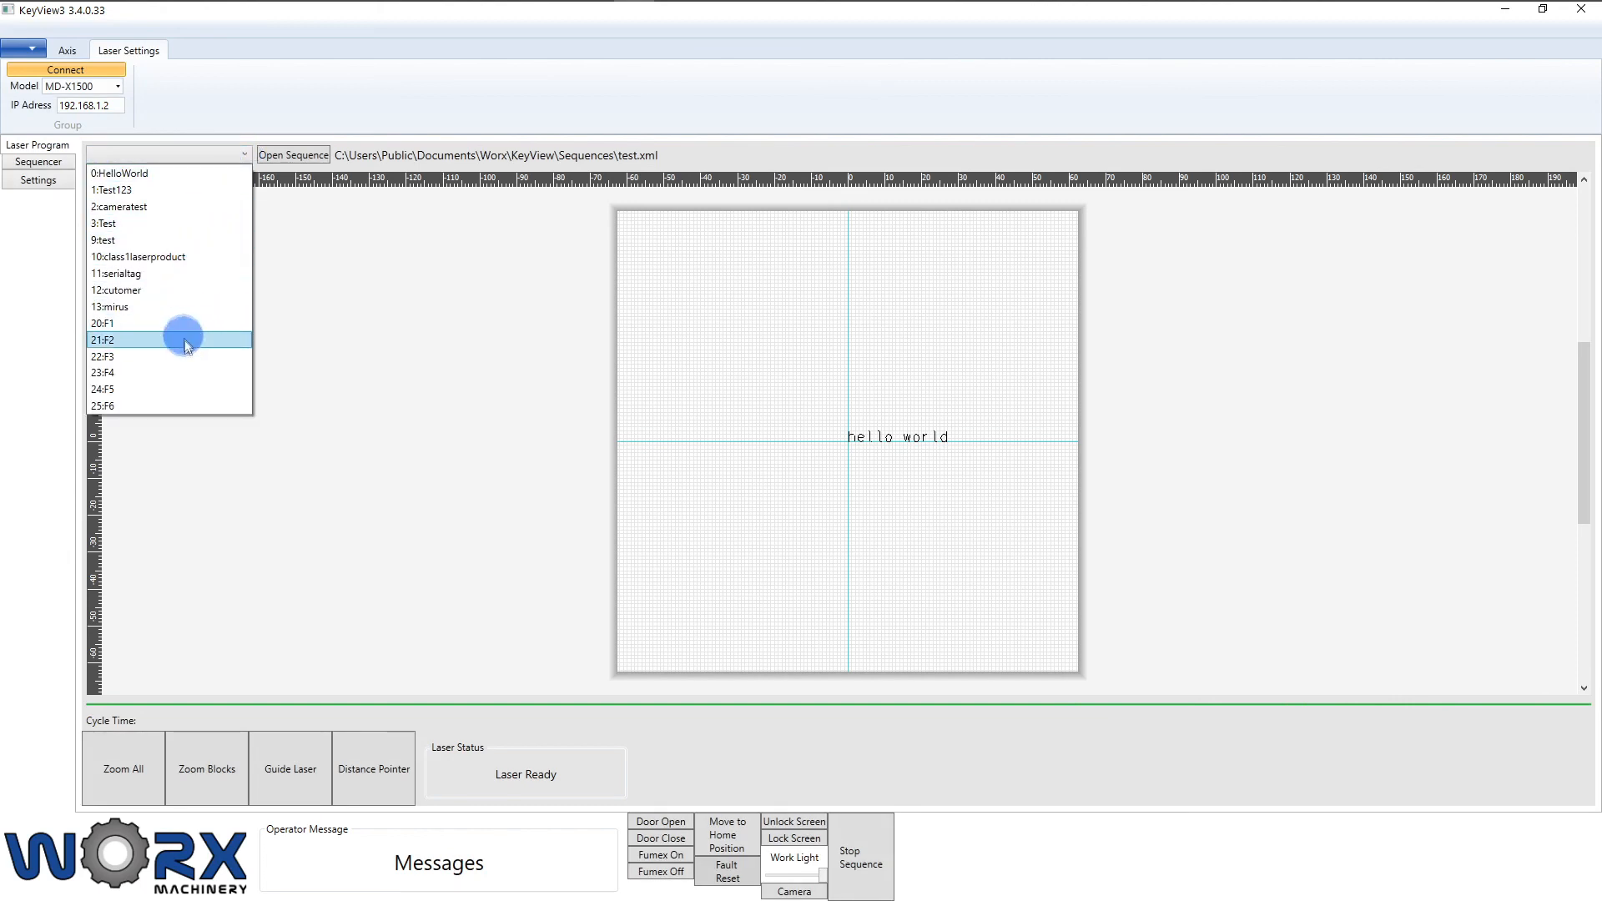
pyautogui.click(187, 224)
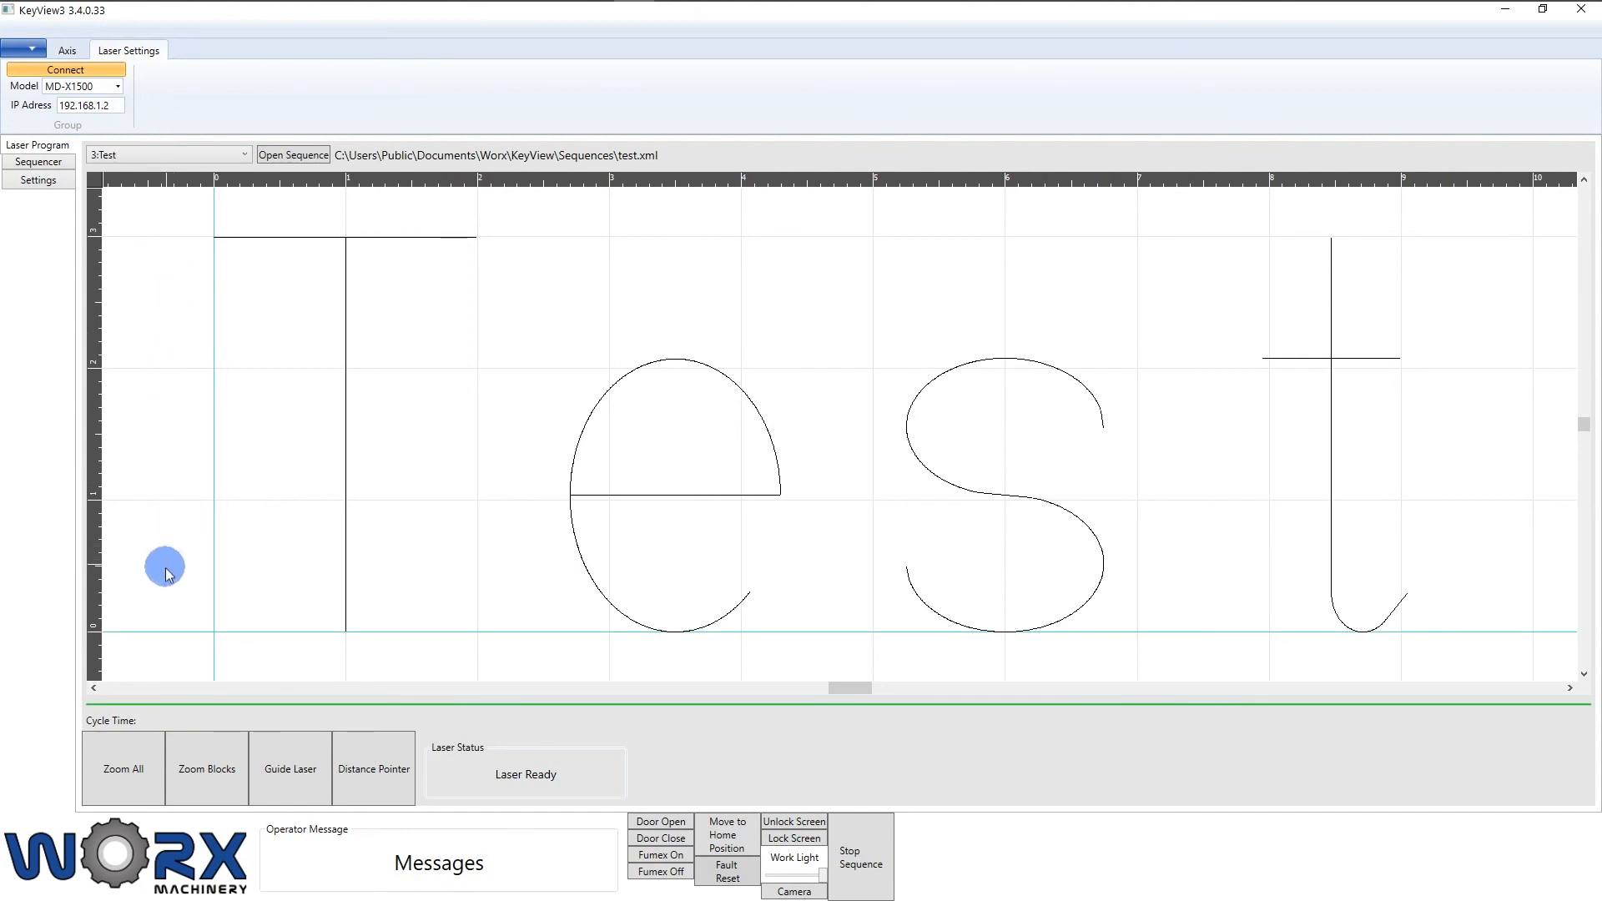
# Step: Zoom to fit the Test lettering, then toggle the guide laser and distance pointer on and off
pyautogui.click(134, 767)
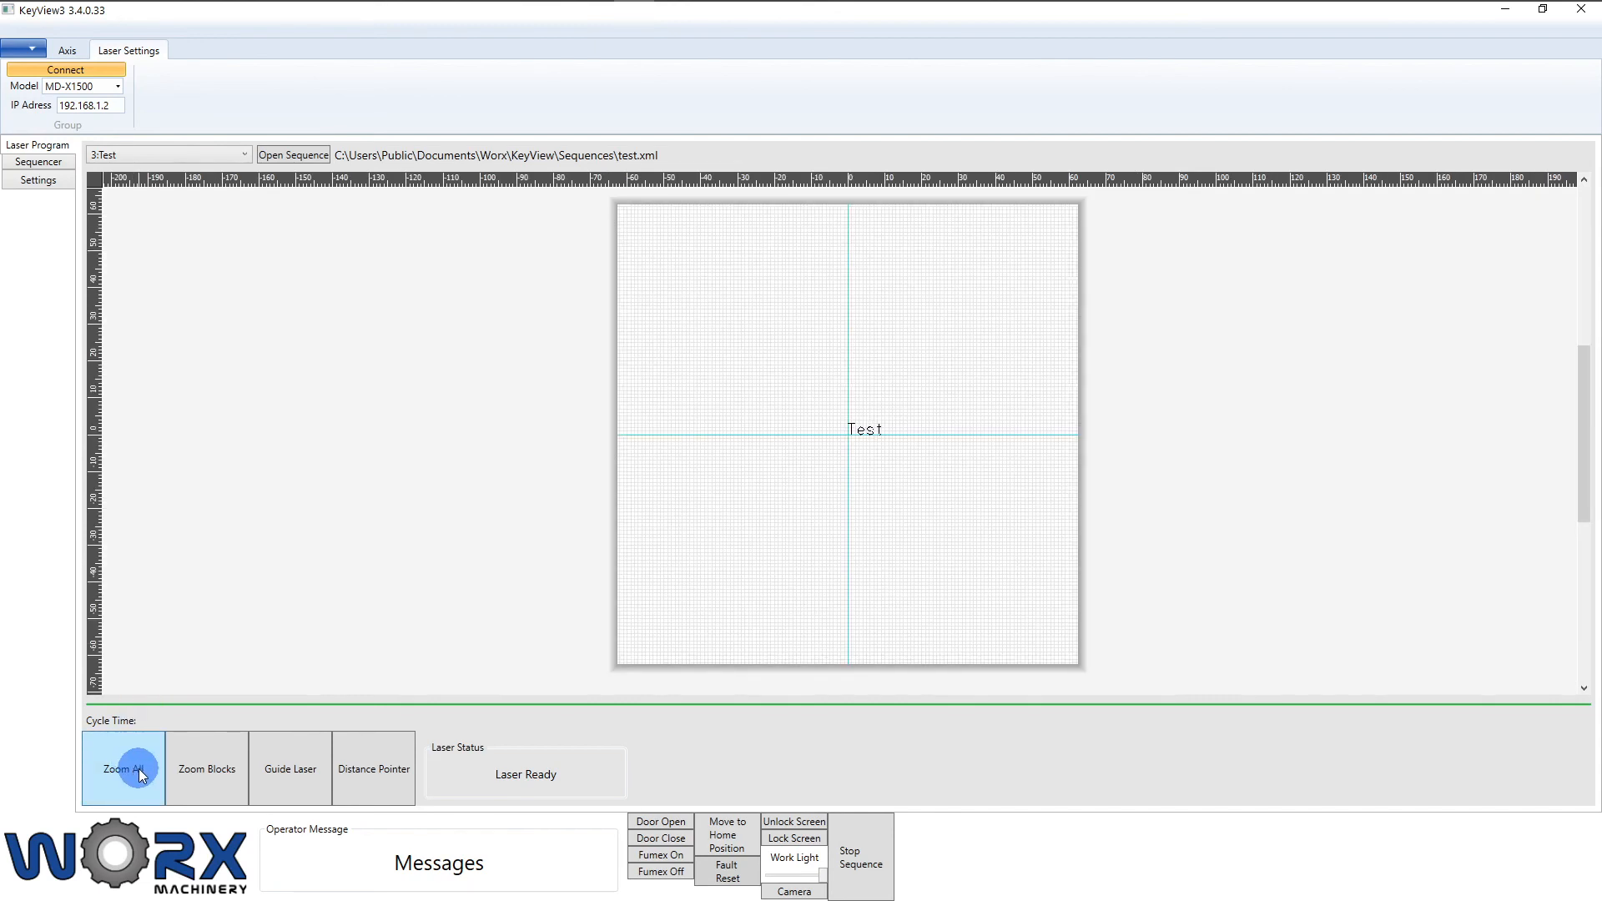
pyautogui.click(209, 773)
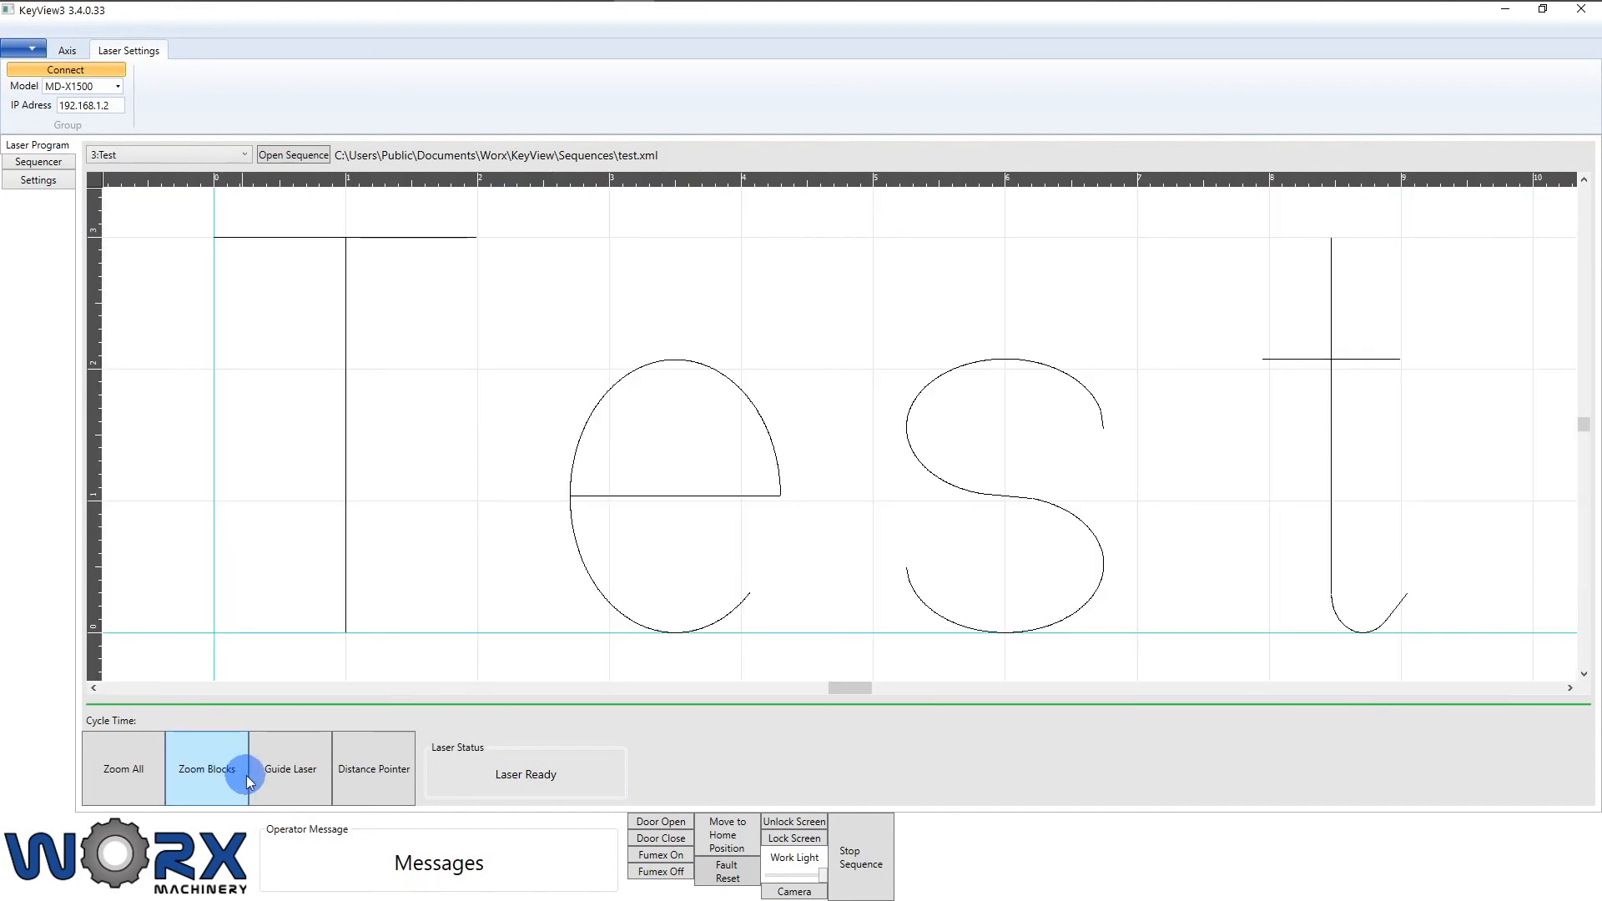
pyautogui.click(302, 782)
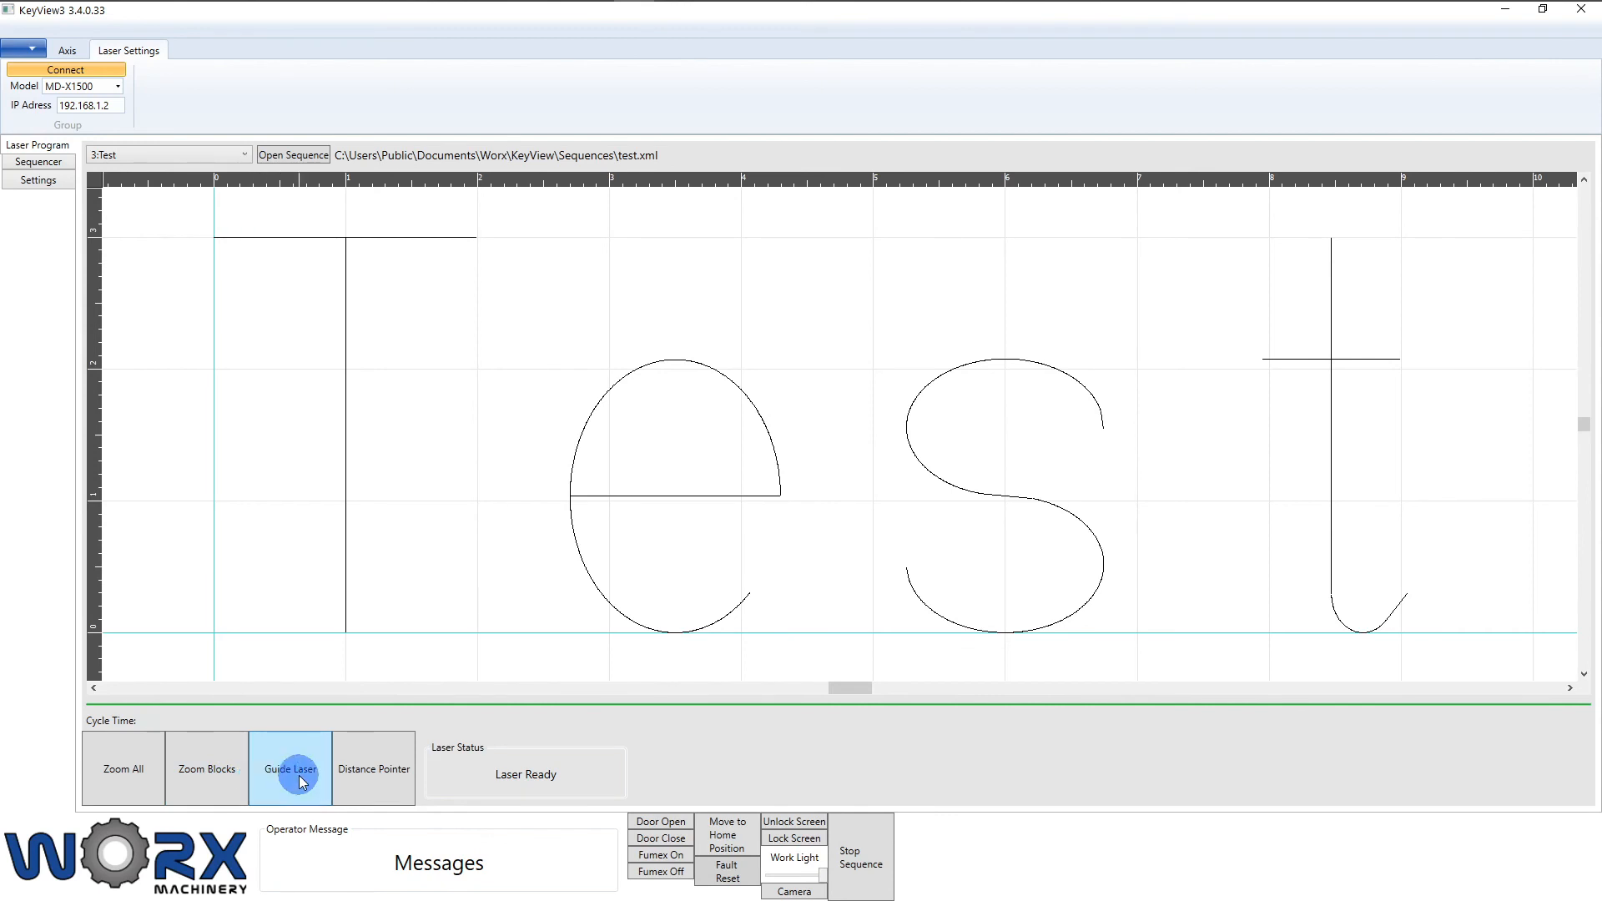
pyautogui.click(302, 782)
pyautogui.click(357, 783)
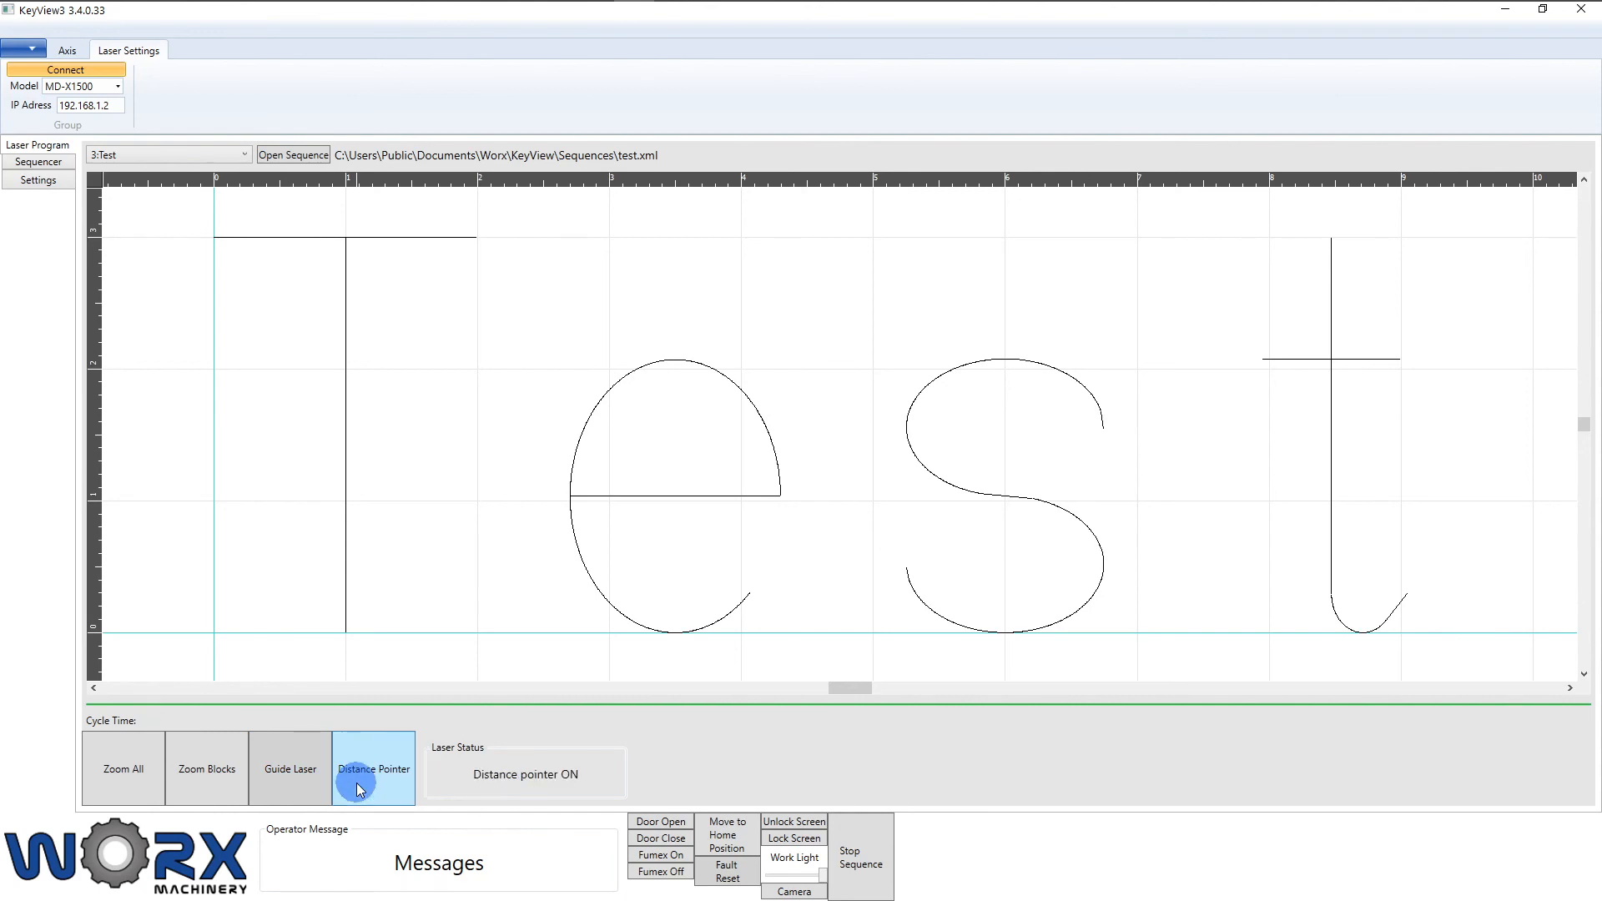
pyautogui.click(357, 783)
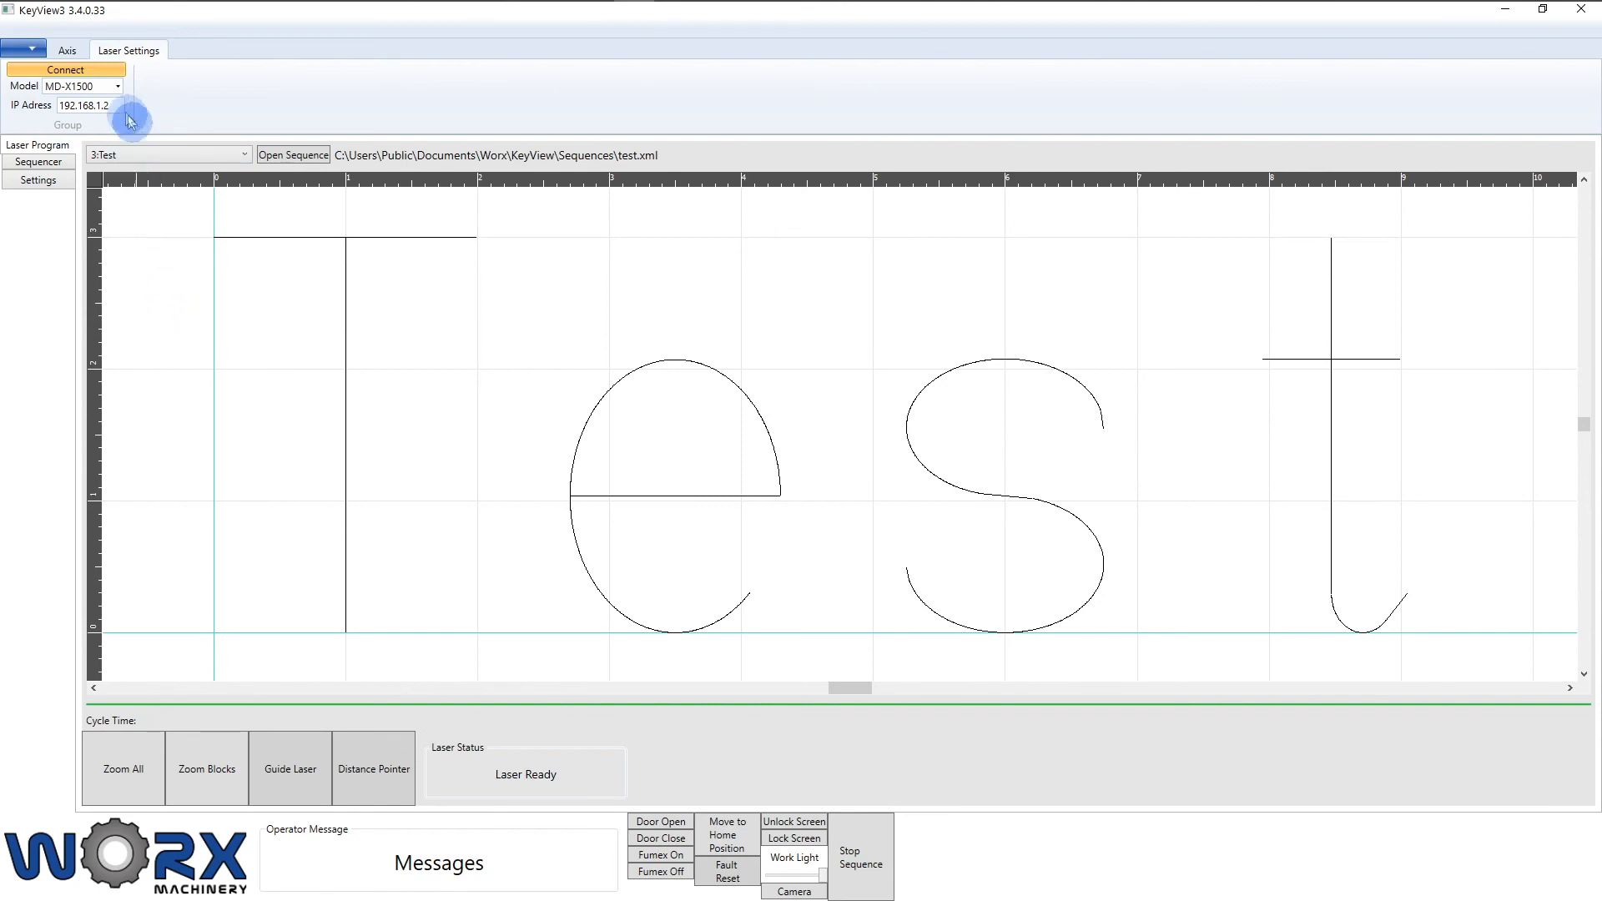
pyautogui.click(68, 52)
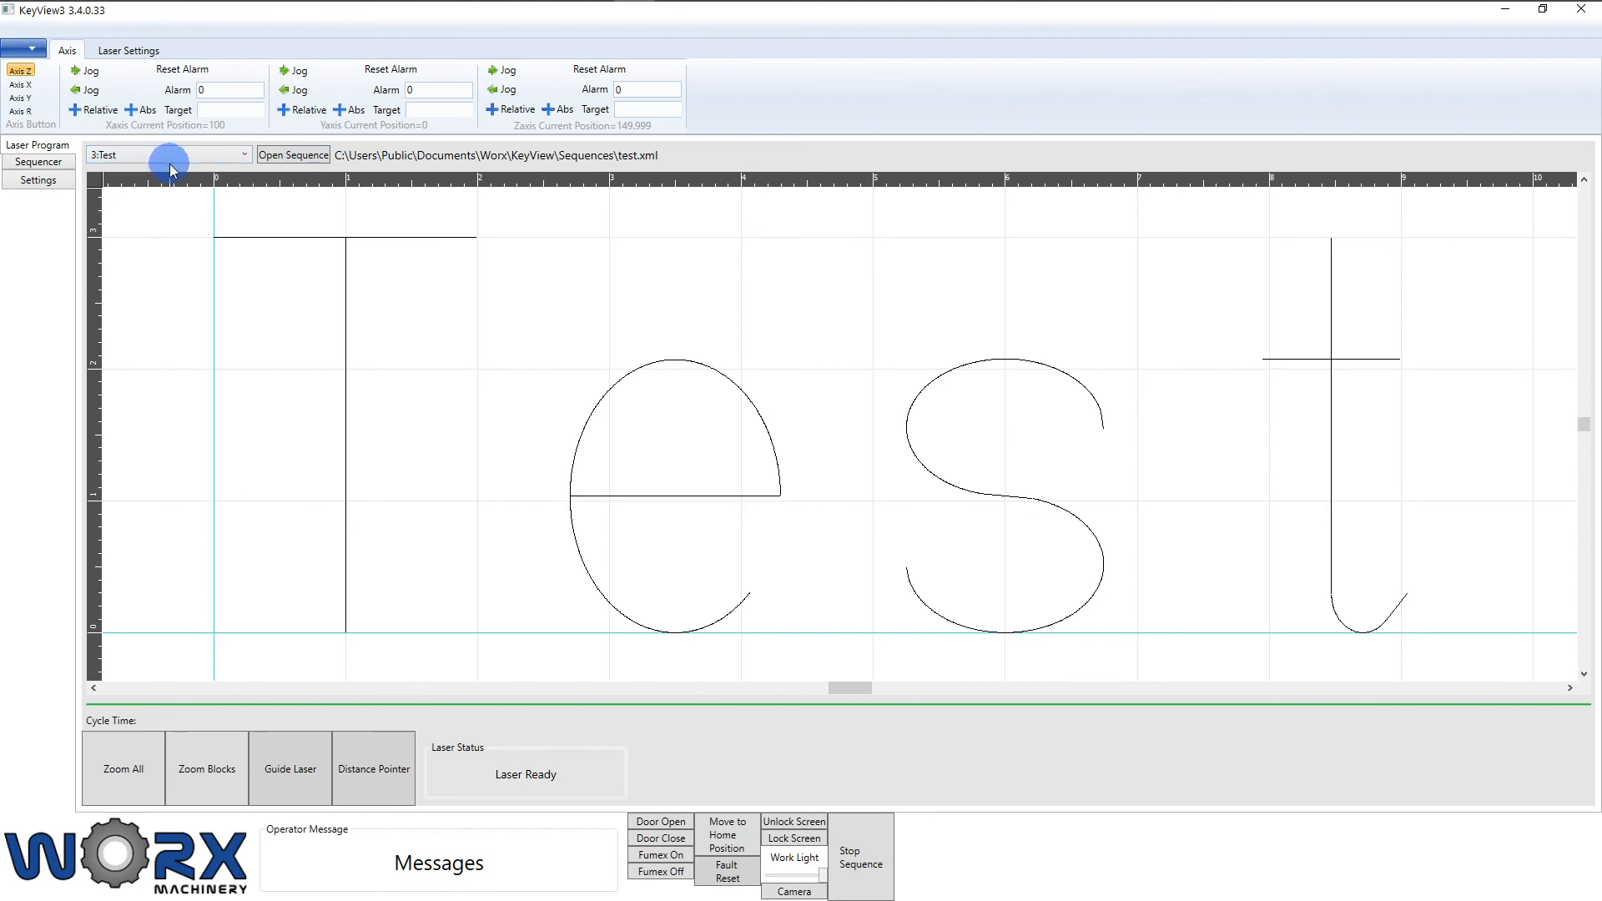
# Step: Jog the X axis forward and backward in small increments
pyautogui.click(83, 71)
pyautogui.click(88, 92)
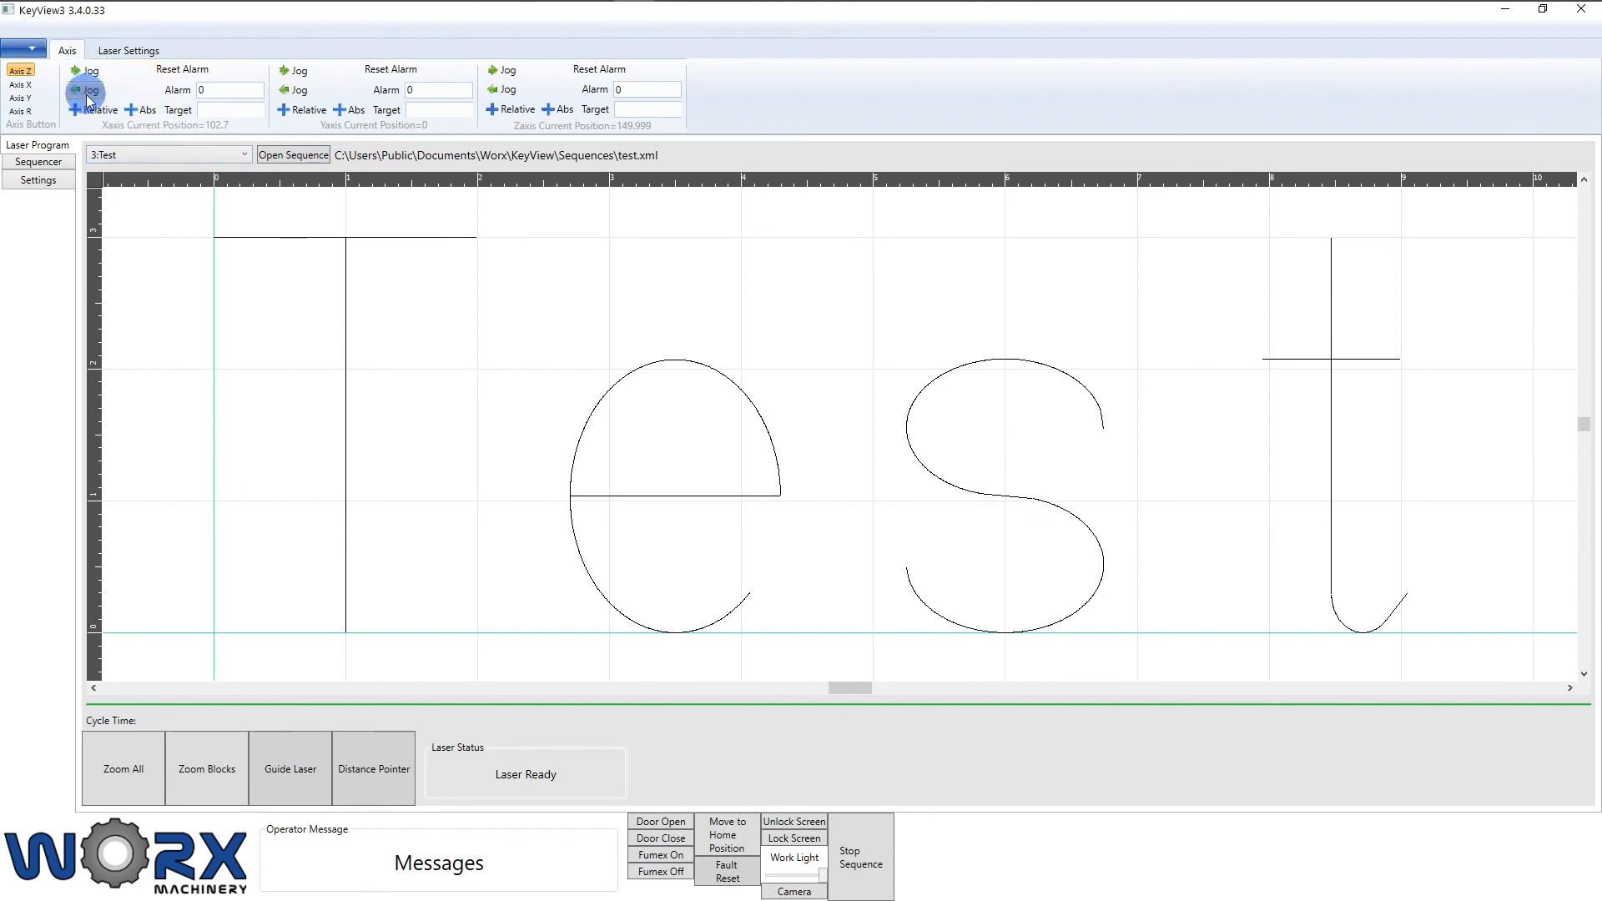
pyautogui.click(89, 77)
pyautogui.click(89, 77)
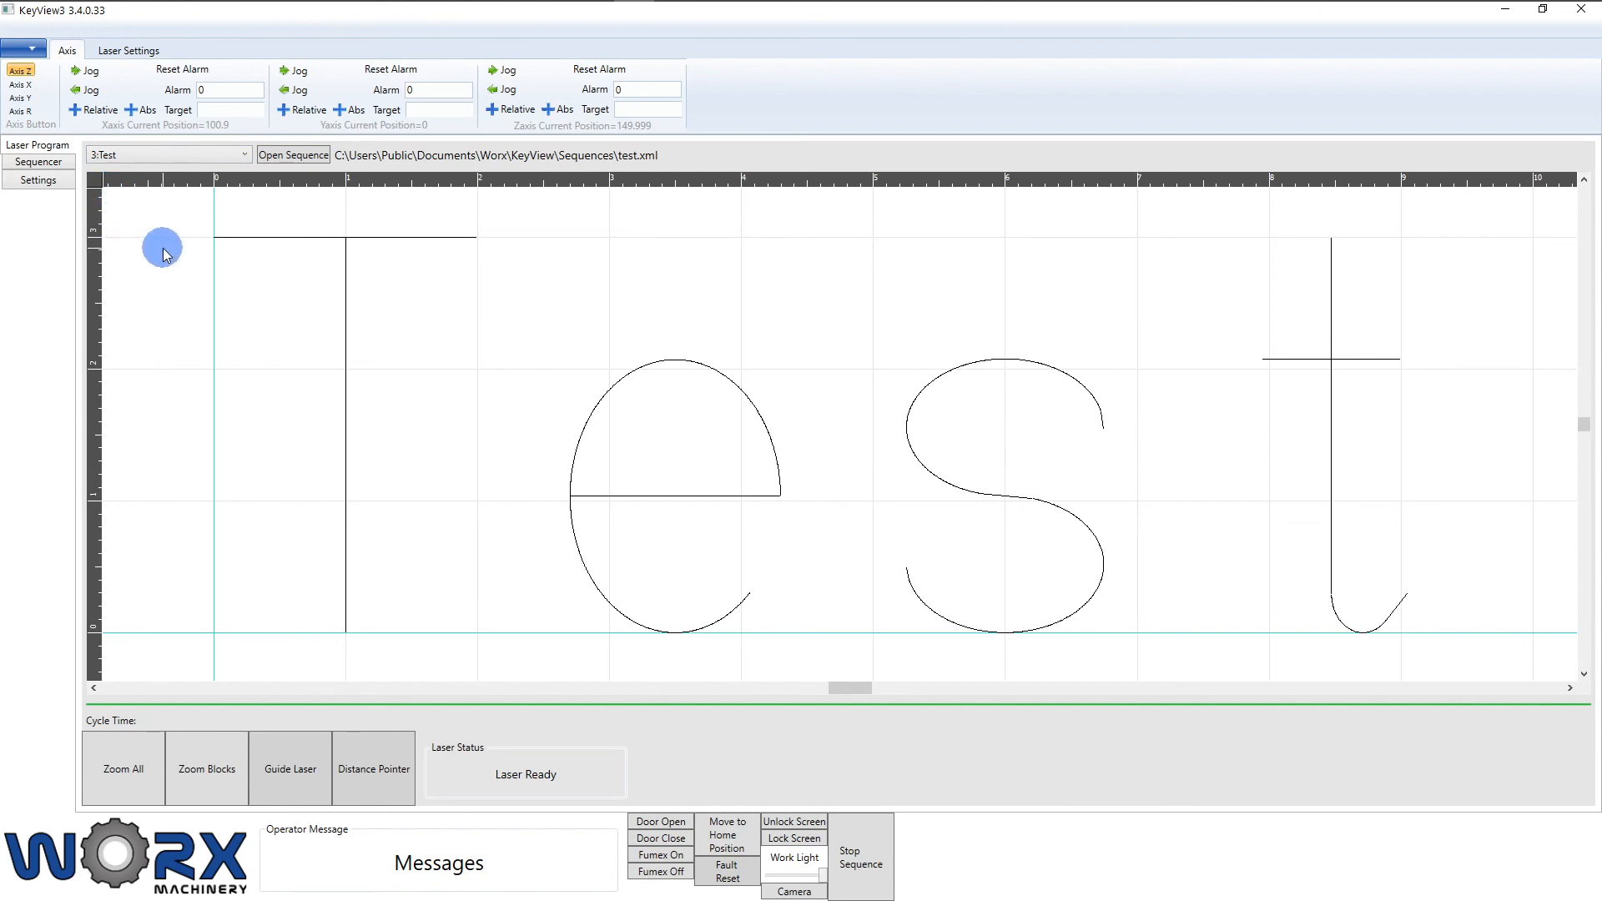
# Step: Enter an X target of 50 and move the axis there, trying Relative then Abs
pyautogui.click(204, 110)
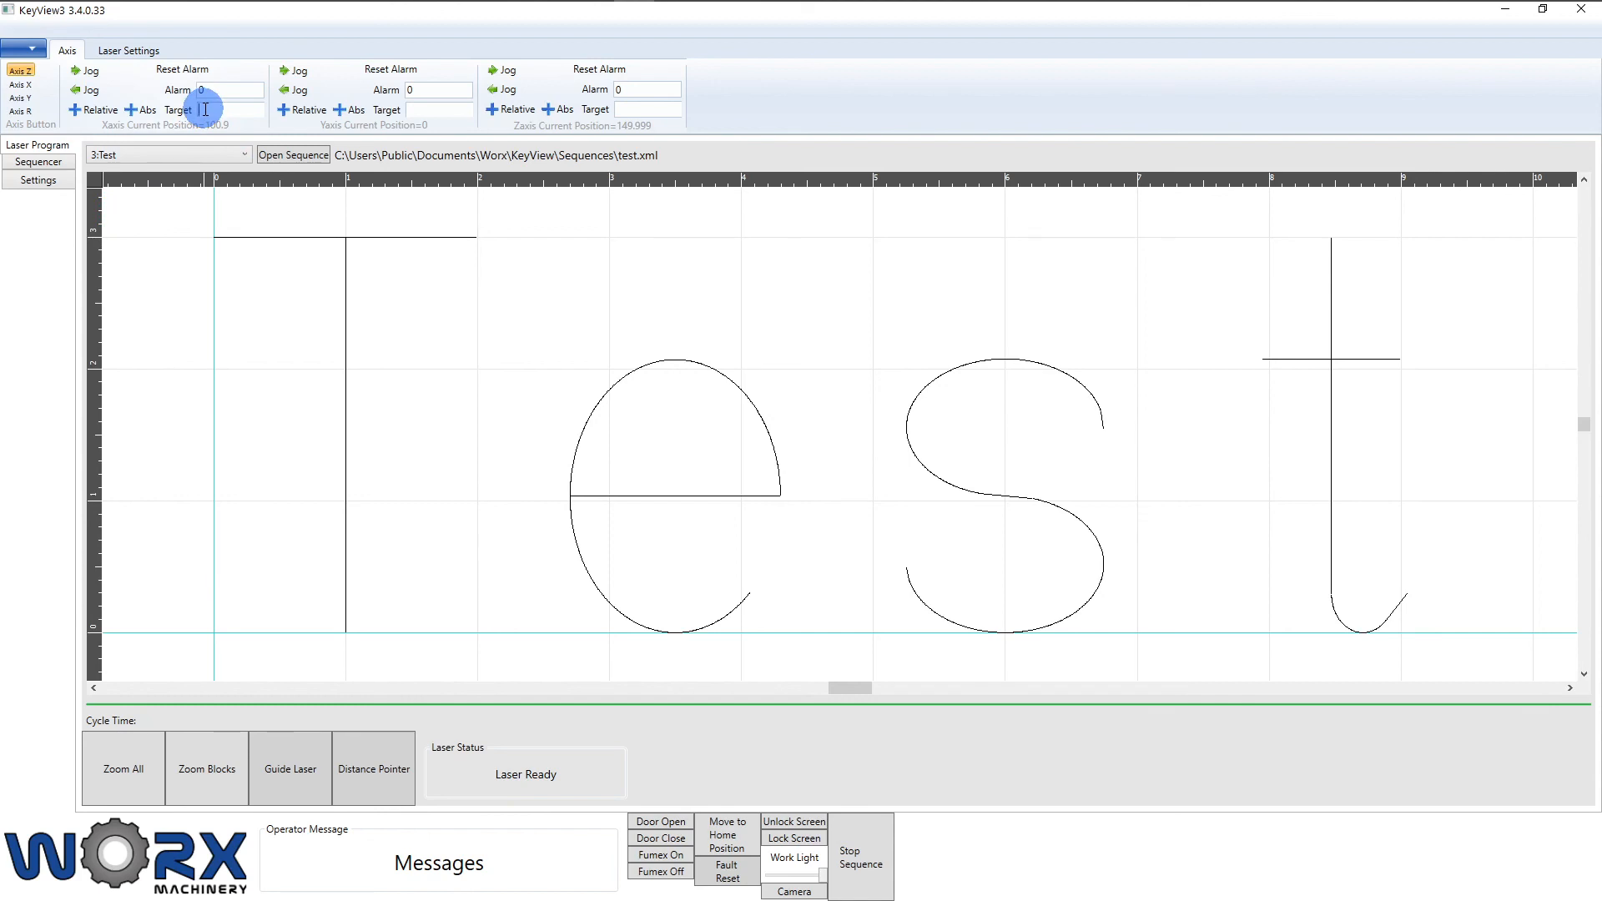
pyautogui.write('50')
pyautogui.click(102, 115)
pyautogui.click(135, 112)
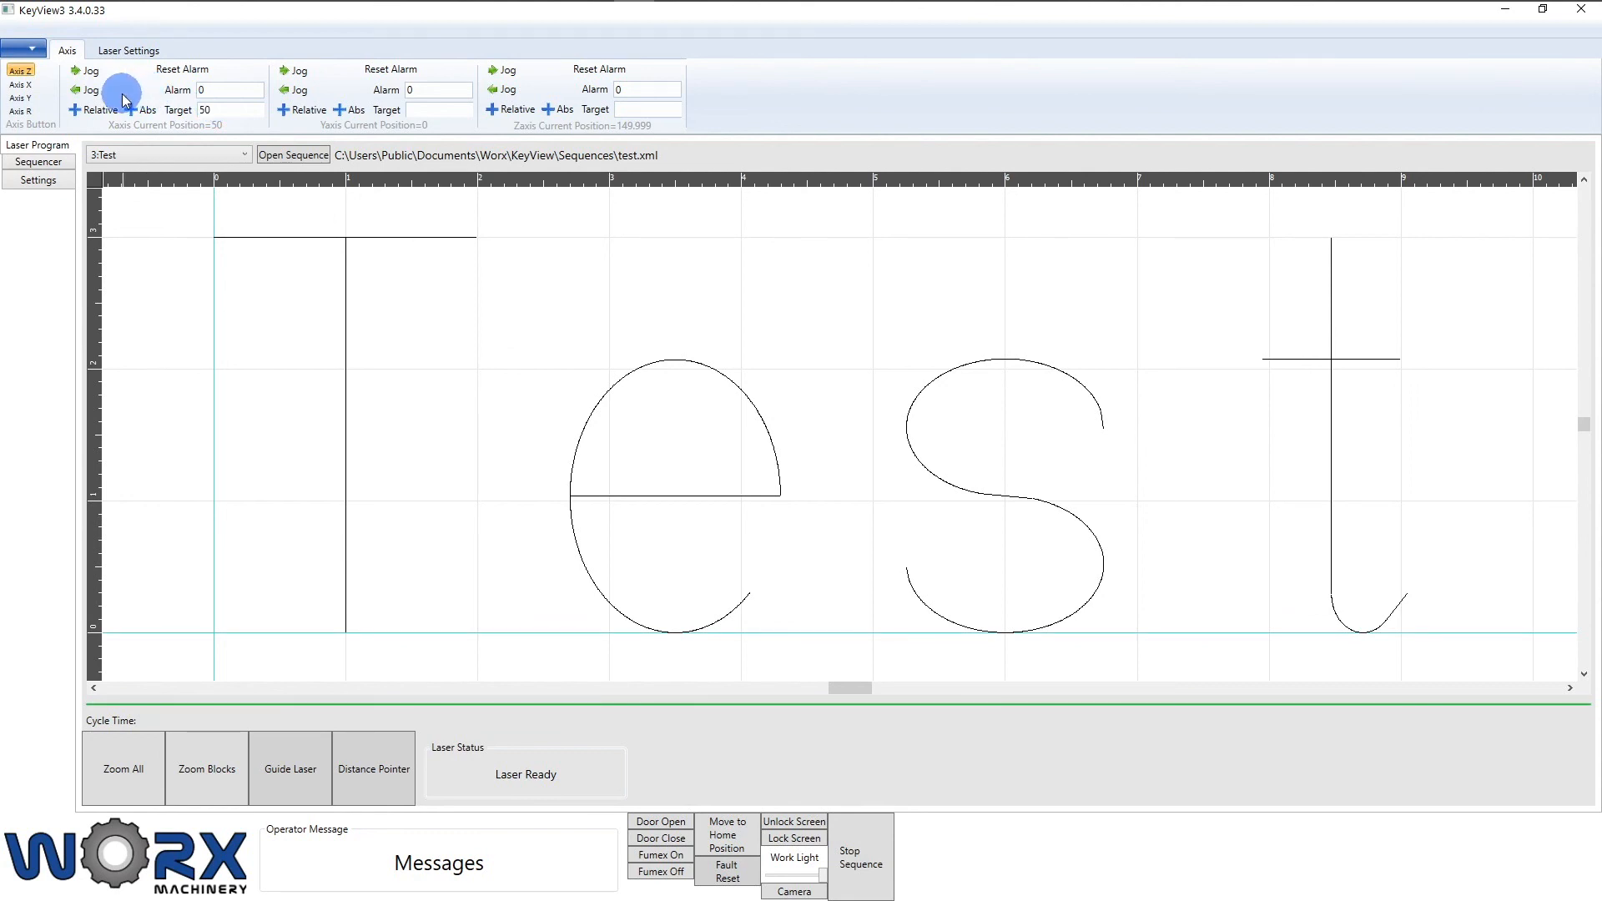
pyautogui.click(23, 73)
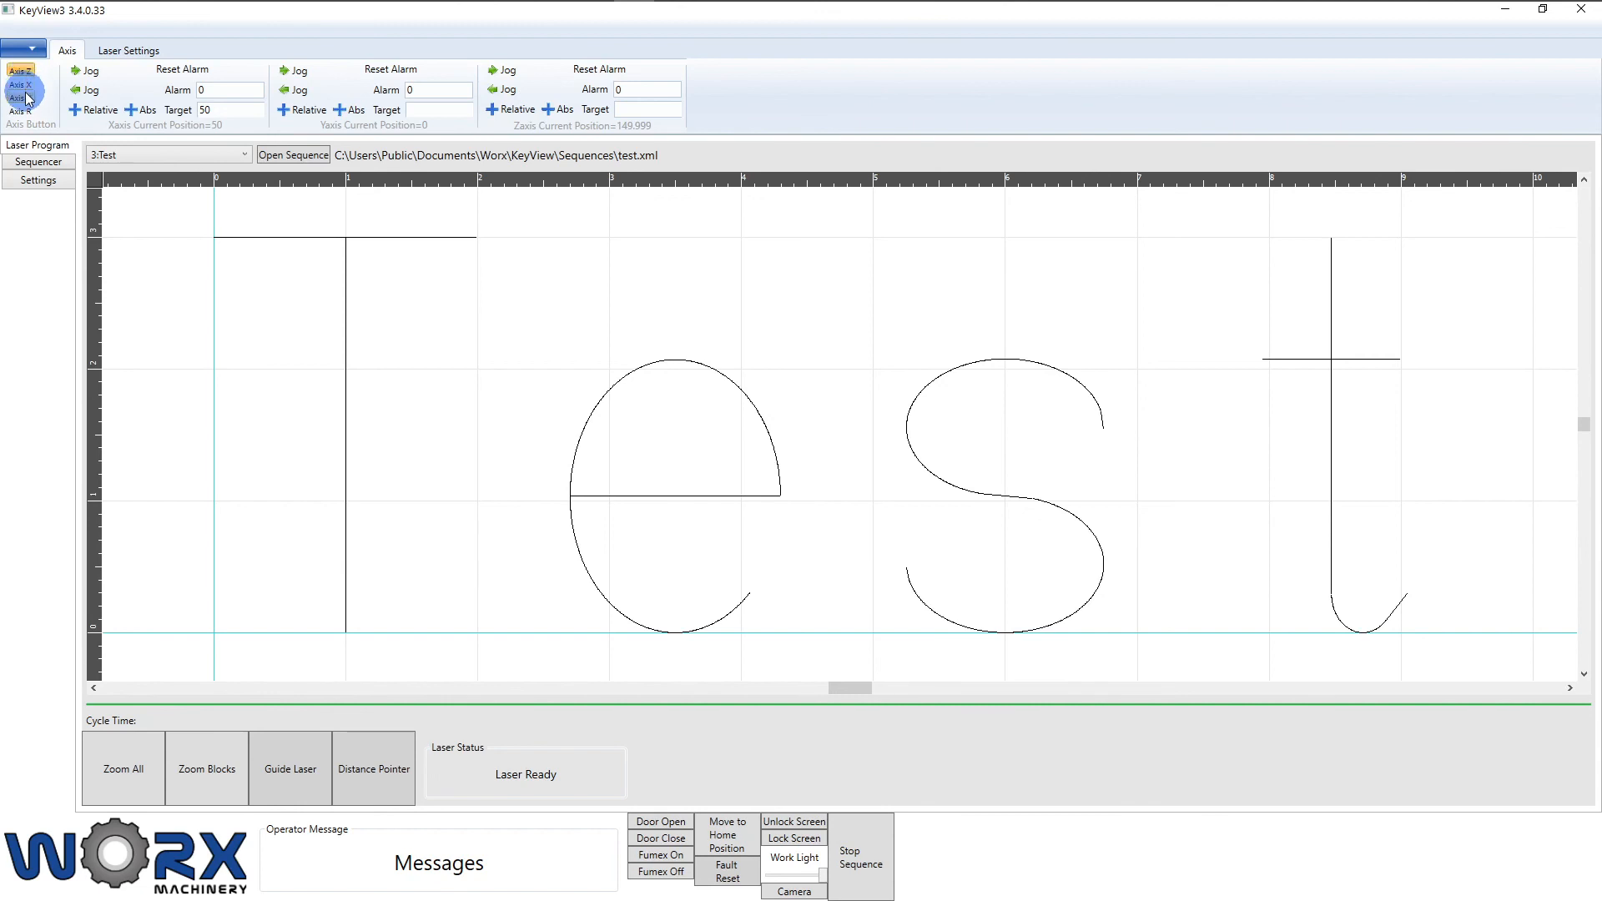
pyautogui.click(25, 111)
pyautogui.click(29, 76)
pyautogui.click(28, 74)
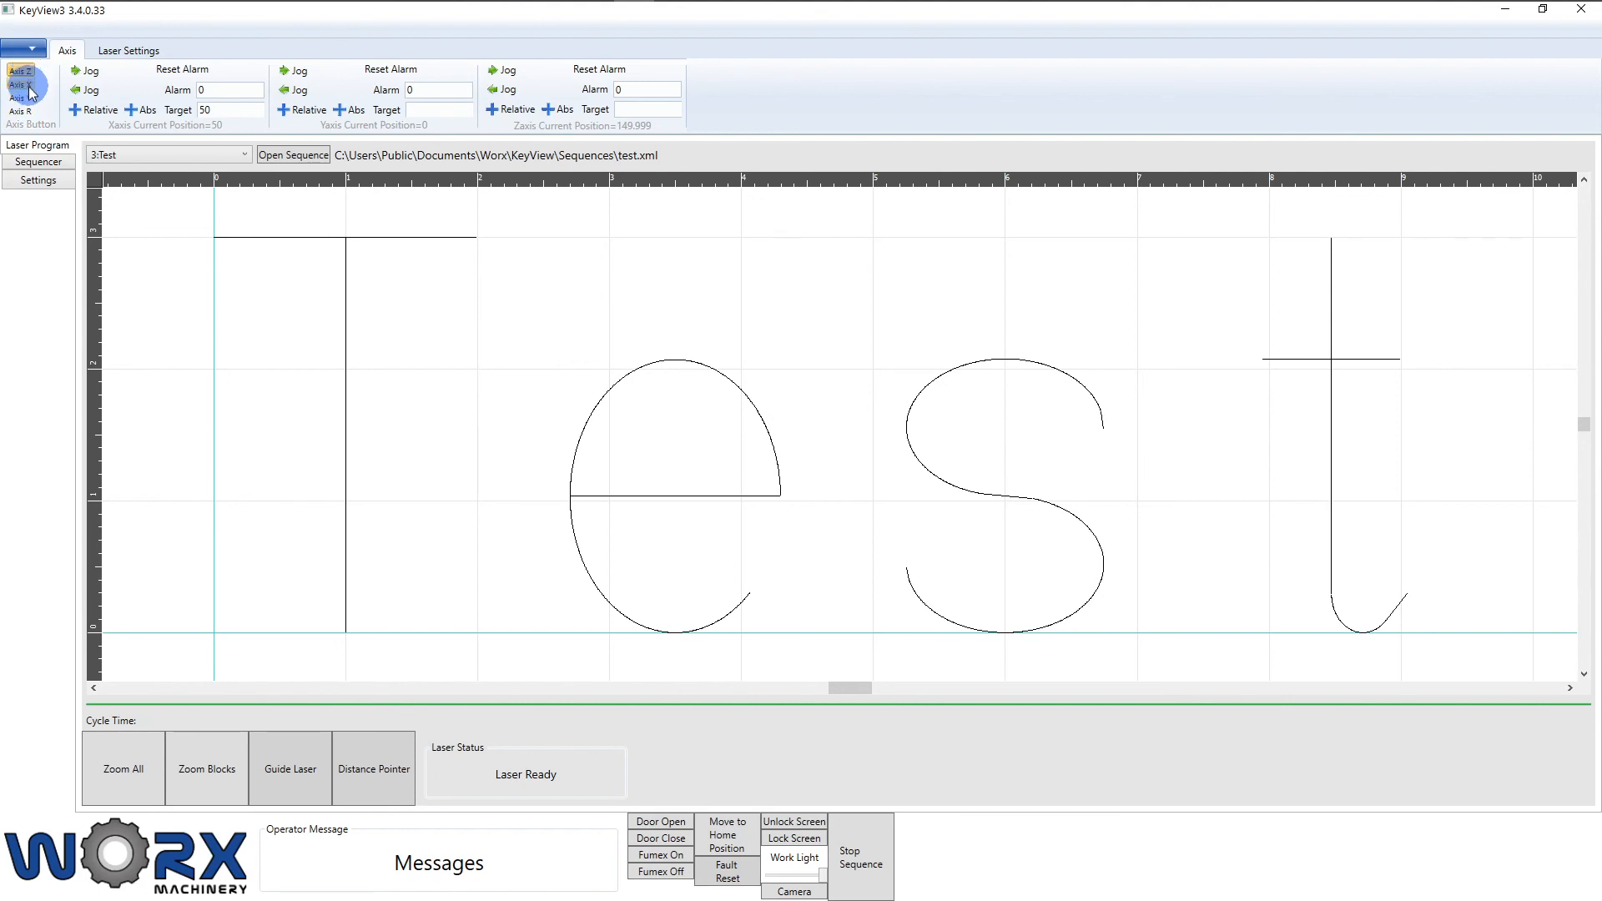
# Step: Save the sequence as test.xml, overwriting the existing file
pyautogui.click(65, 169)
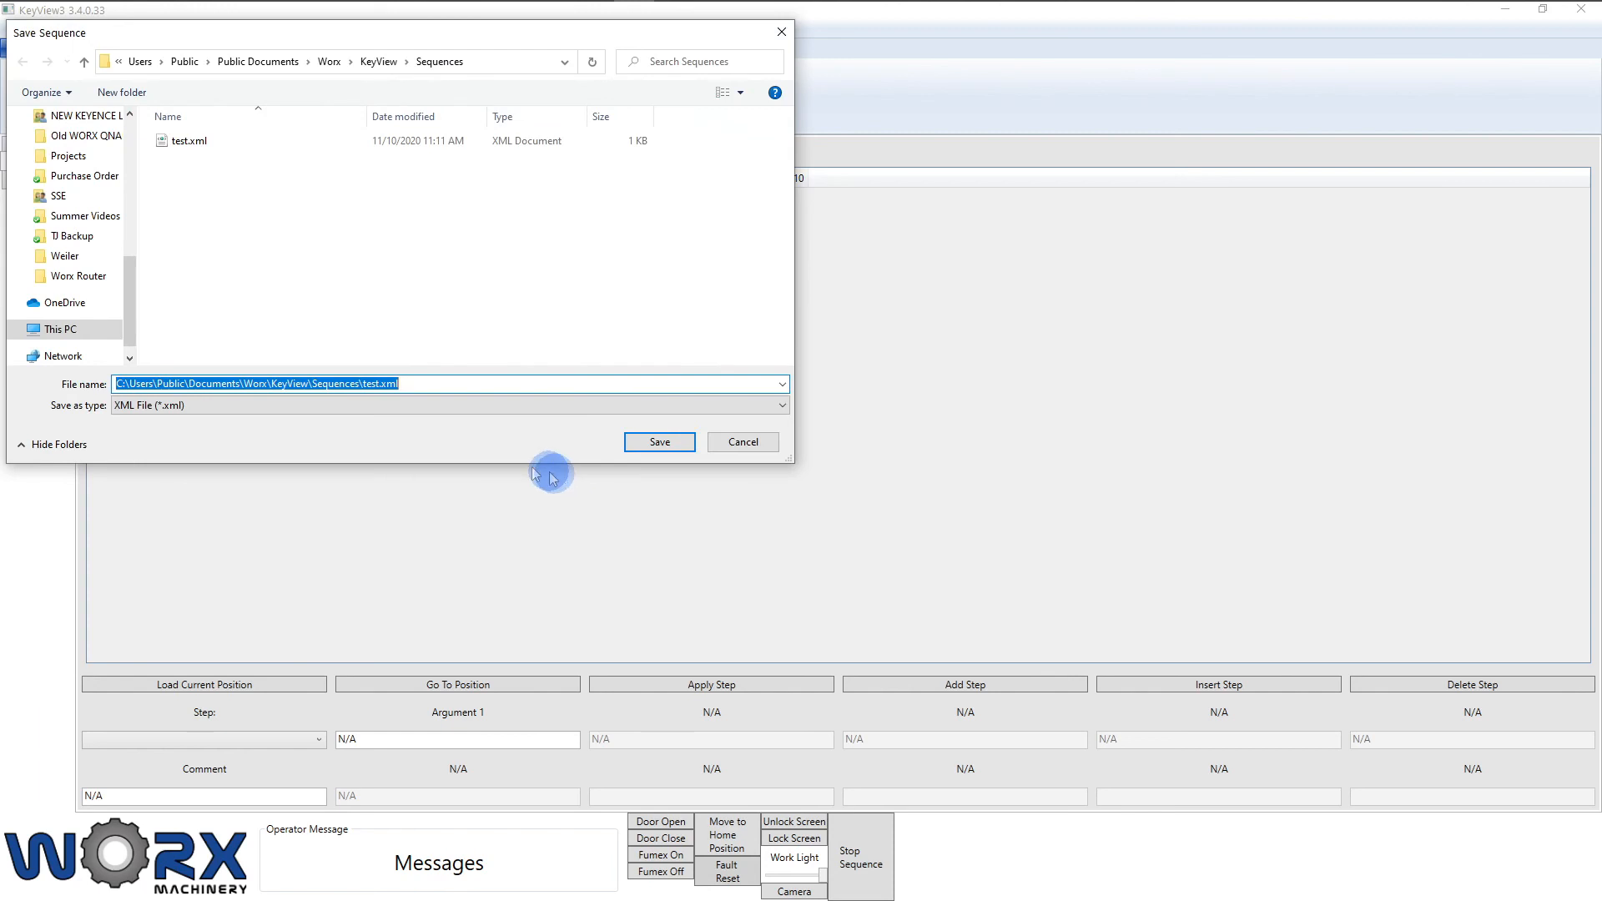
pyautogui.write('Test')
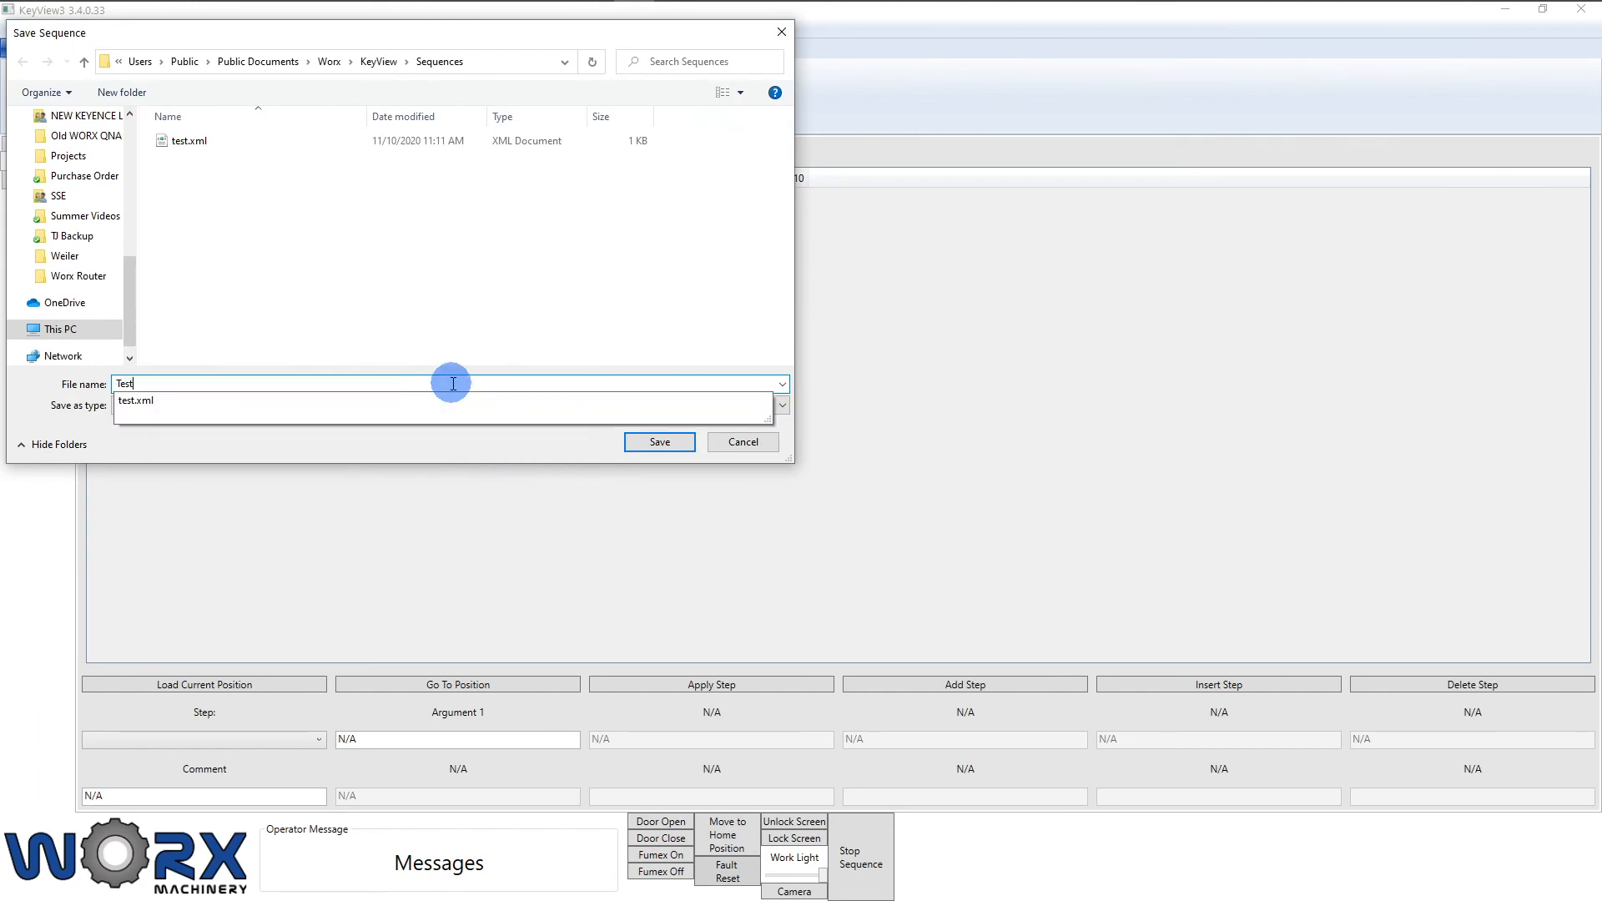
pyautogui.click(660, 442)
pyautogui.click(865, 523)
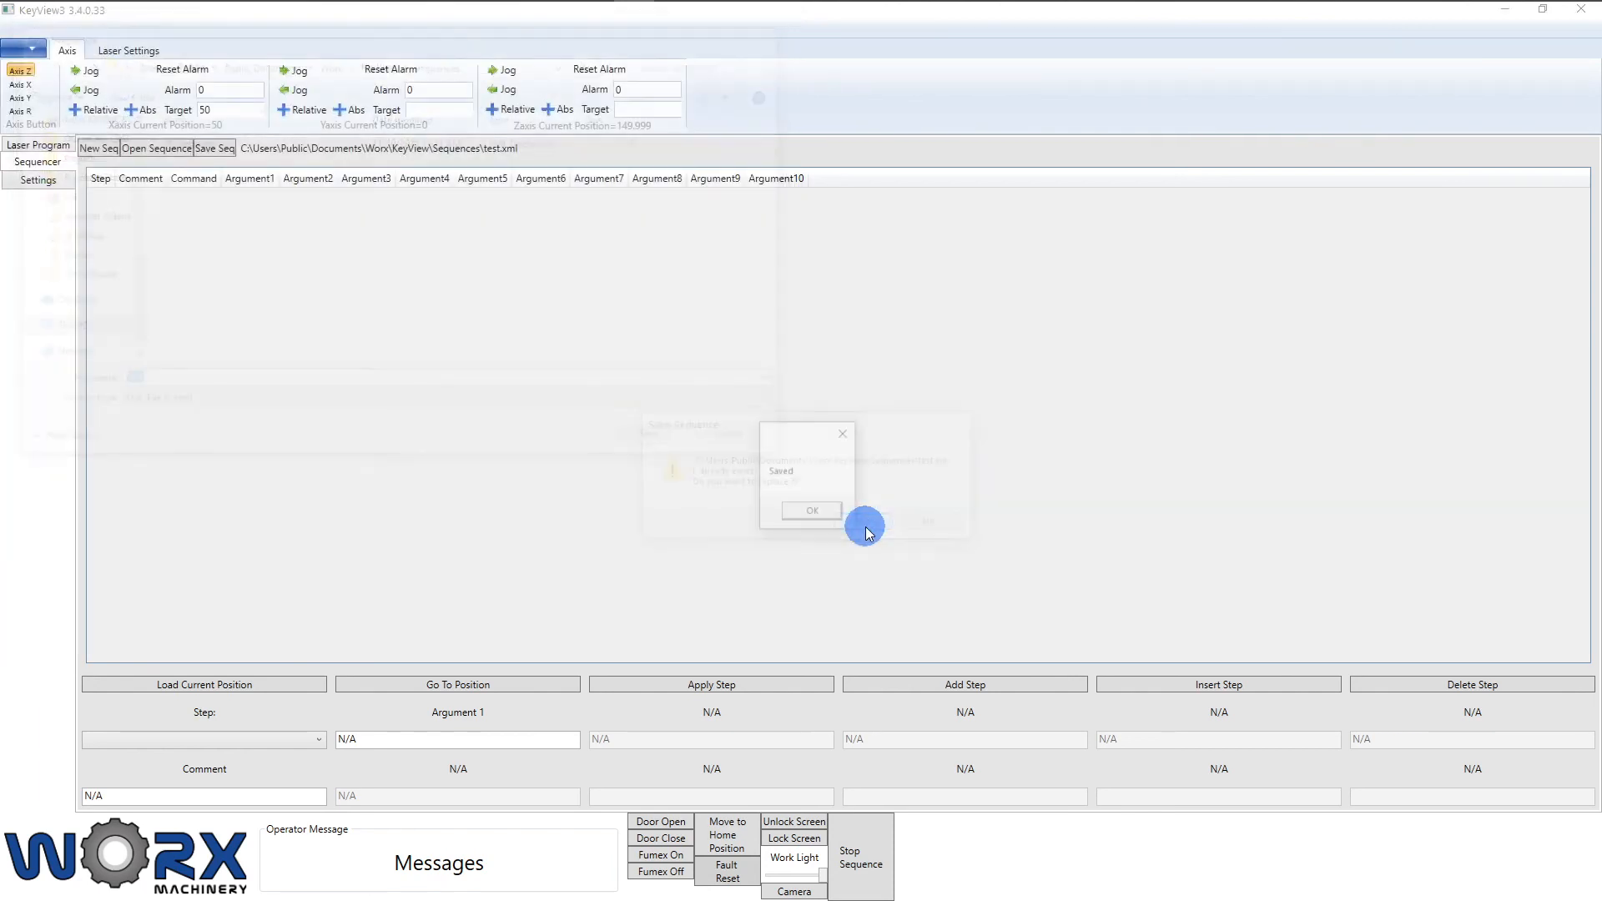
pyautogui.click(809, 514)
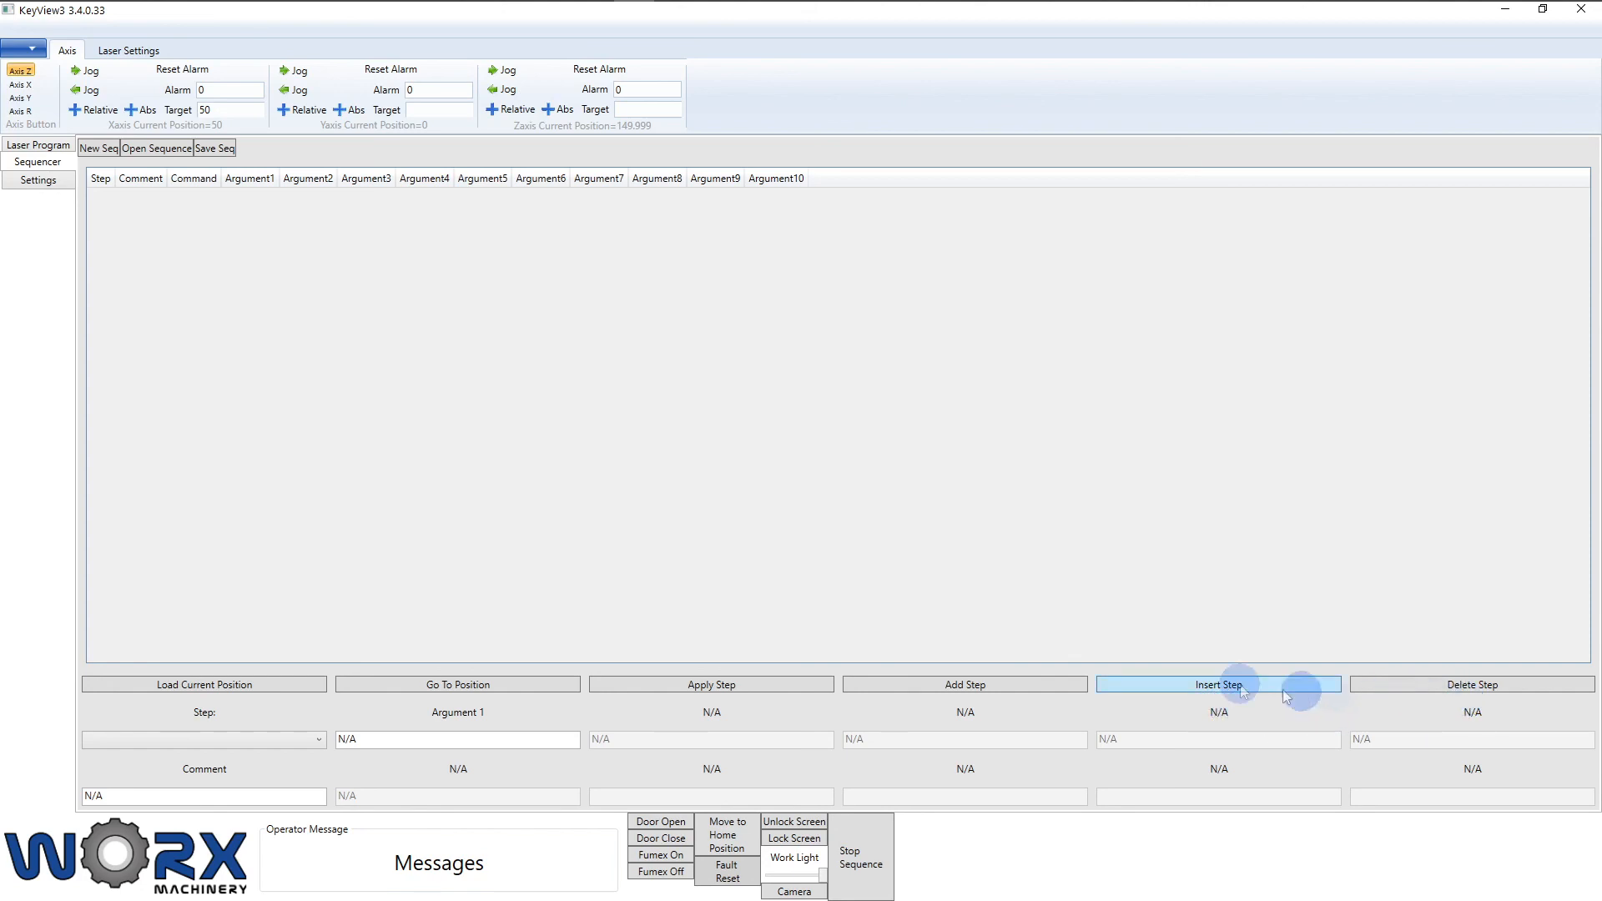
# Step: Add step 1 as a ChangeLaserProgram command with laser program 3
pyautogui.click(1006, 693)
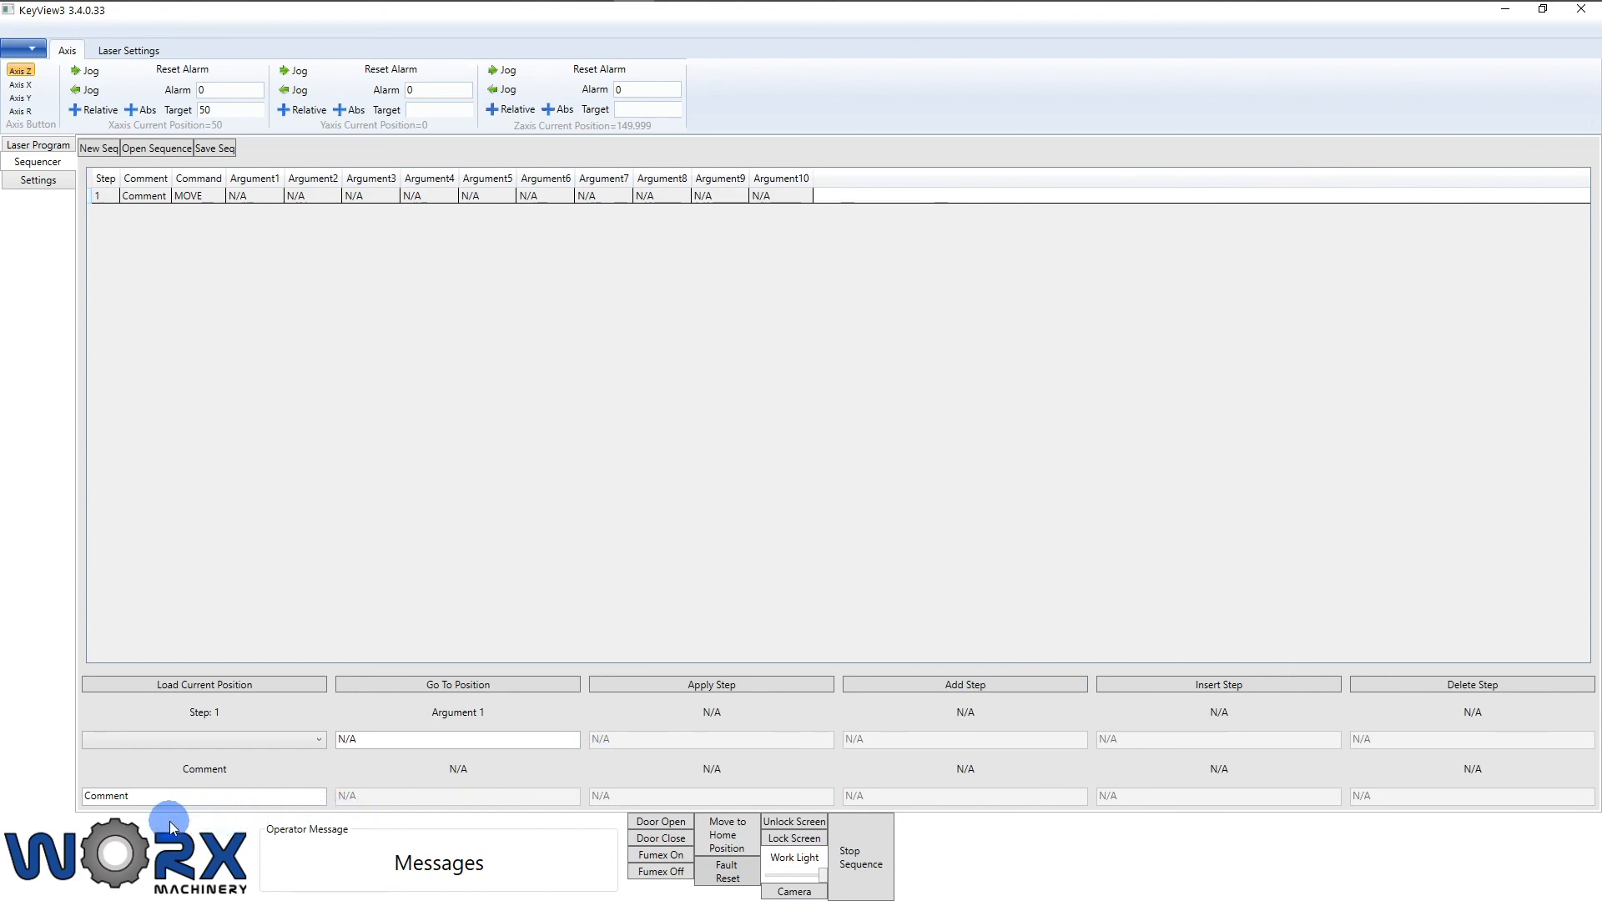
pyautogui.click(317, 740)
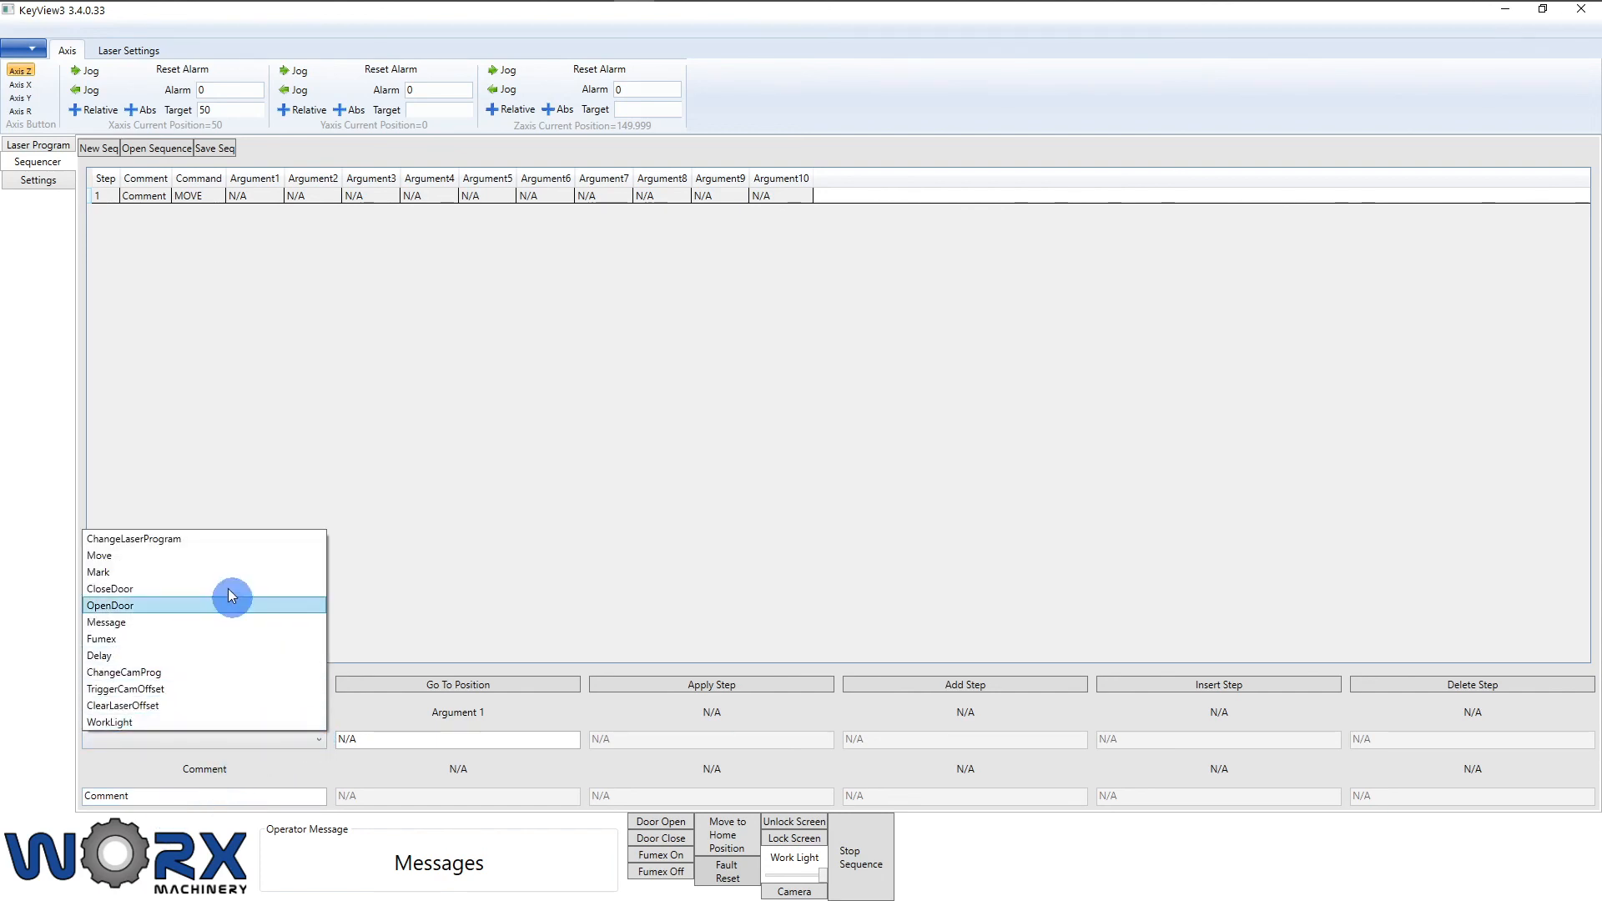
pyautogui.click(199, 539)
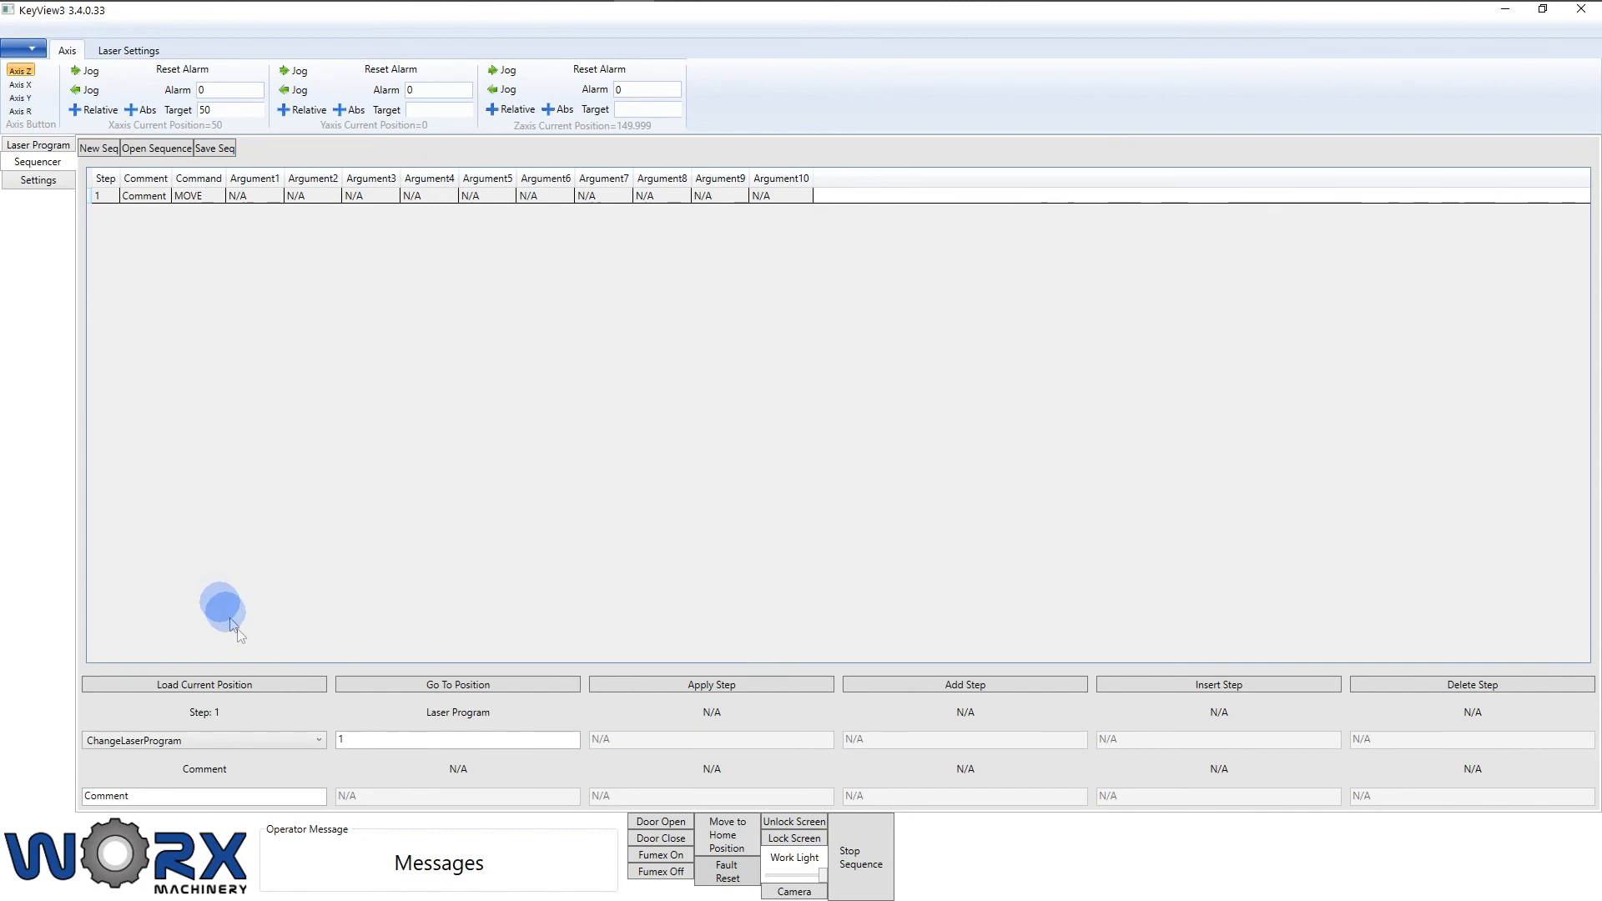
pyautogui.click(375, 740)
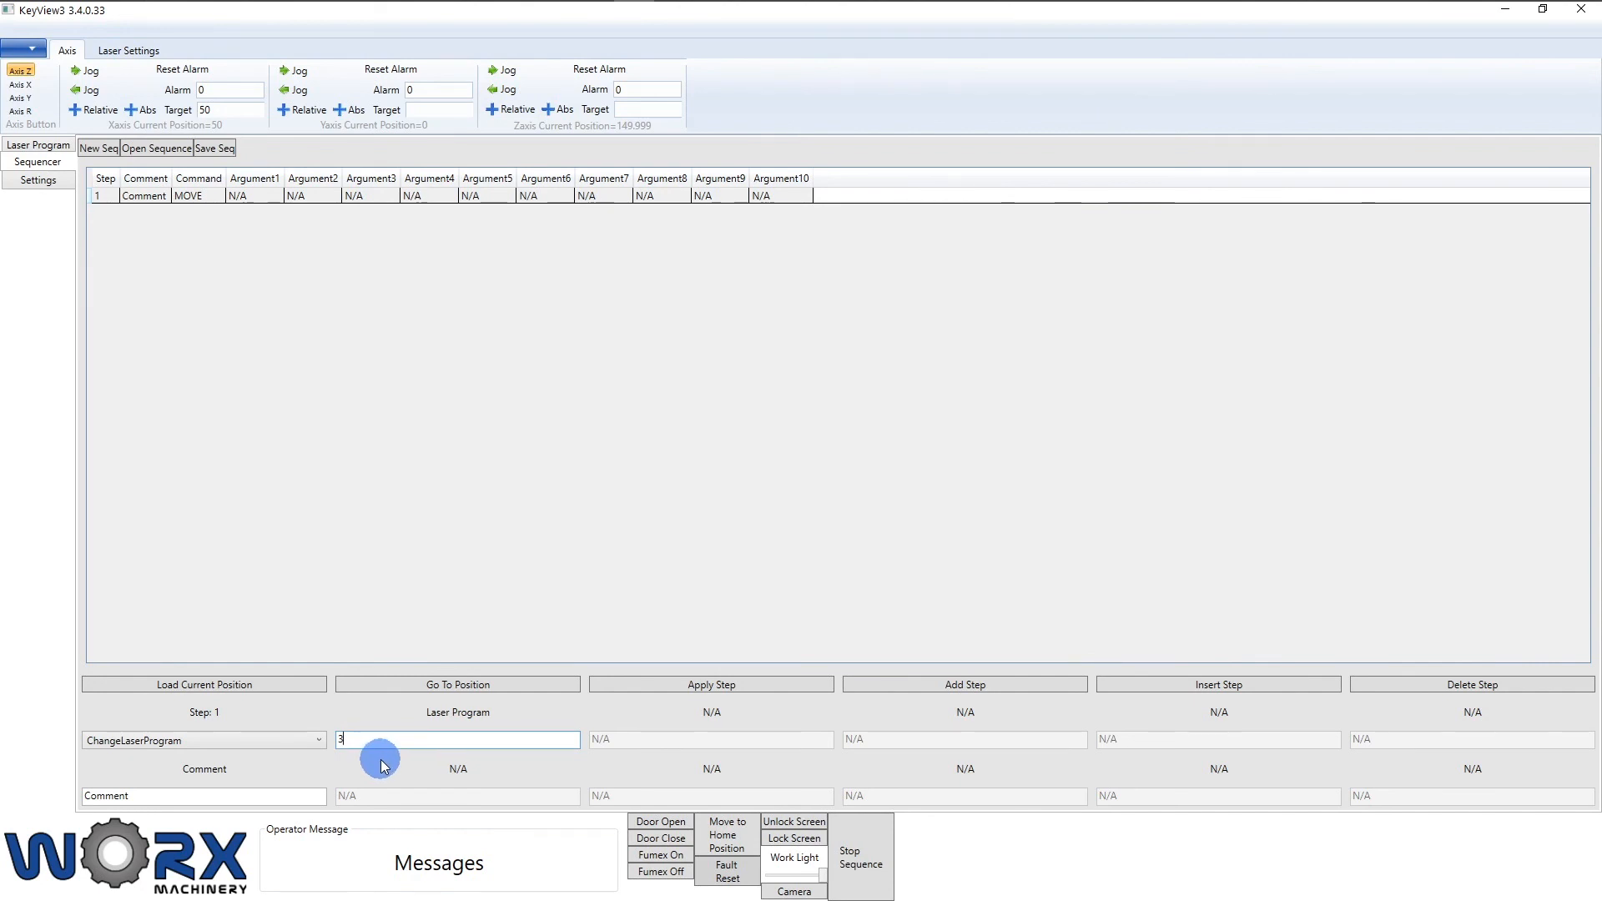
pyautogui.click(655, 689)
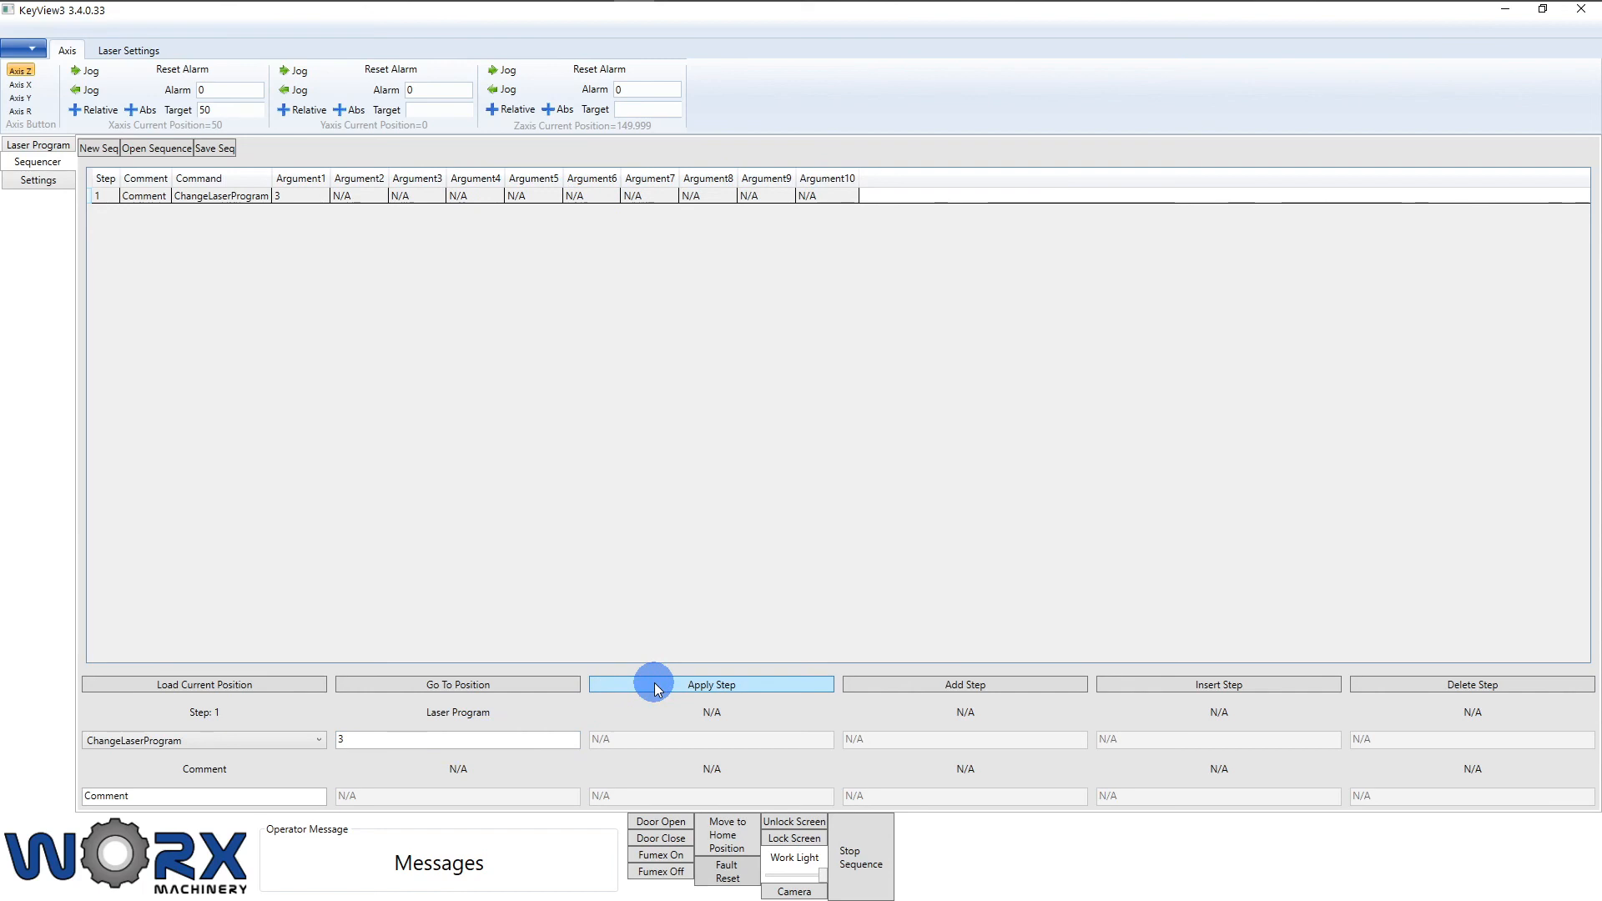
# Step: Add step 2 as a Move filled from current position X 50, Y 0, Z 149.999, R 0
pyautogui.click(898, 691)
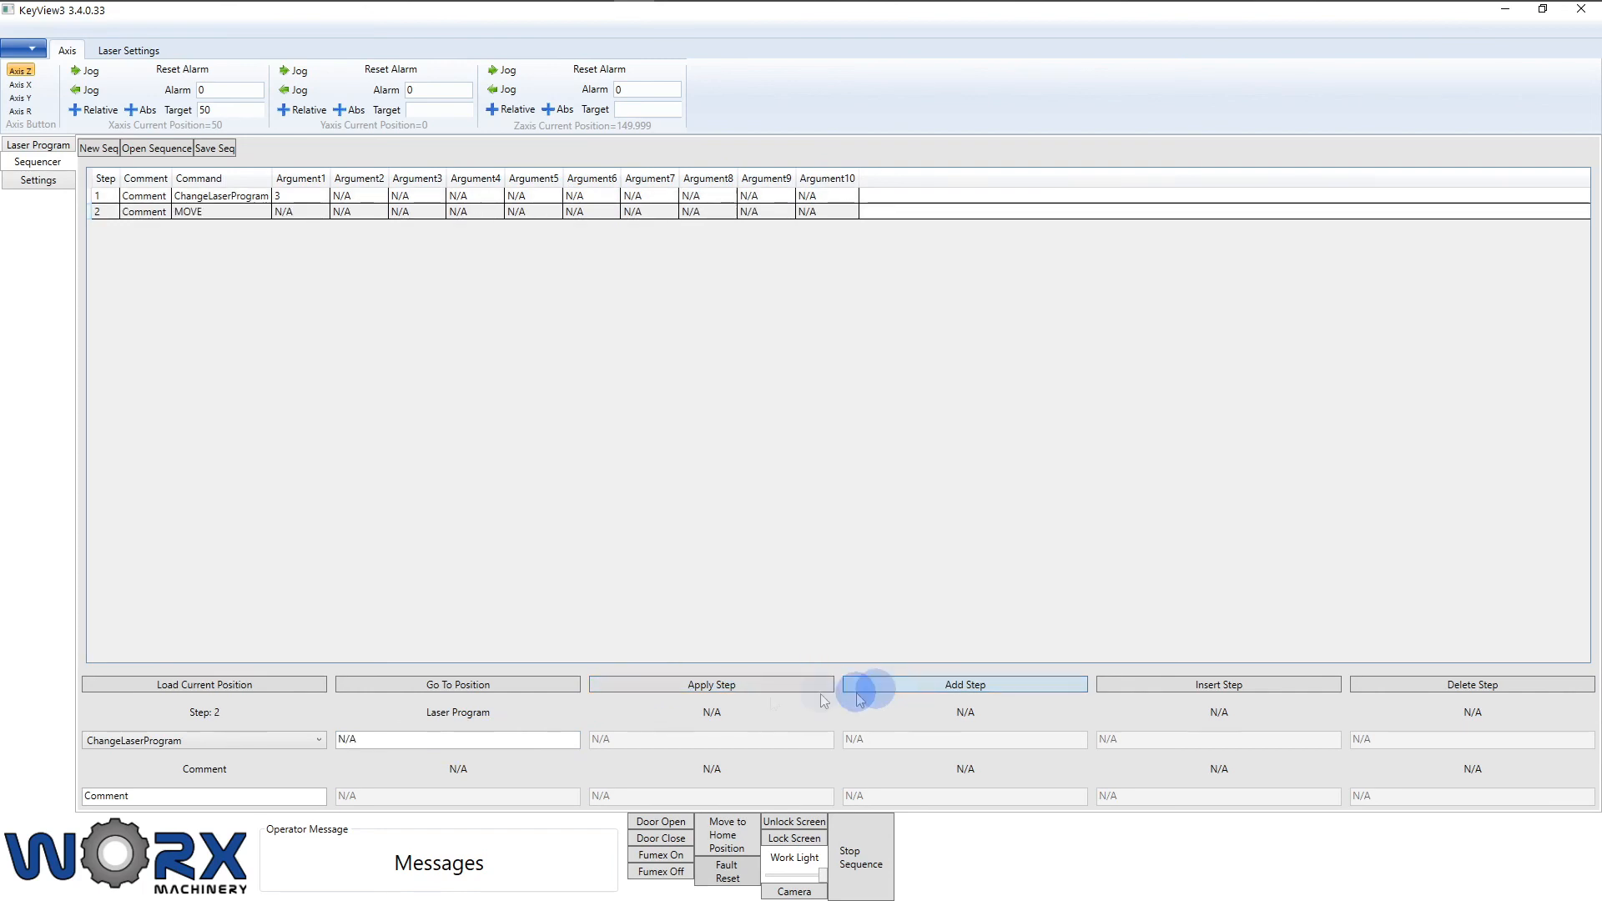
pyautogui.click(280, 739)
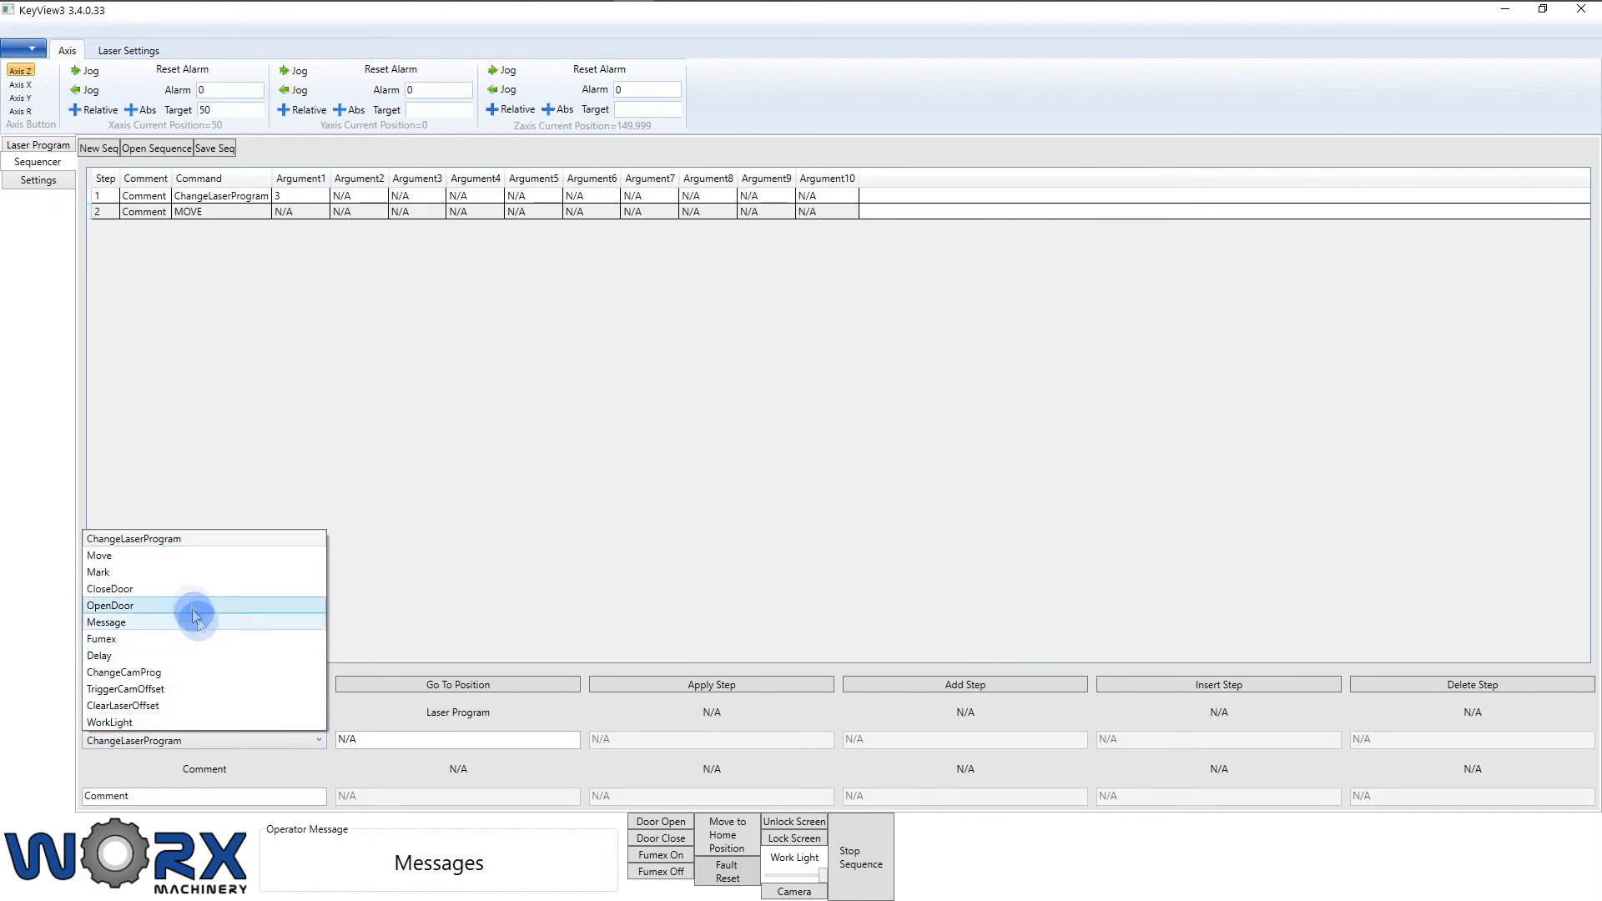
pyautogui.click(172, 553)
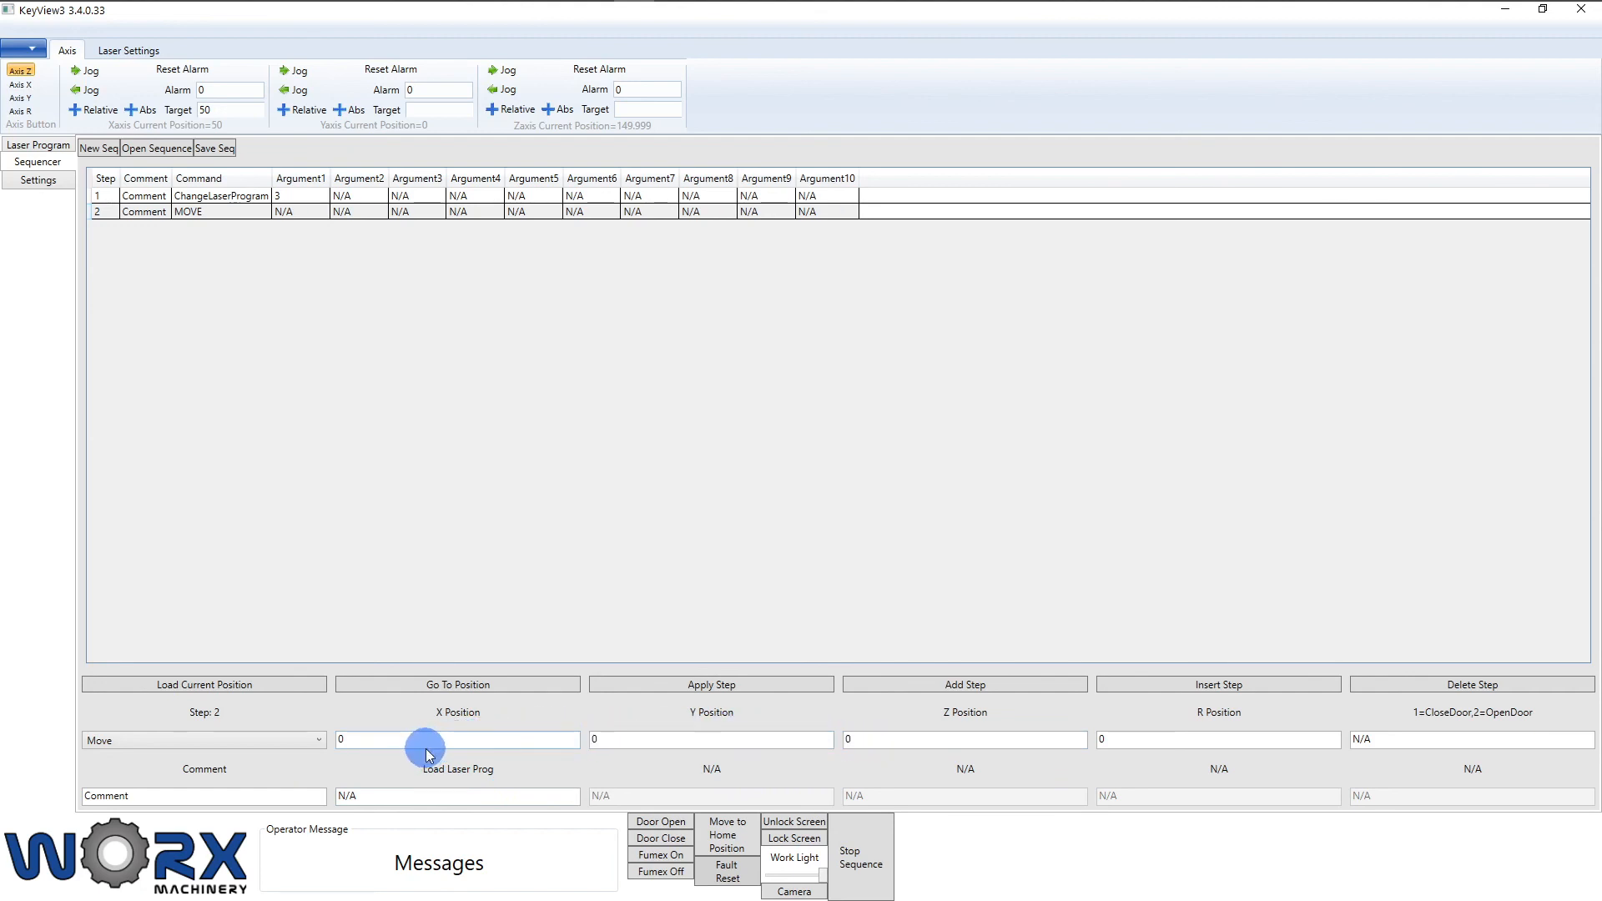
pyautogui.click(1122, 739)
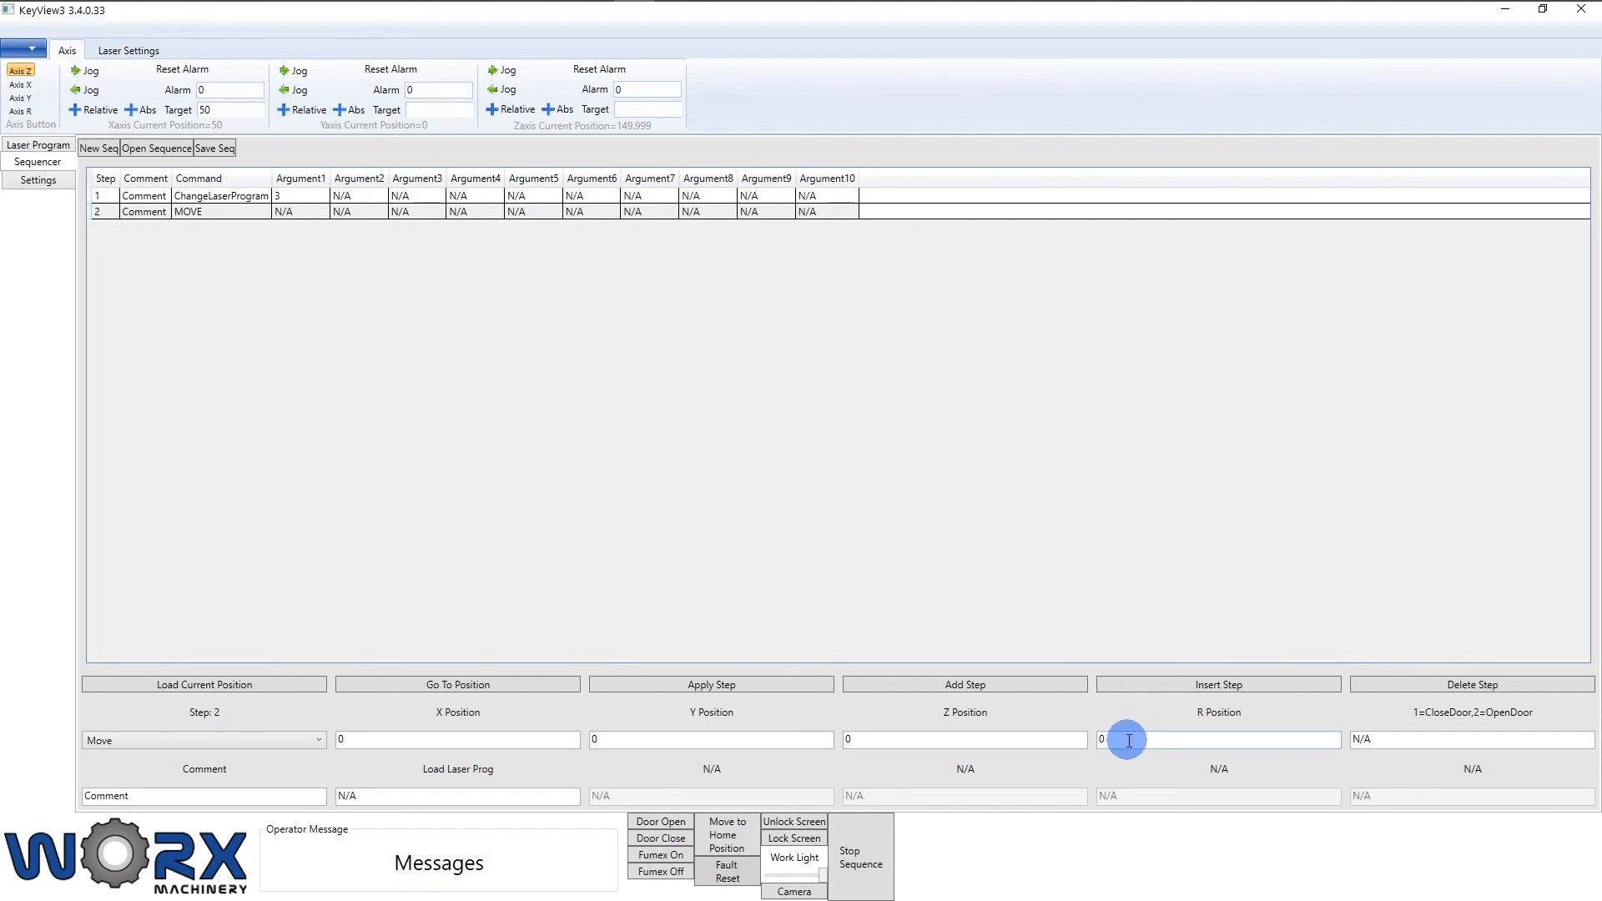
pyautogui.moveTo(1129, 741); pyautogui.dragTo(1111, 741)
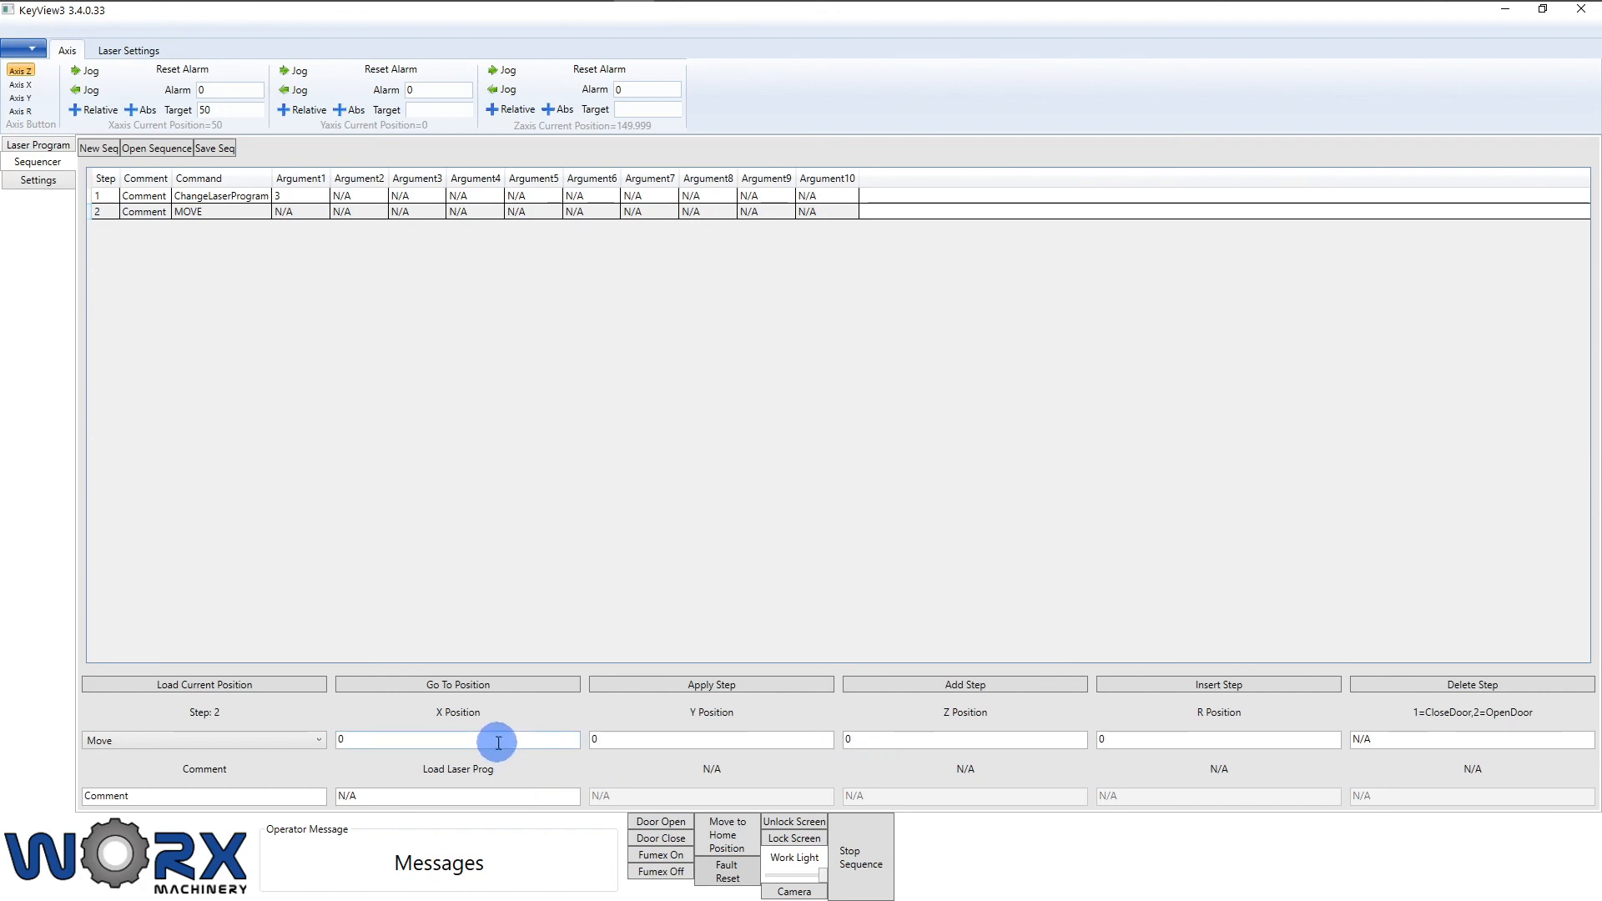
pyautogui.click(269, 689)
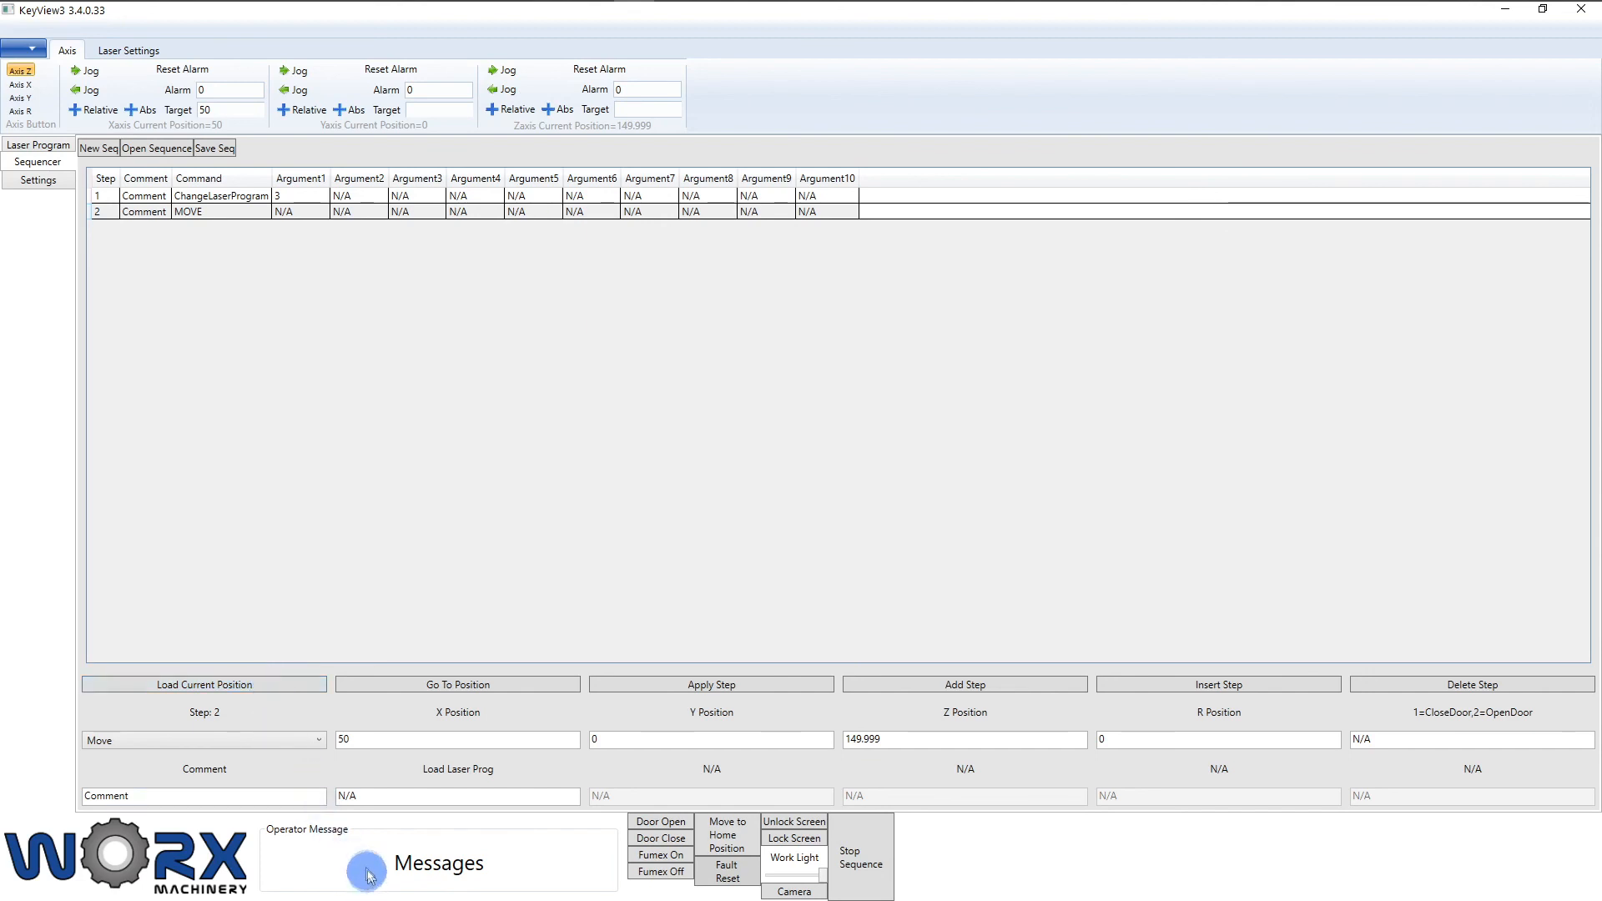
# Step: Change step 2's X, Y and Z positions to 100 each, leaving R at 0
pyautogui.click(402, 740)
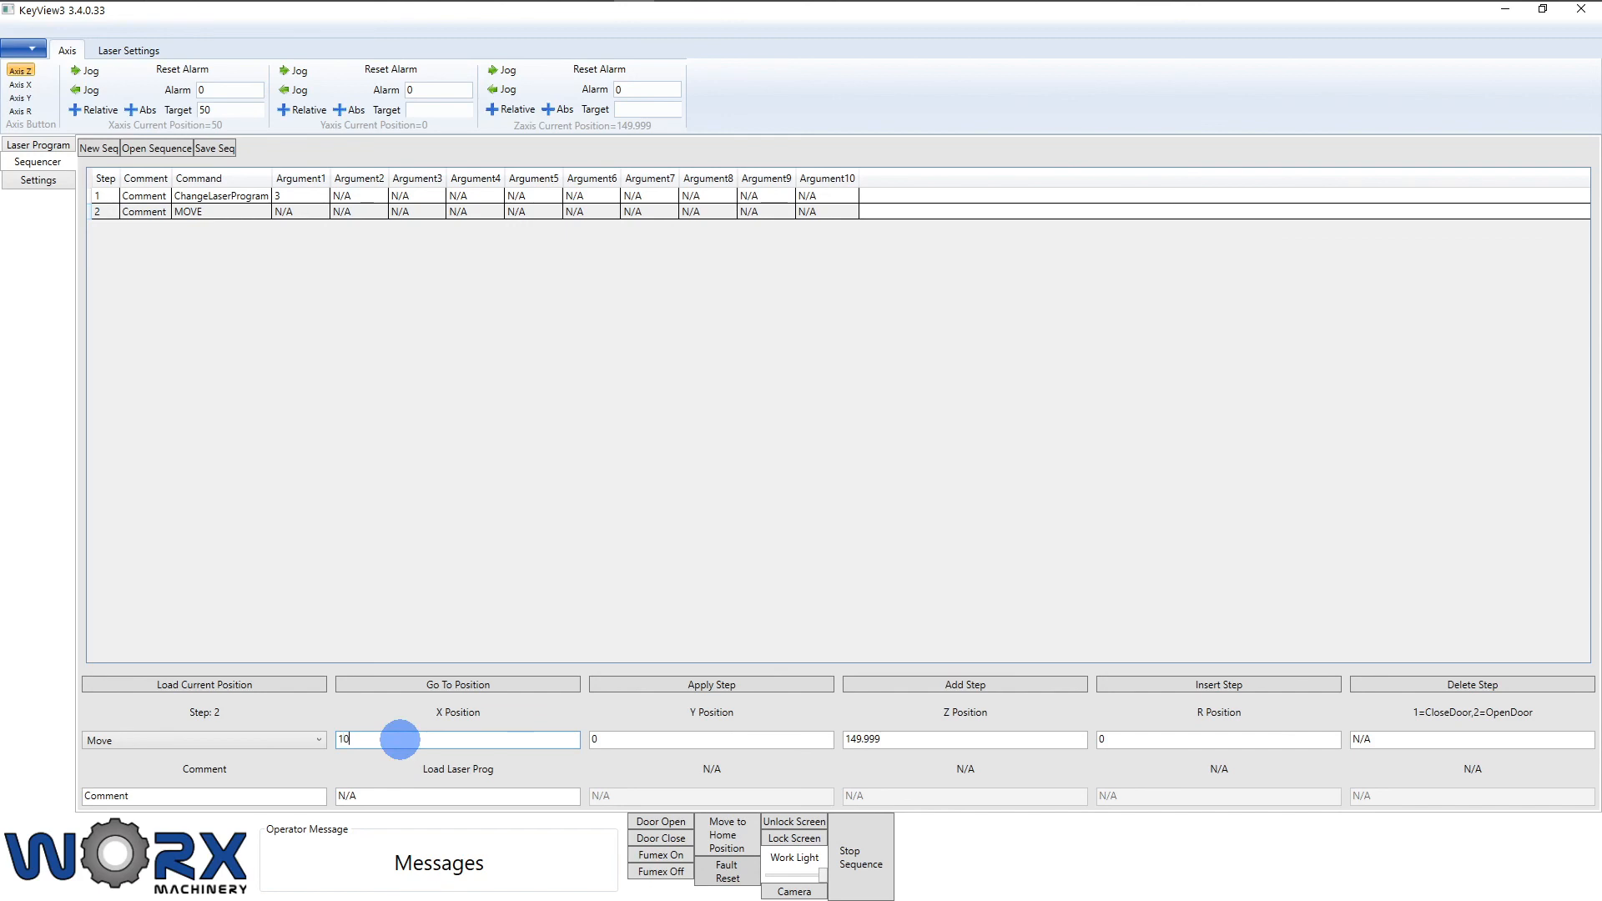
pyautogui.doubleClick(618, 739)
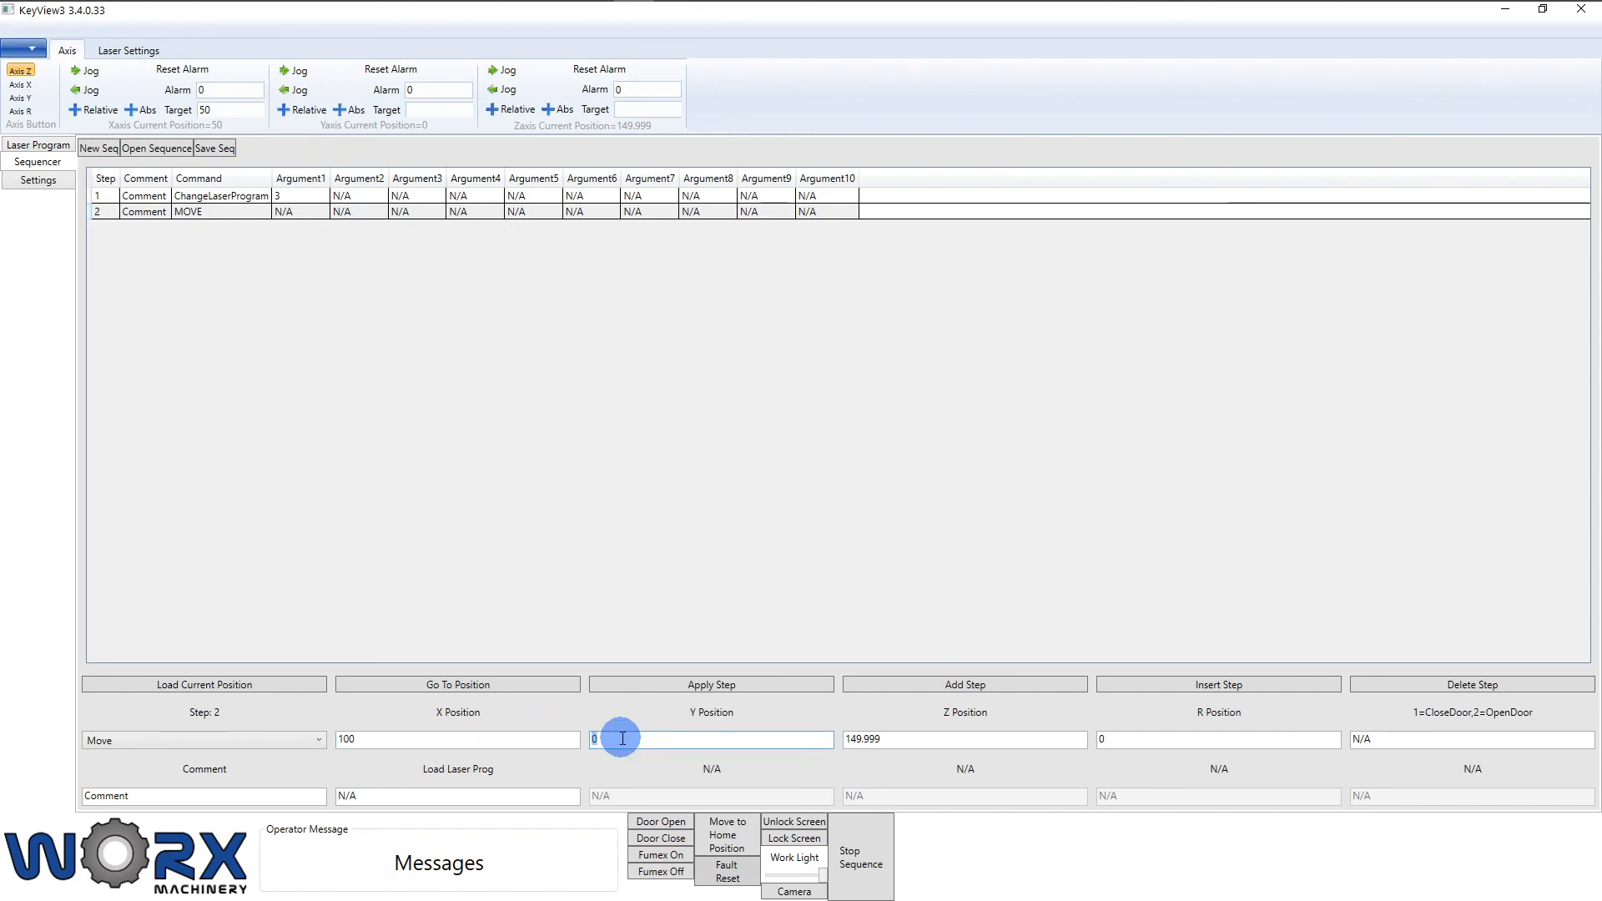
pyautogui.click(893, 739)
pyautogui.moveTo(893, 739); pyautogui.dragTo(797, 737)
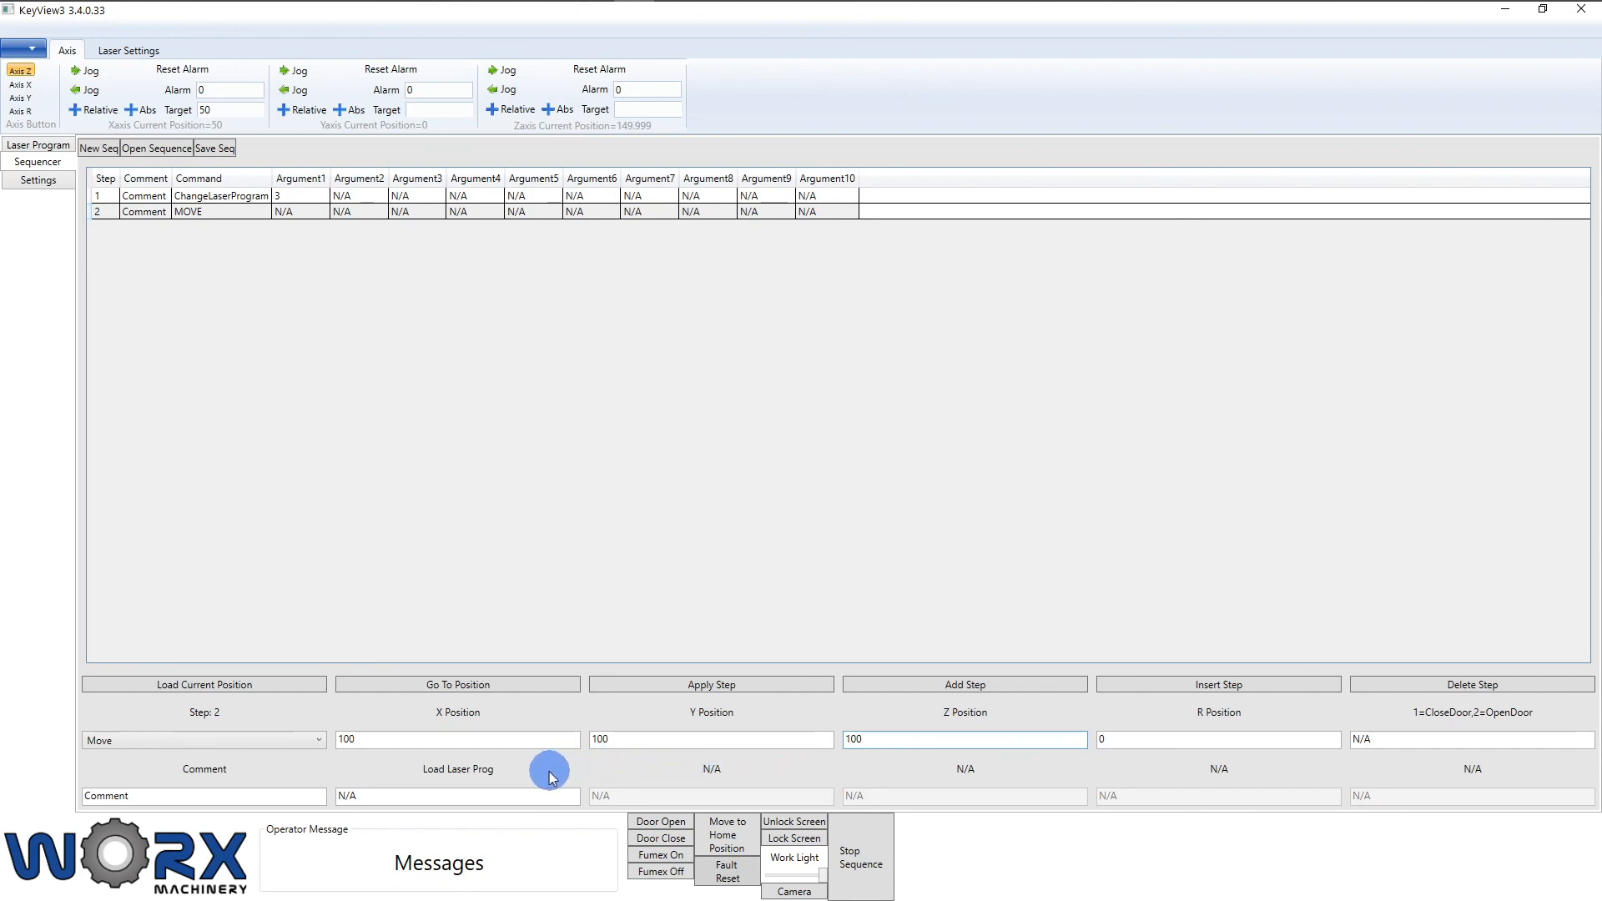
# Step: Apply the 100, 100, 100, 0 Move to step 2 and drive the axes there
pyautogui.click(757, 690)
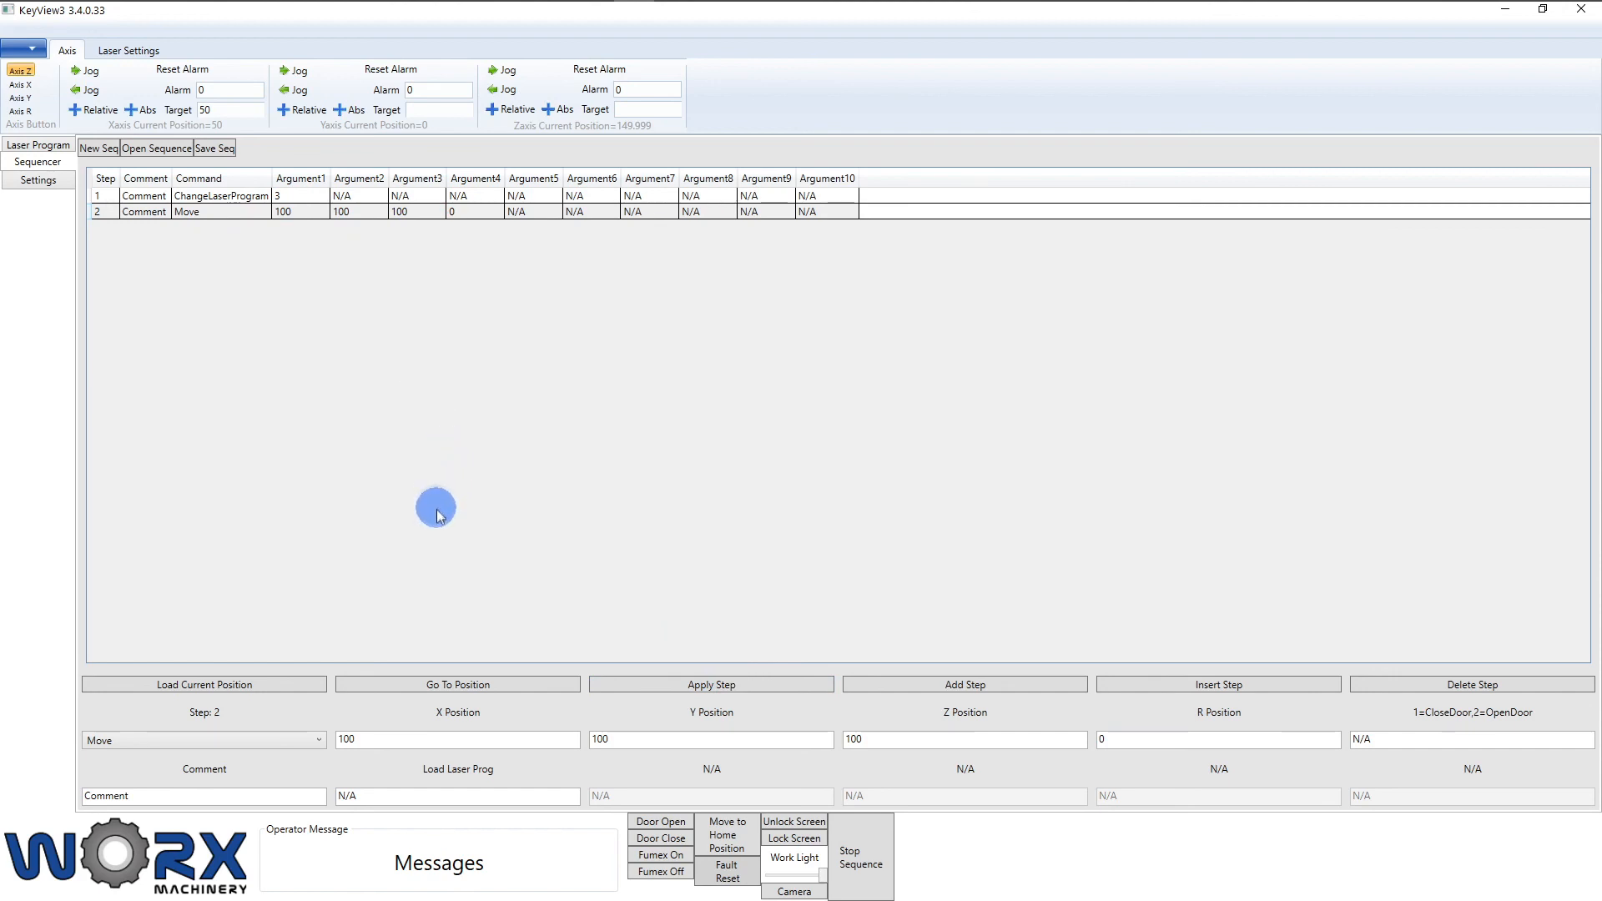
pyautogui.click(423, 685)
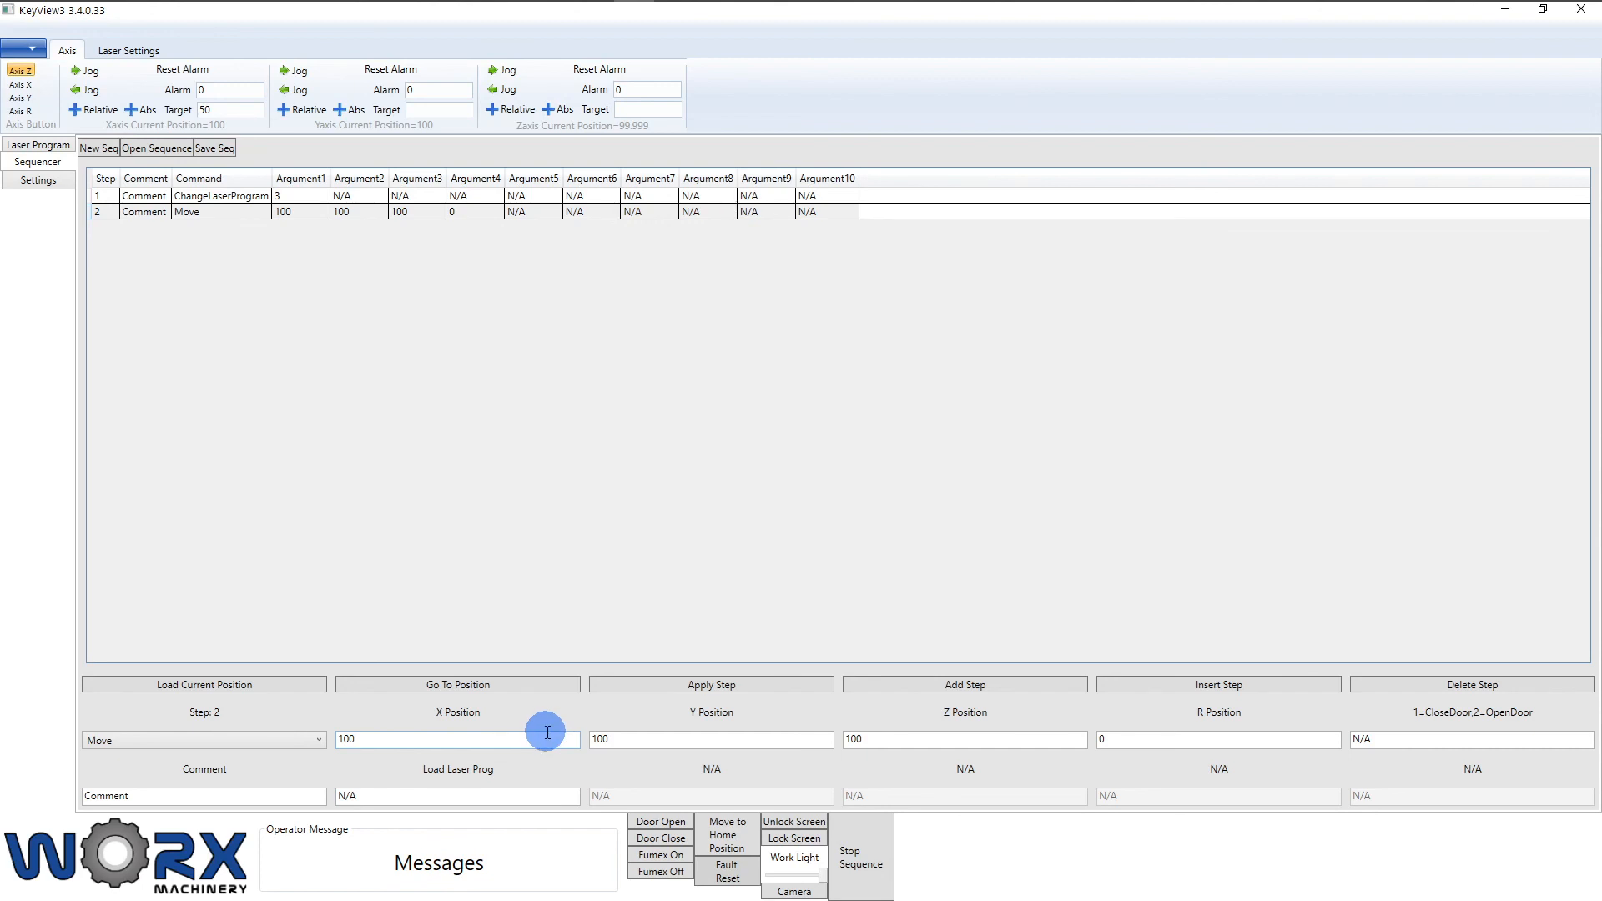
# Step: Add step 3 as a Mark command
pyautogui.click(1016, 686)
pyautogui.click(202, 741)
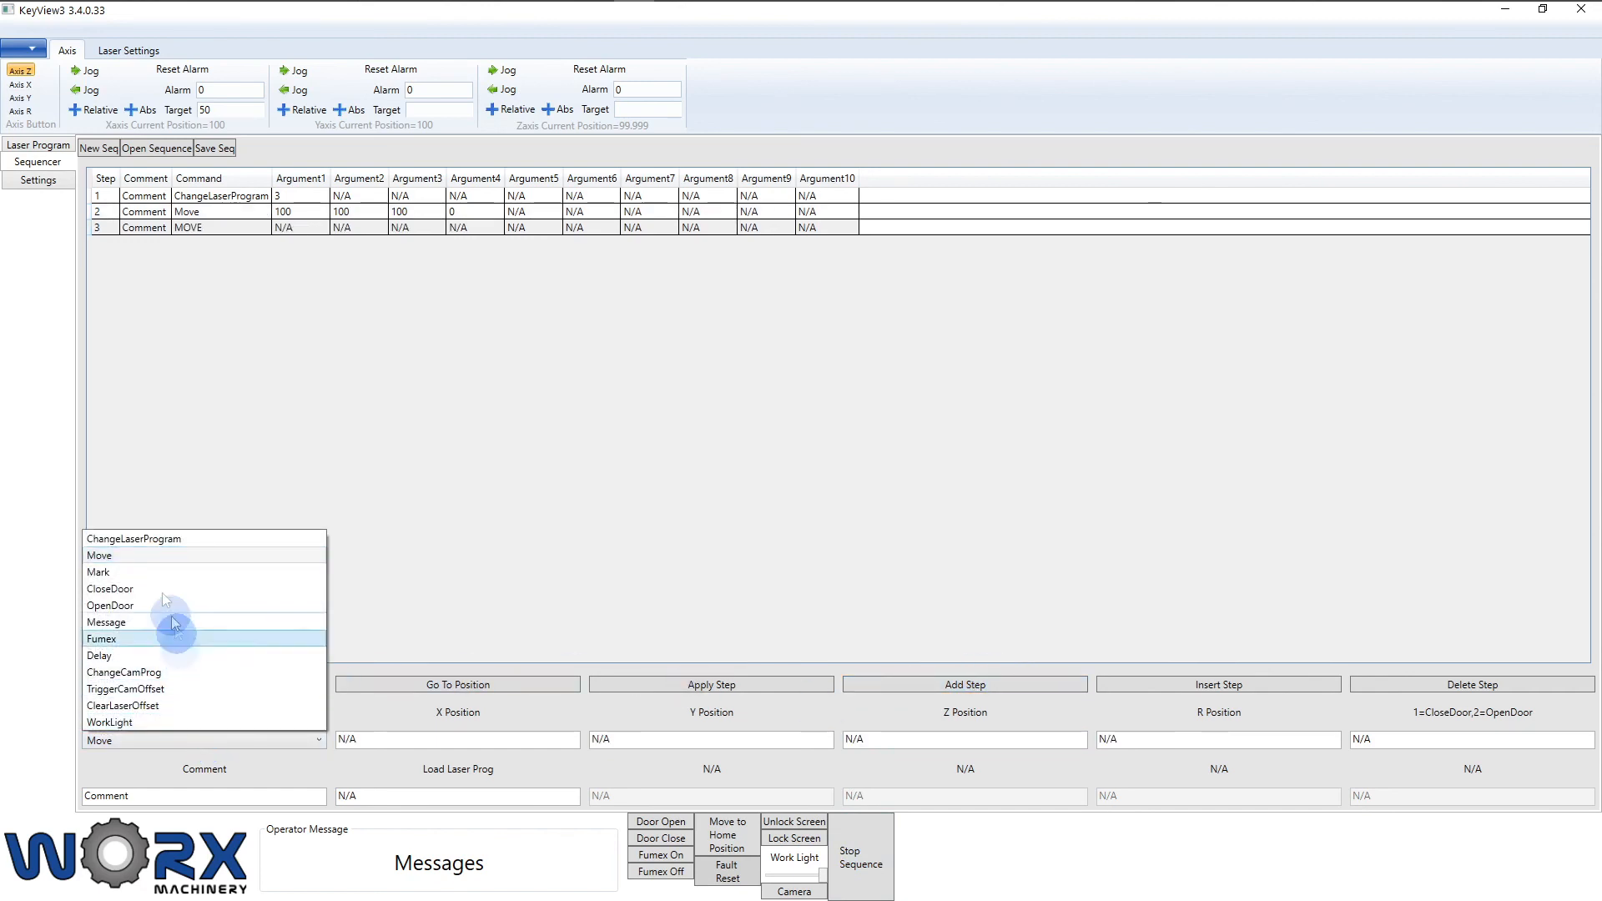
pyautogui.click(155, 572)
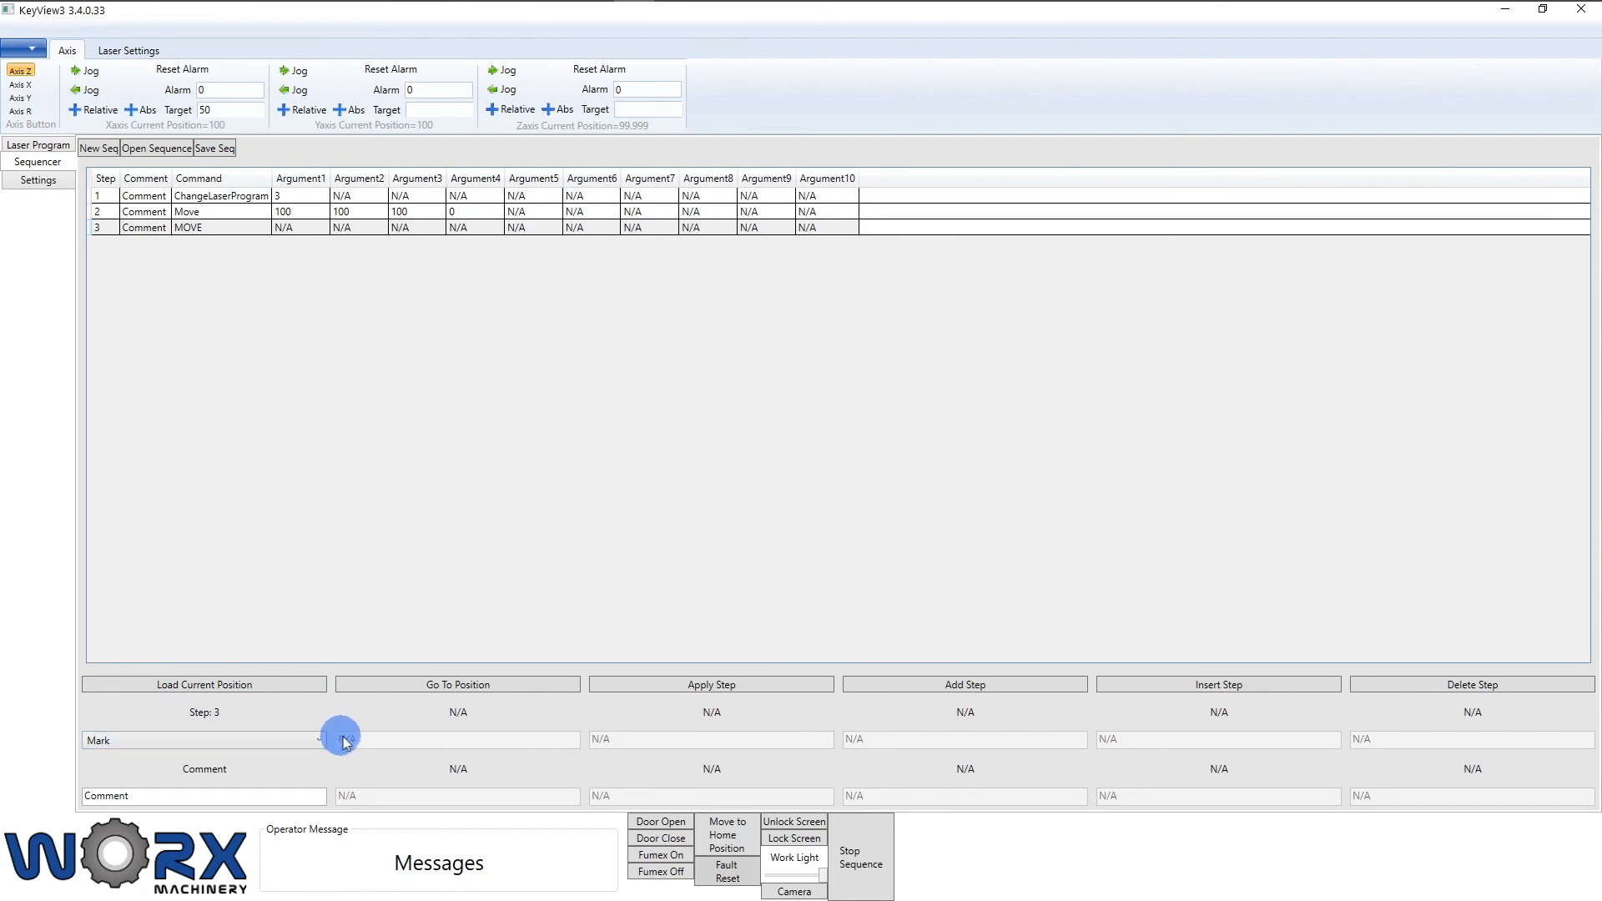
pyautogui.click(775, 691)
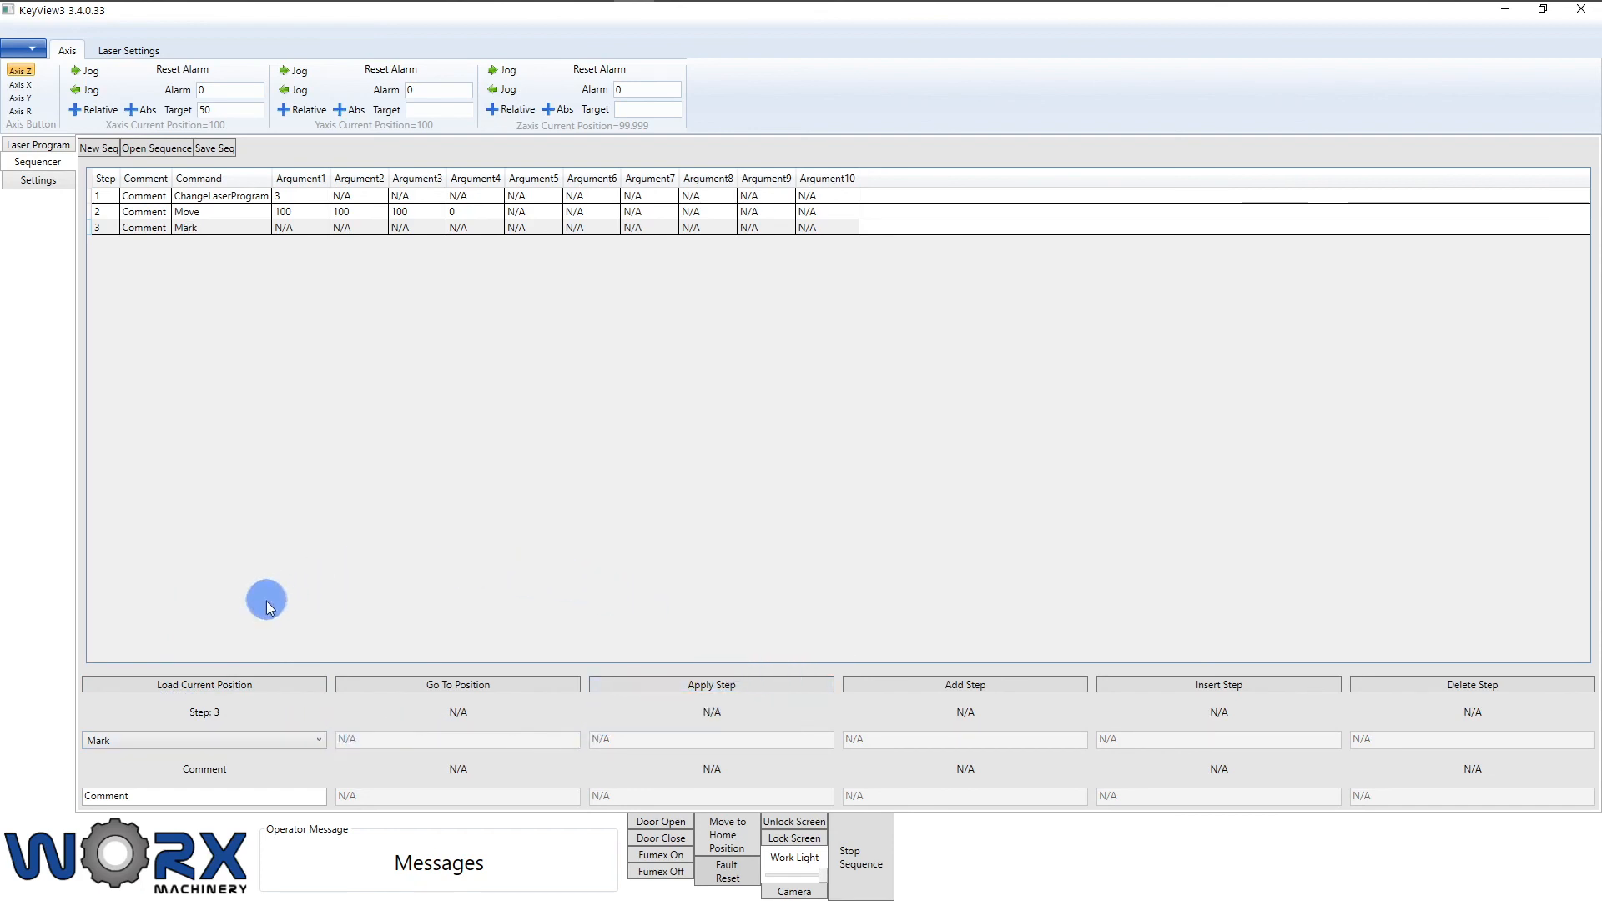
# Step: Add step 4 as a CloseDoor command
pyautogui.click(1032, 691)
pyautogui.click(268, 740)
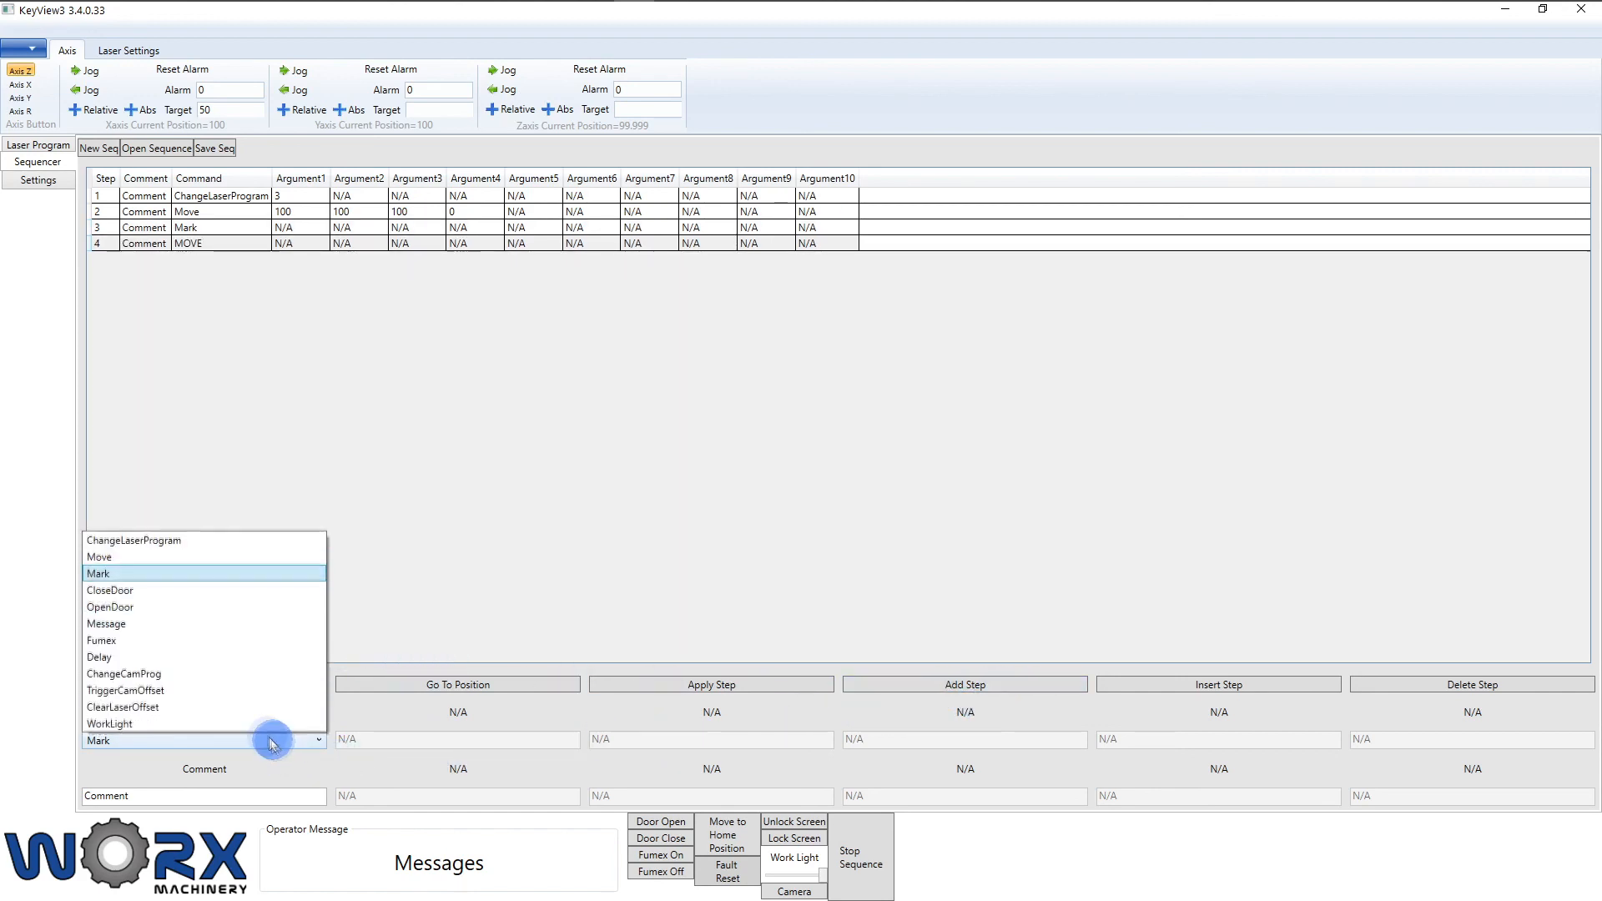
pyautogui.click(186, 594)
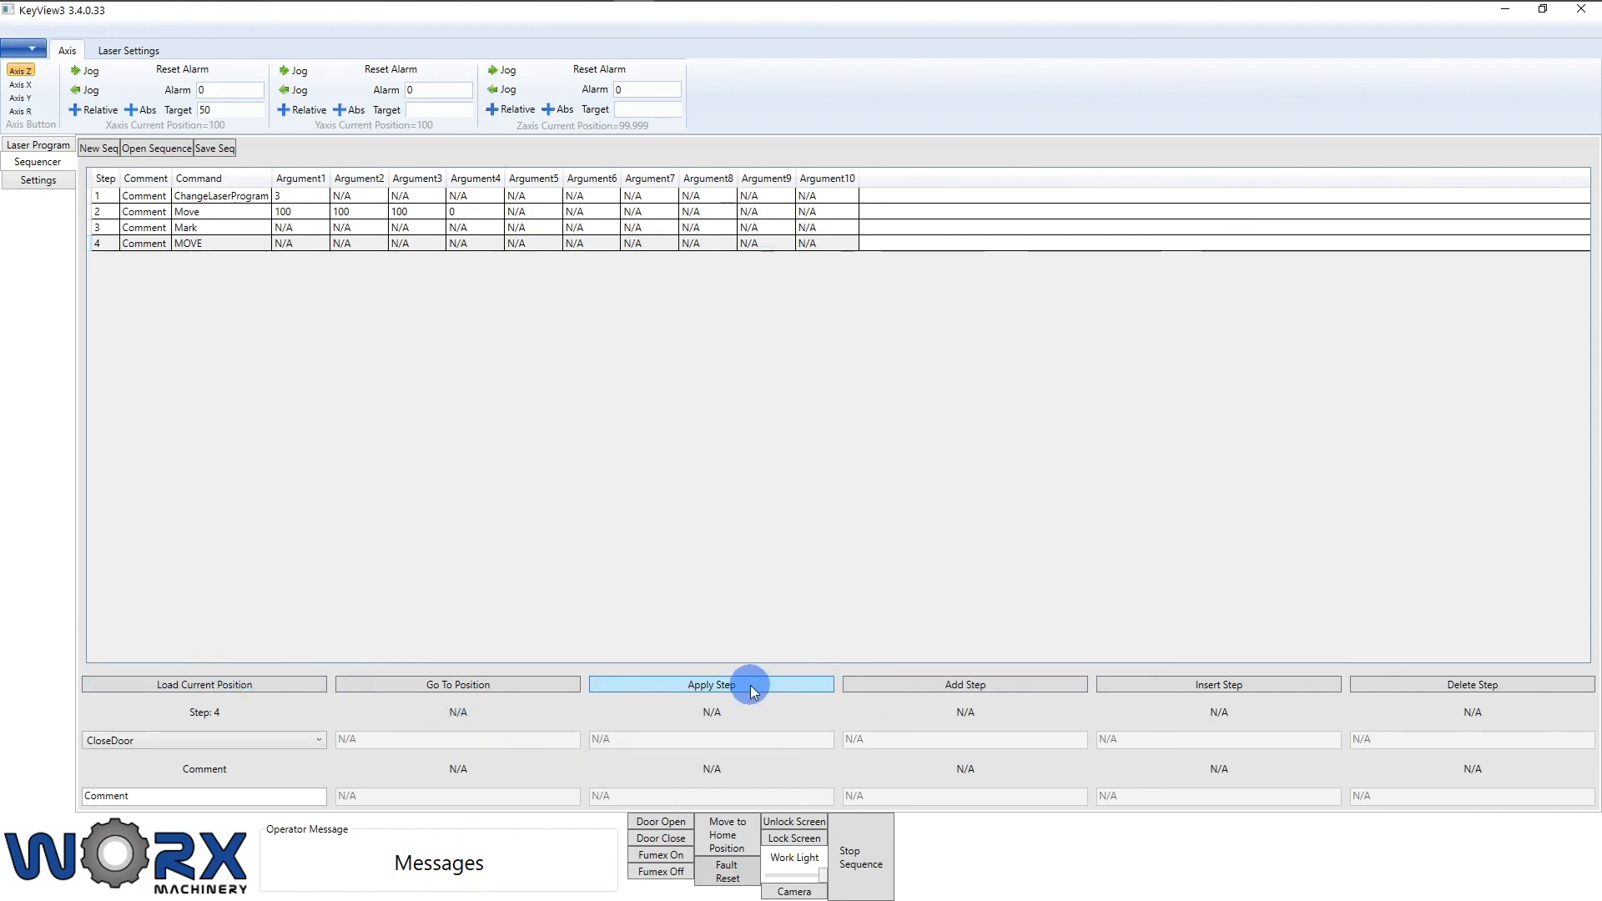
pyautogui.click(894, 684)
# Step: Add step 5 as an OpenDoor command
pyautogui.click(297, 691)
pyautogui.click(285, 746)
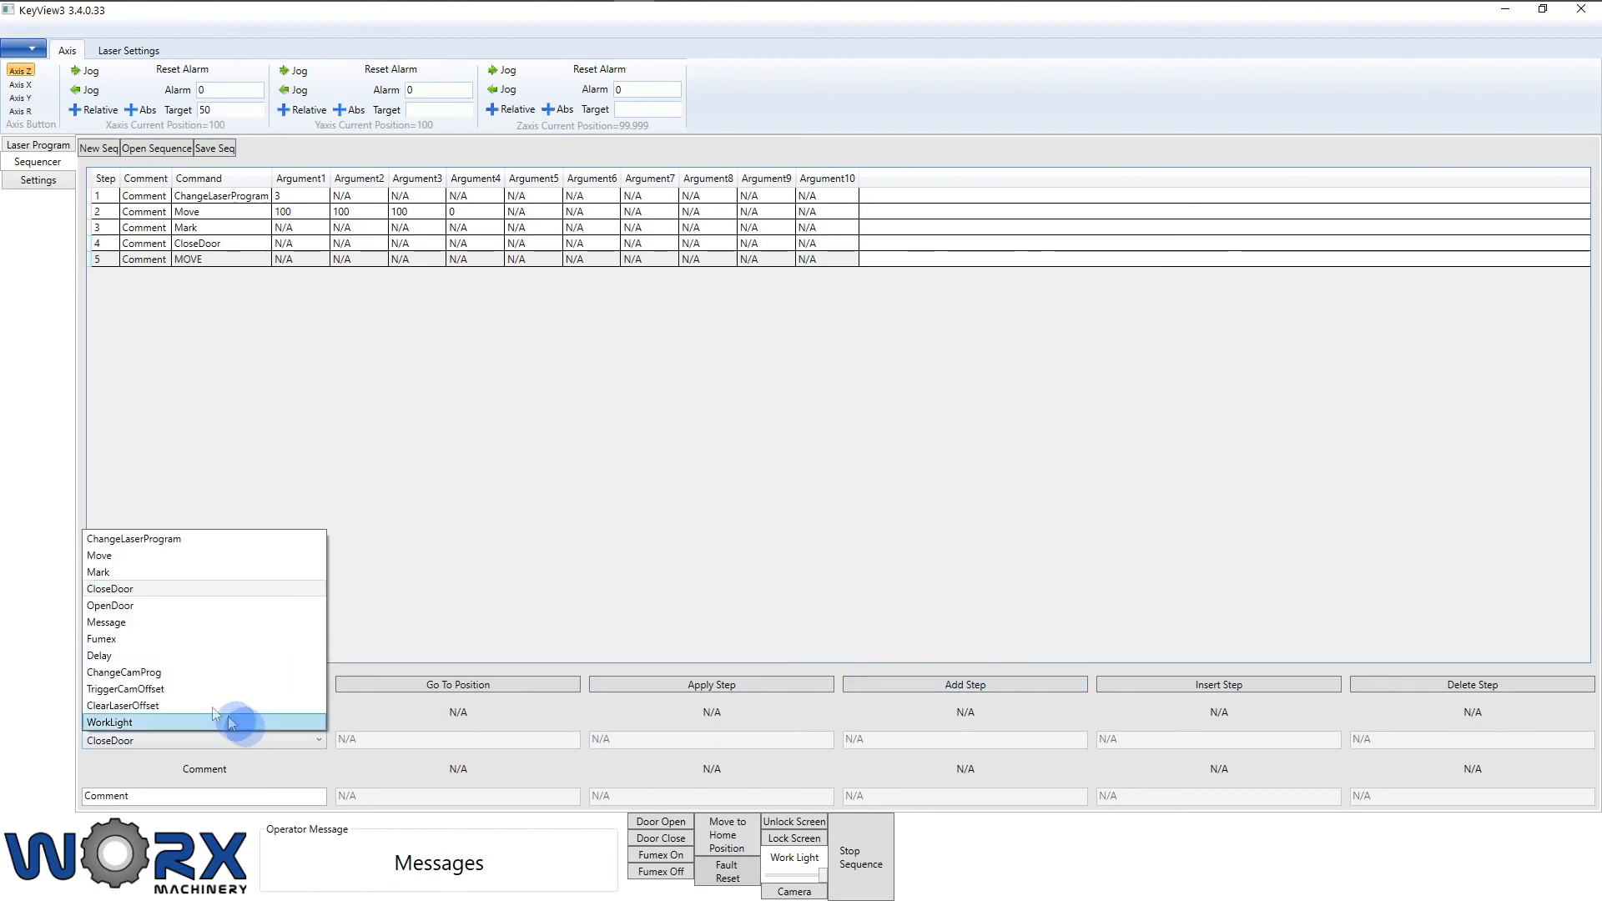
pyautogui.click(158, 607)
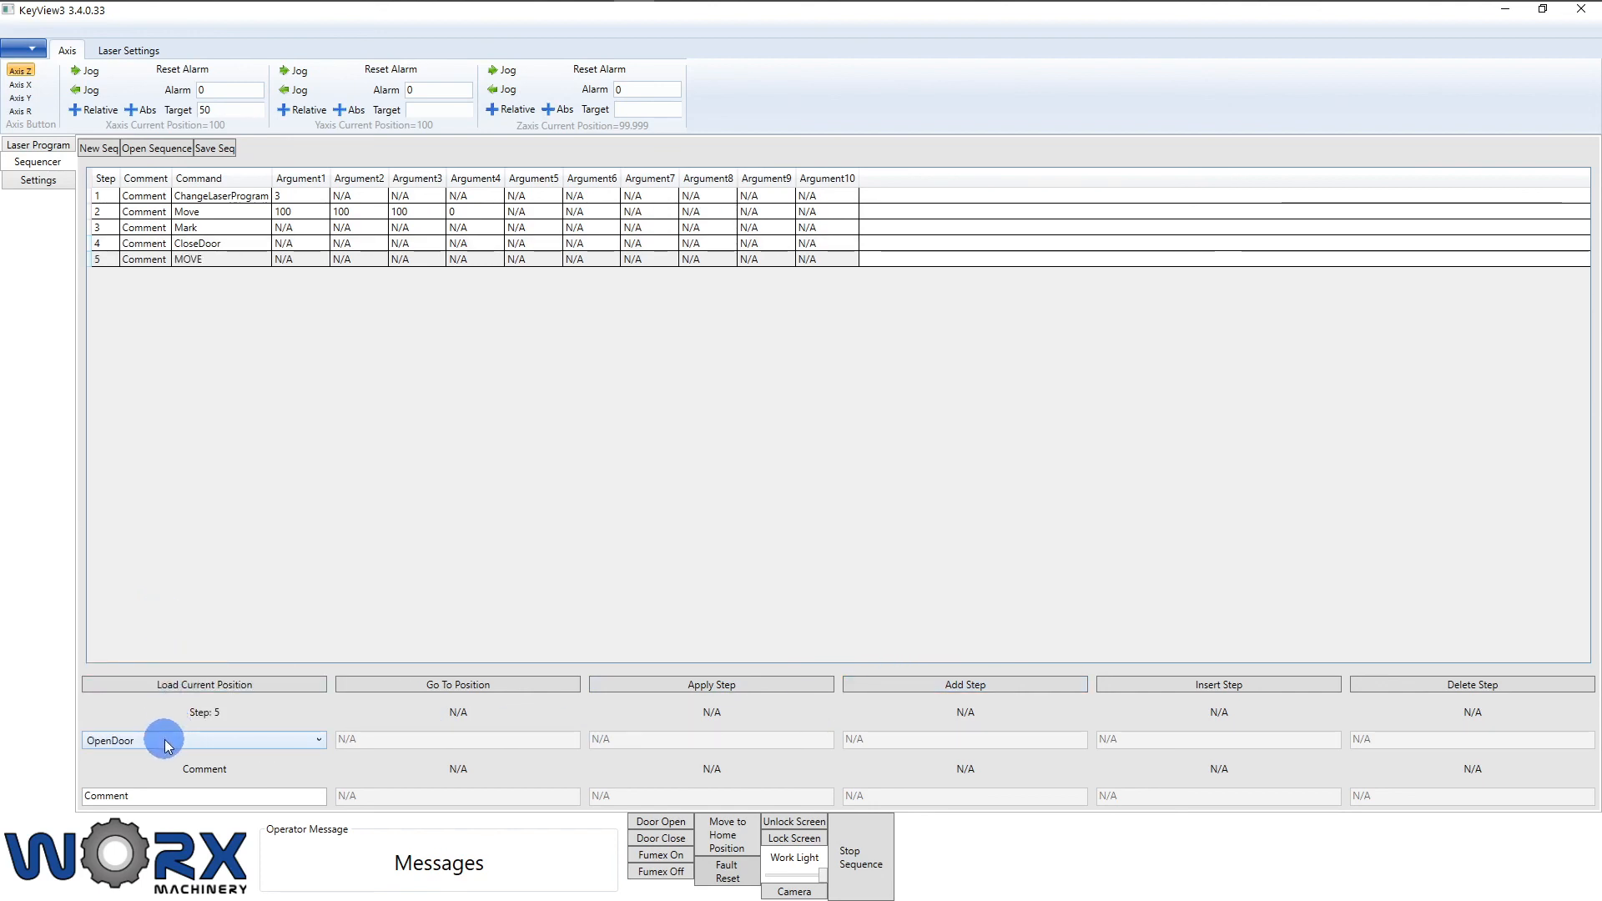
pyautogui.click(697, 684)
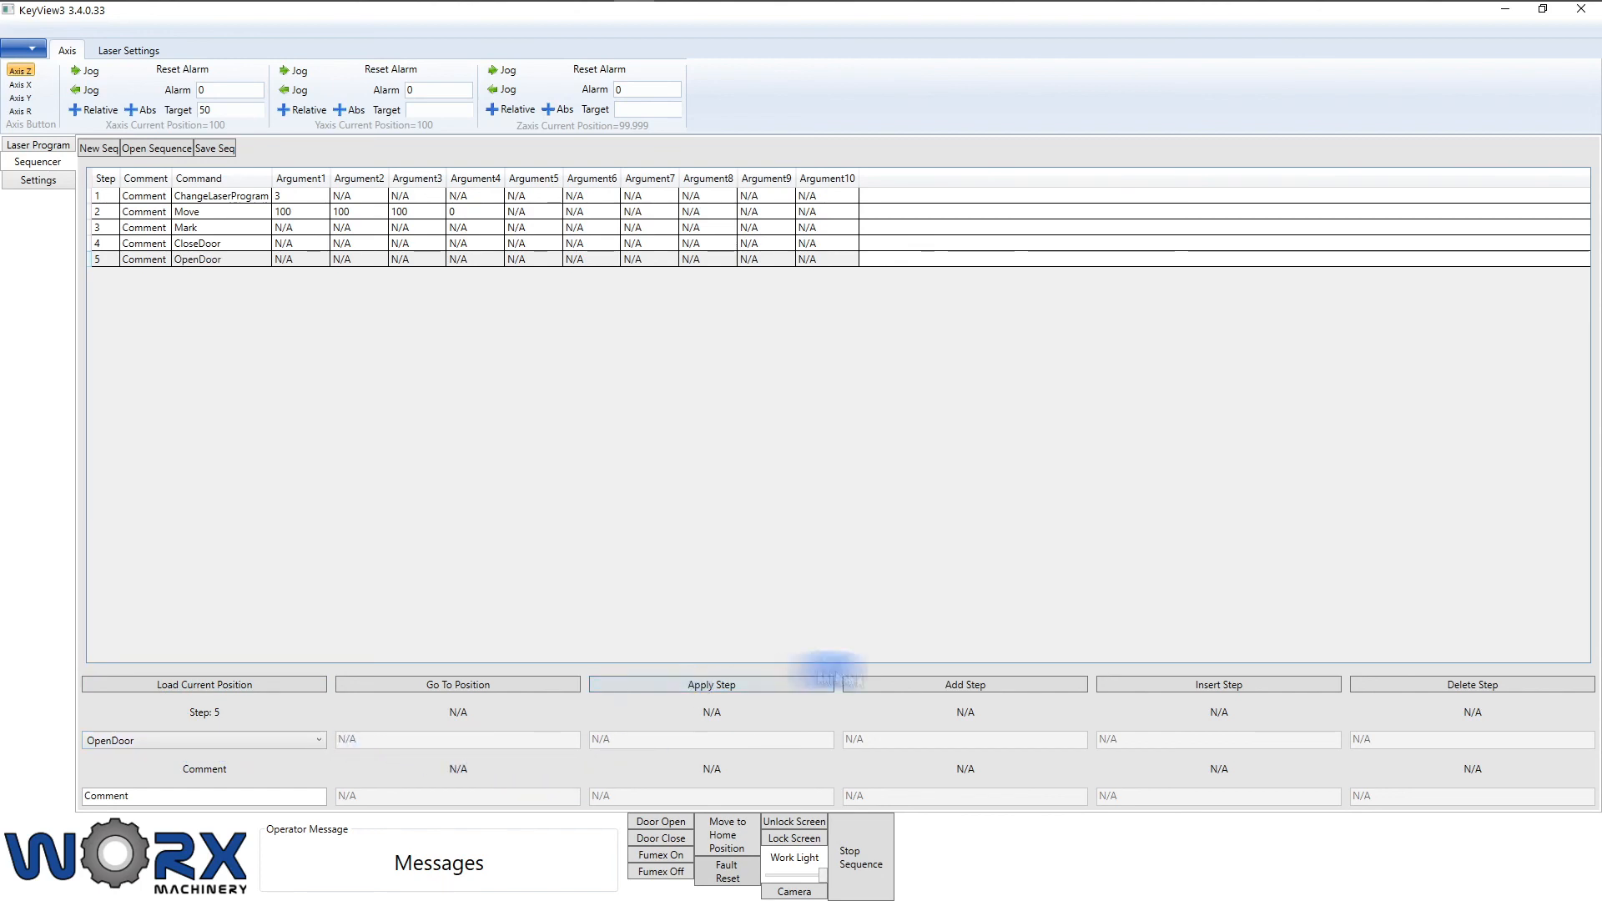
# Step: Add step 6 as a Message reading Hello, then append step 7
pyautogui.click(941, 692)
pyautogui.click(209, 740)
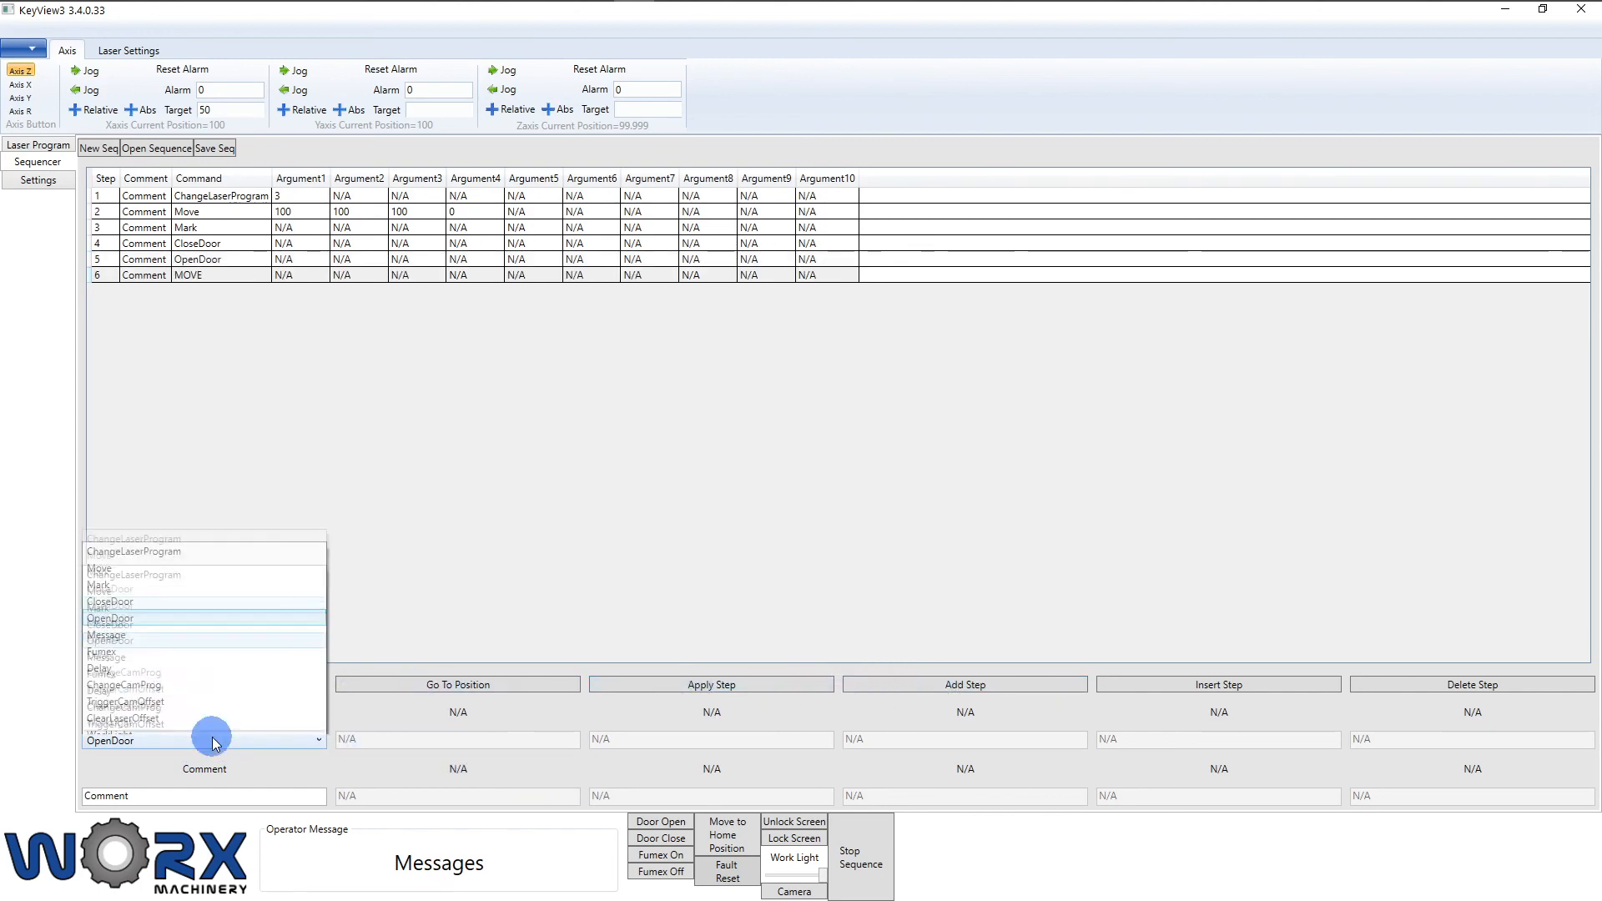
pyautogui.click(87, 622)
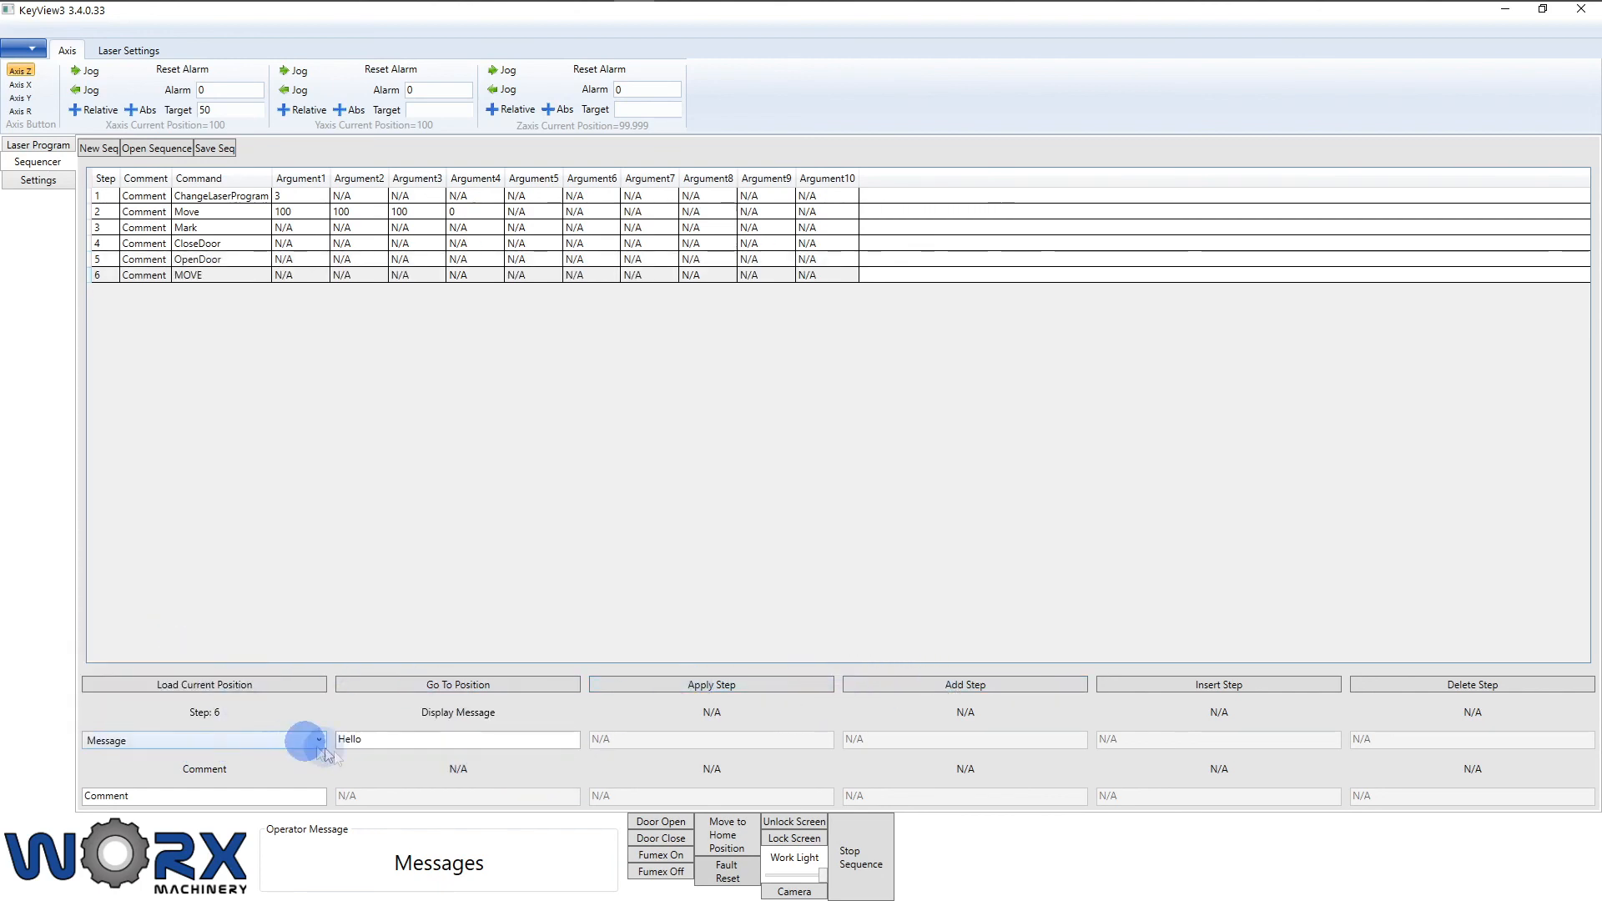
pyautogui.doubleClick(385, 740)
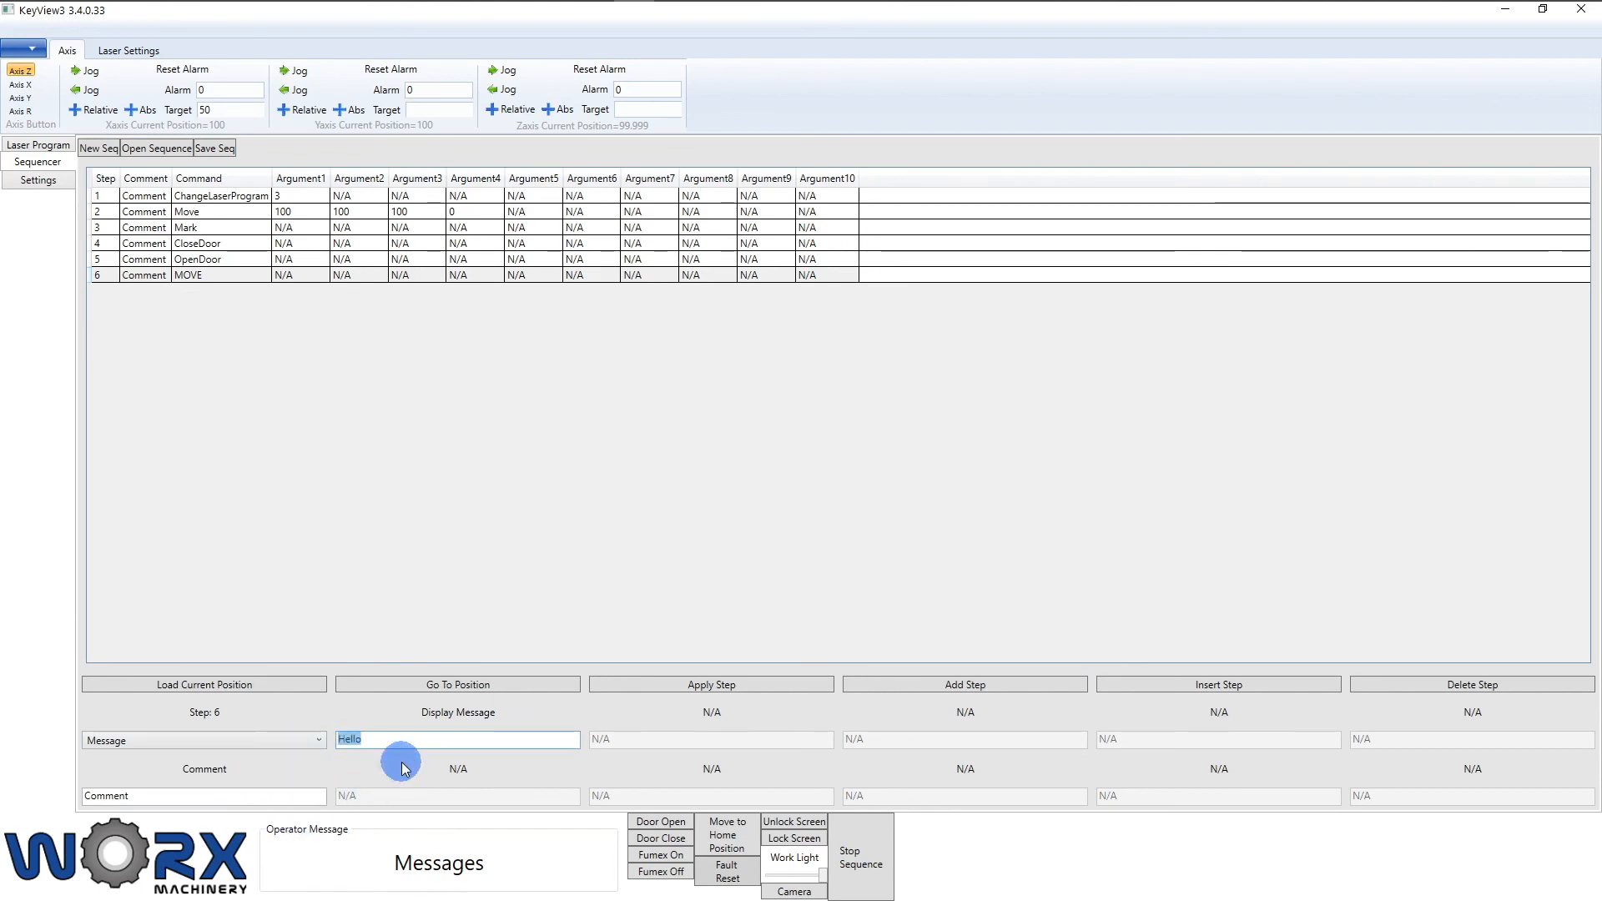
pyautogui.click(710, 689)
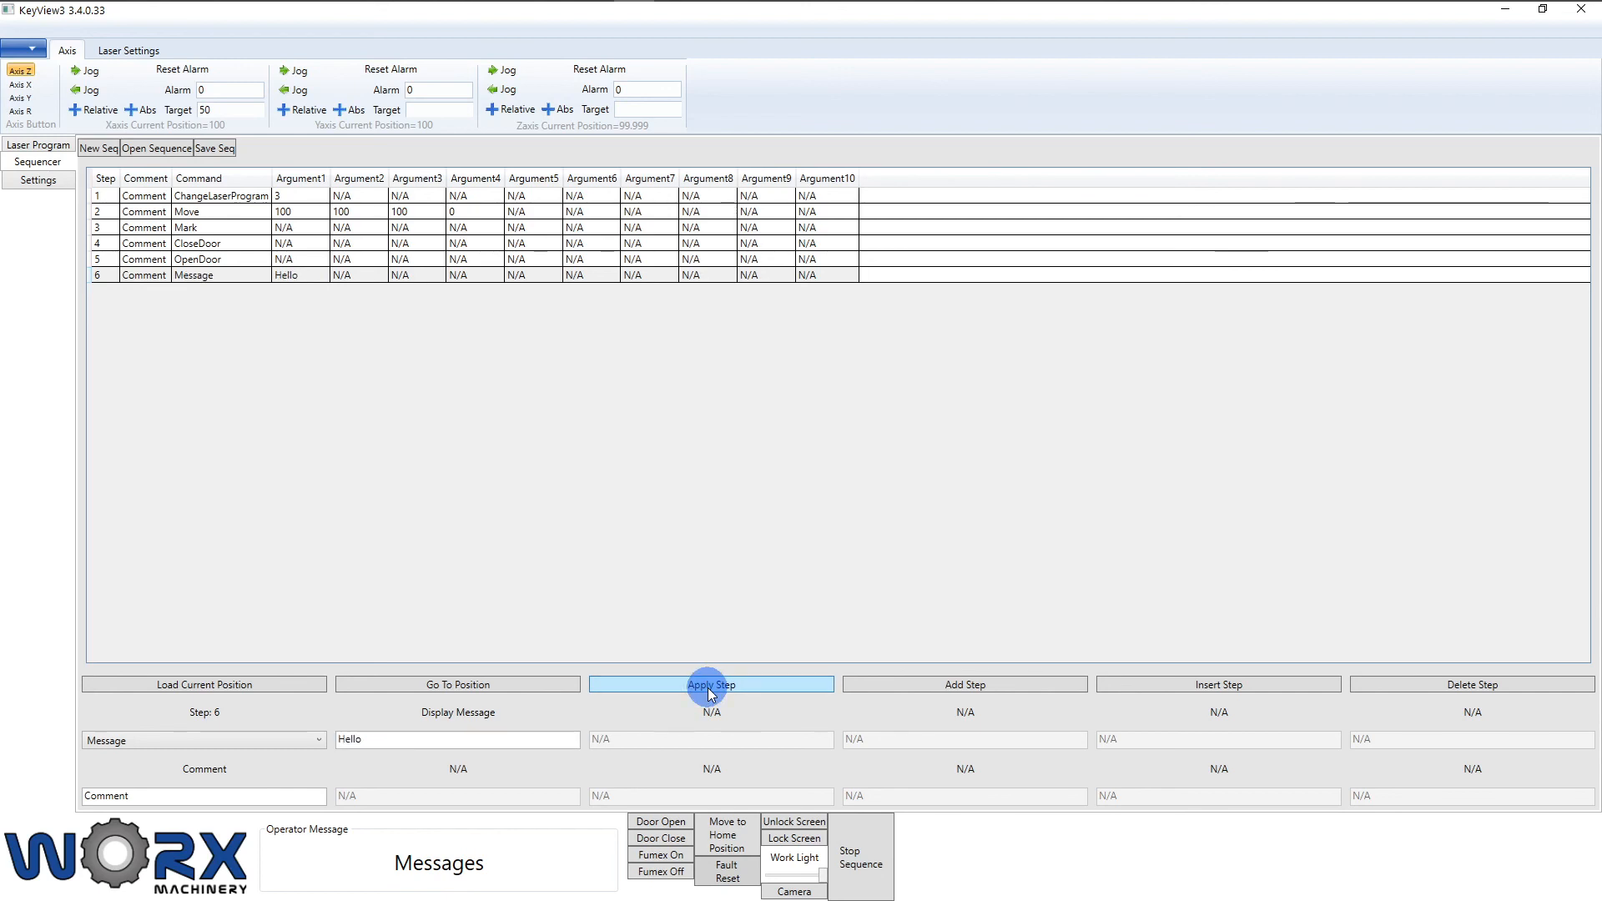
pyautogui.click(899, 691)
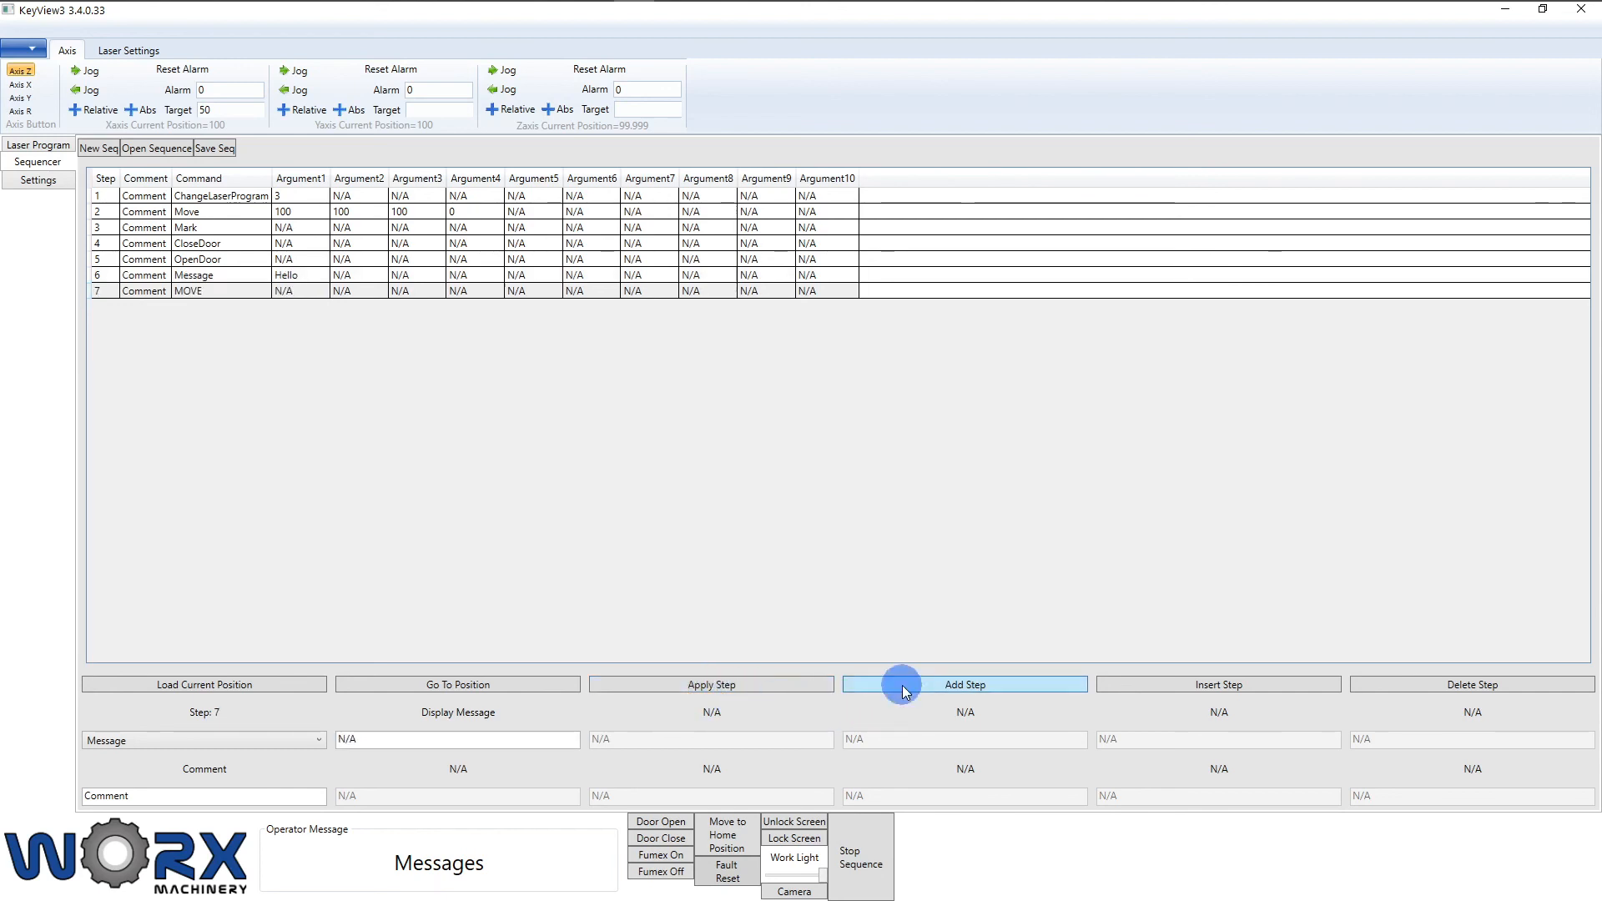
# Step: Make step 7 a Fumex command with argument 1
pyautogui.click(305, 737)
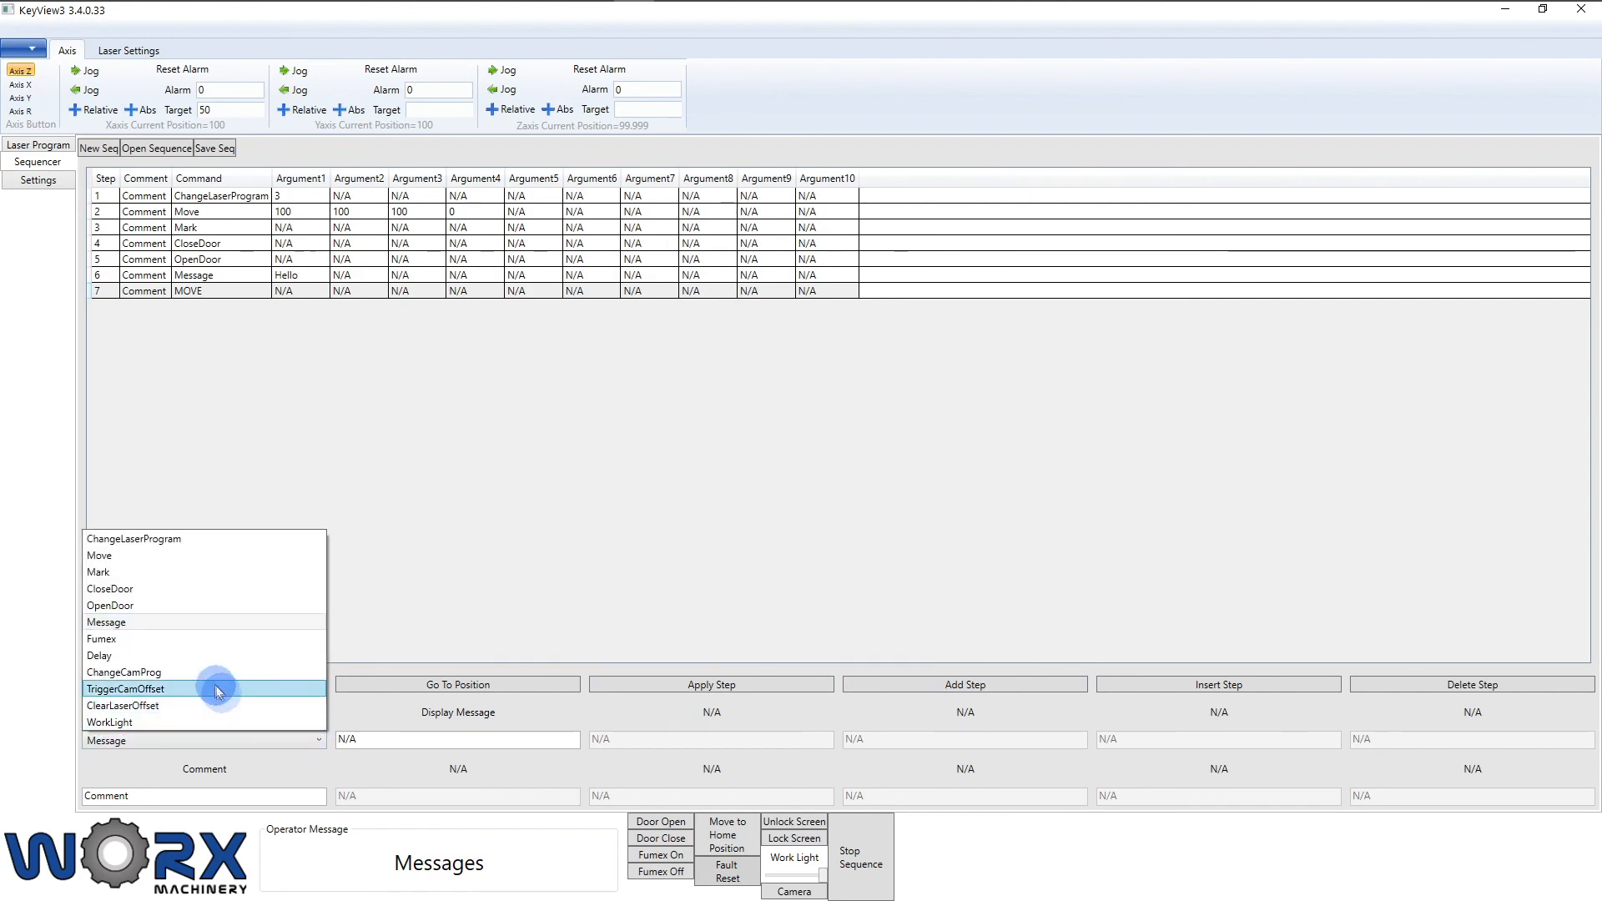
pyautogui.click(188, 637)
pyautogui.click(344, 741)
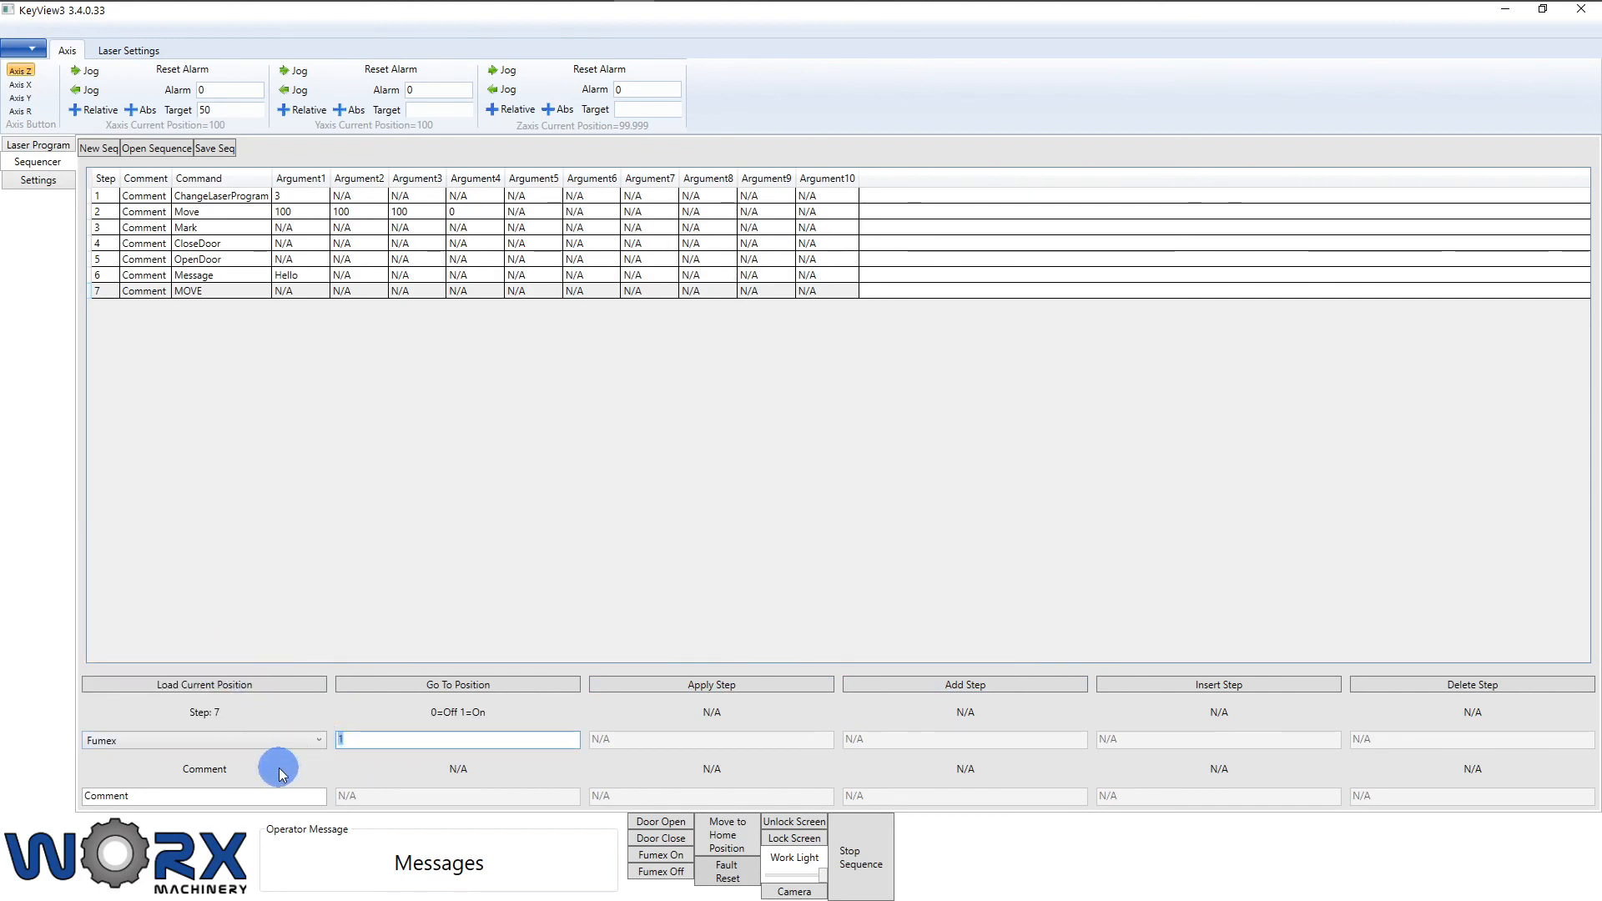
pyautogui.write('0')
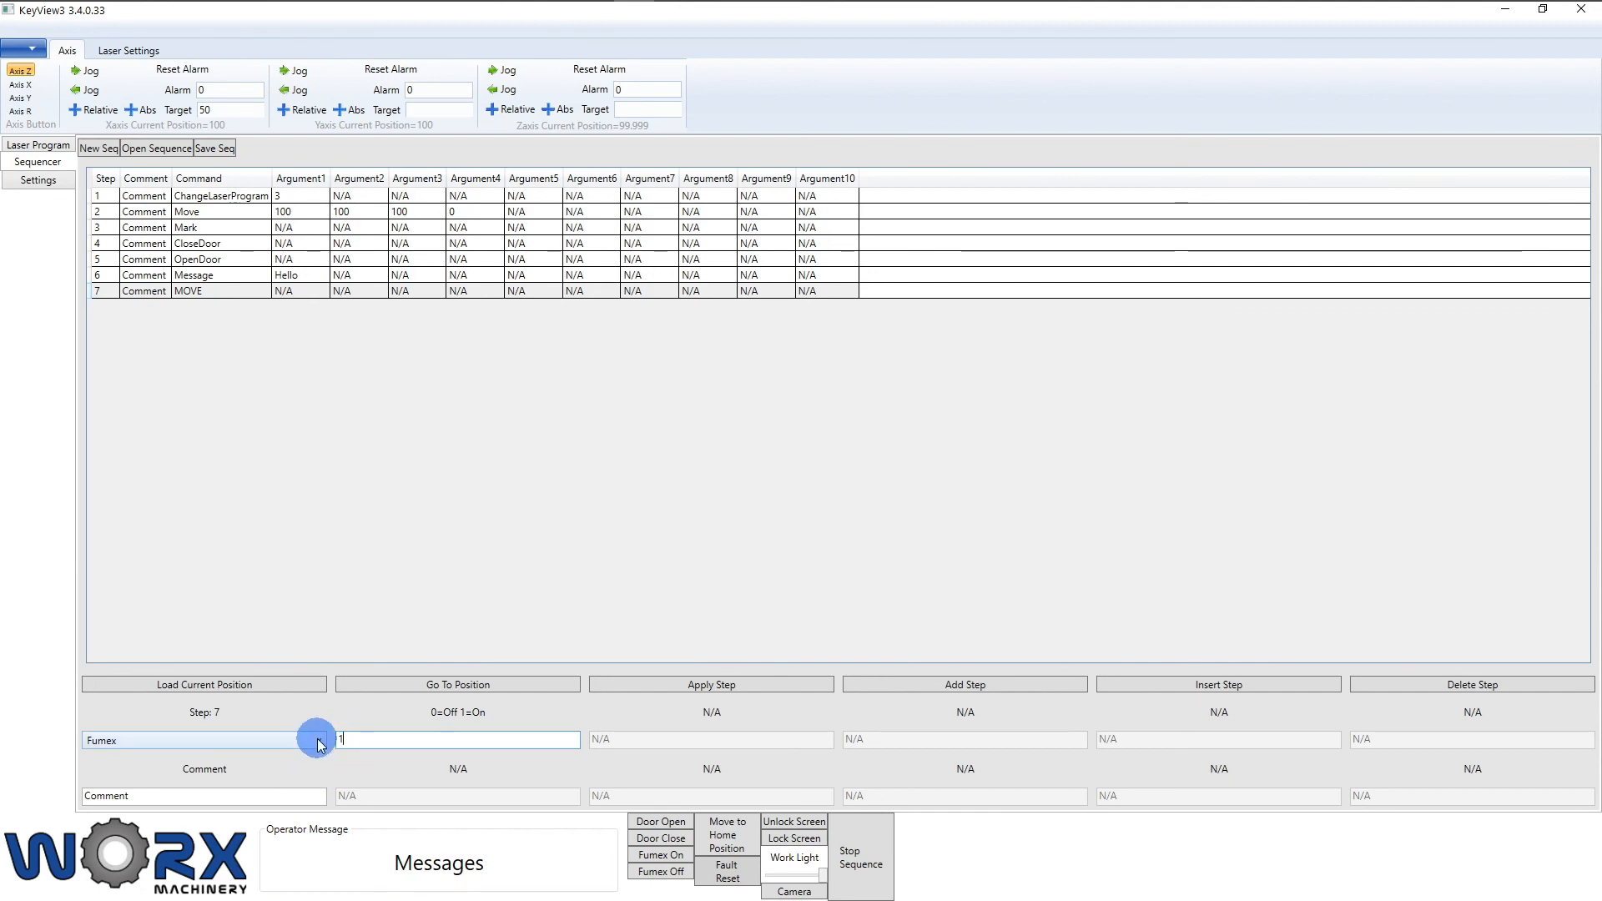
pyautogui.click(668, 686)
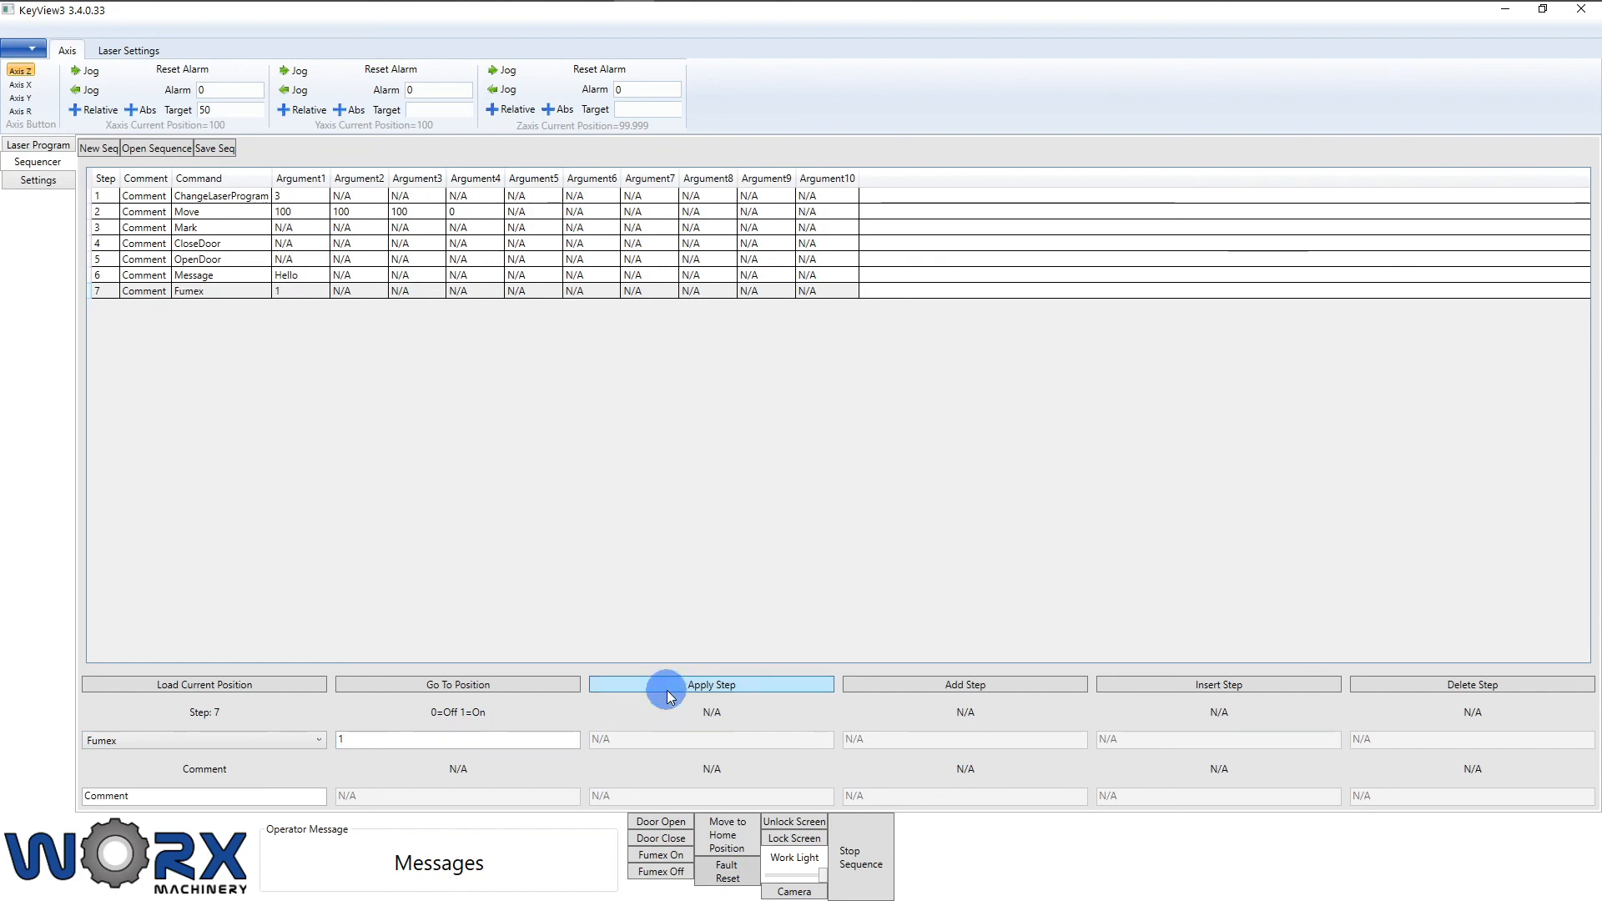
# Step: Add step 8 as a 200 ms Delay, then append step 9
pyautogui.click(917, 701)
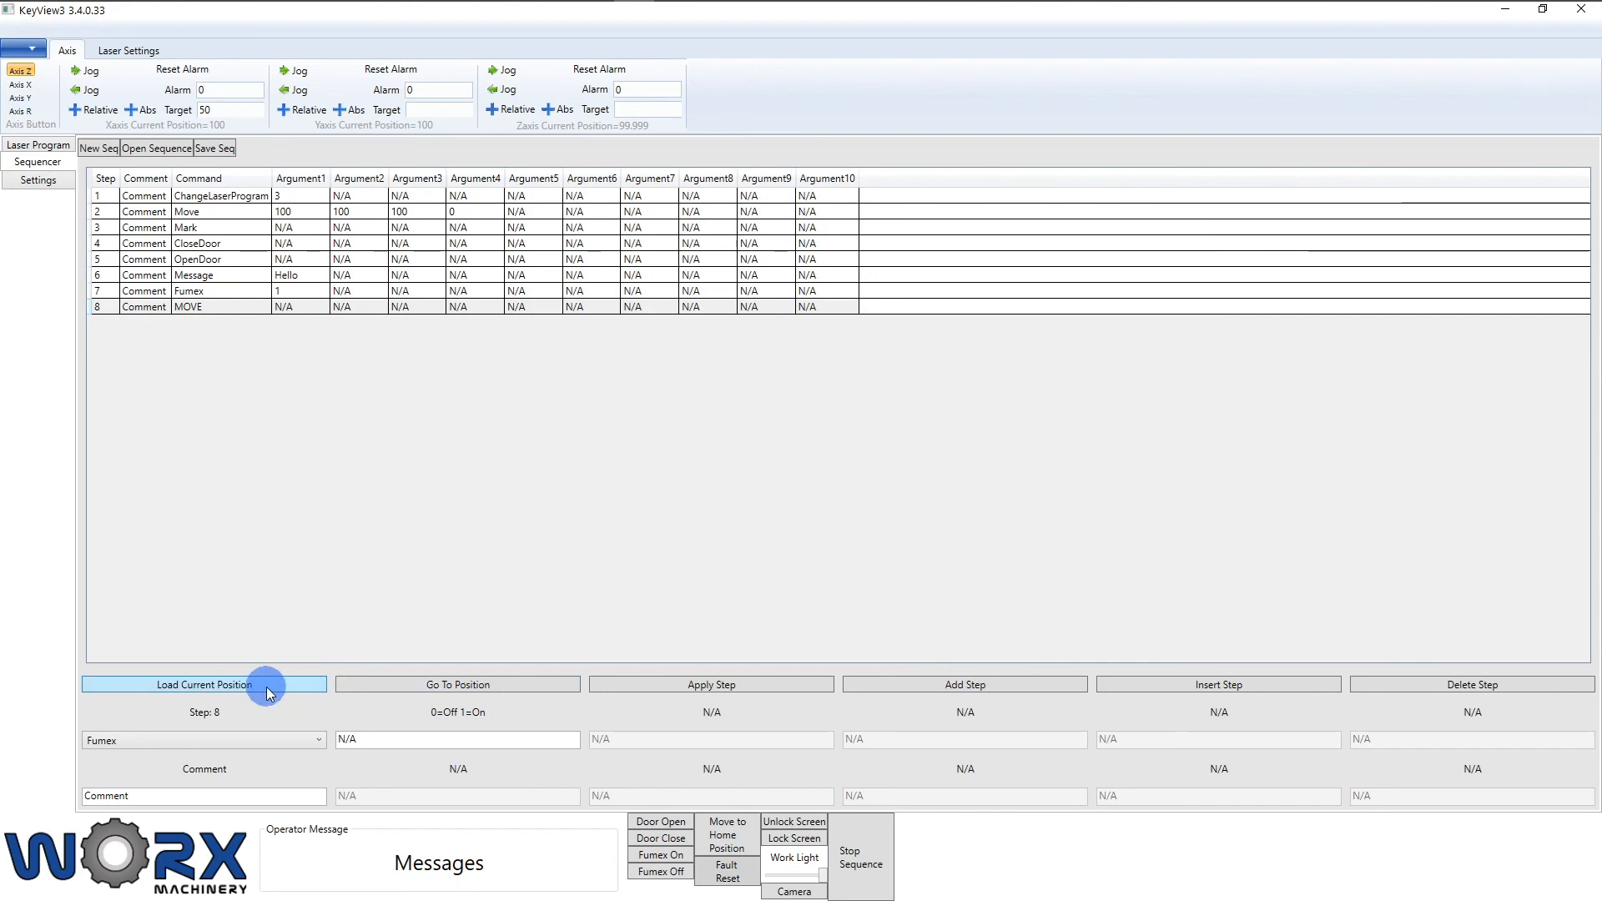
pyautogui.click(268, 740)
pyautogui.click(196, 656)
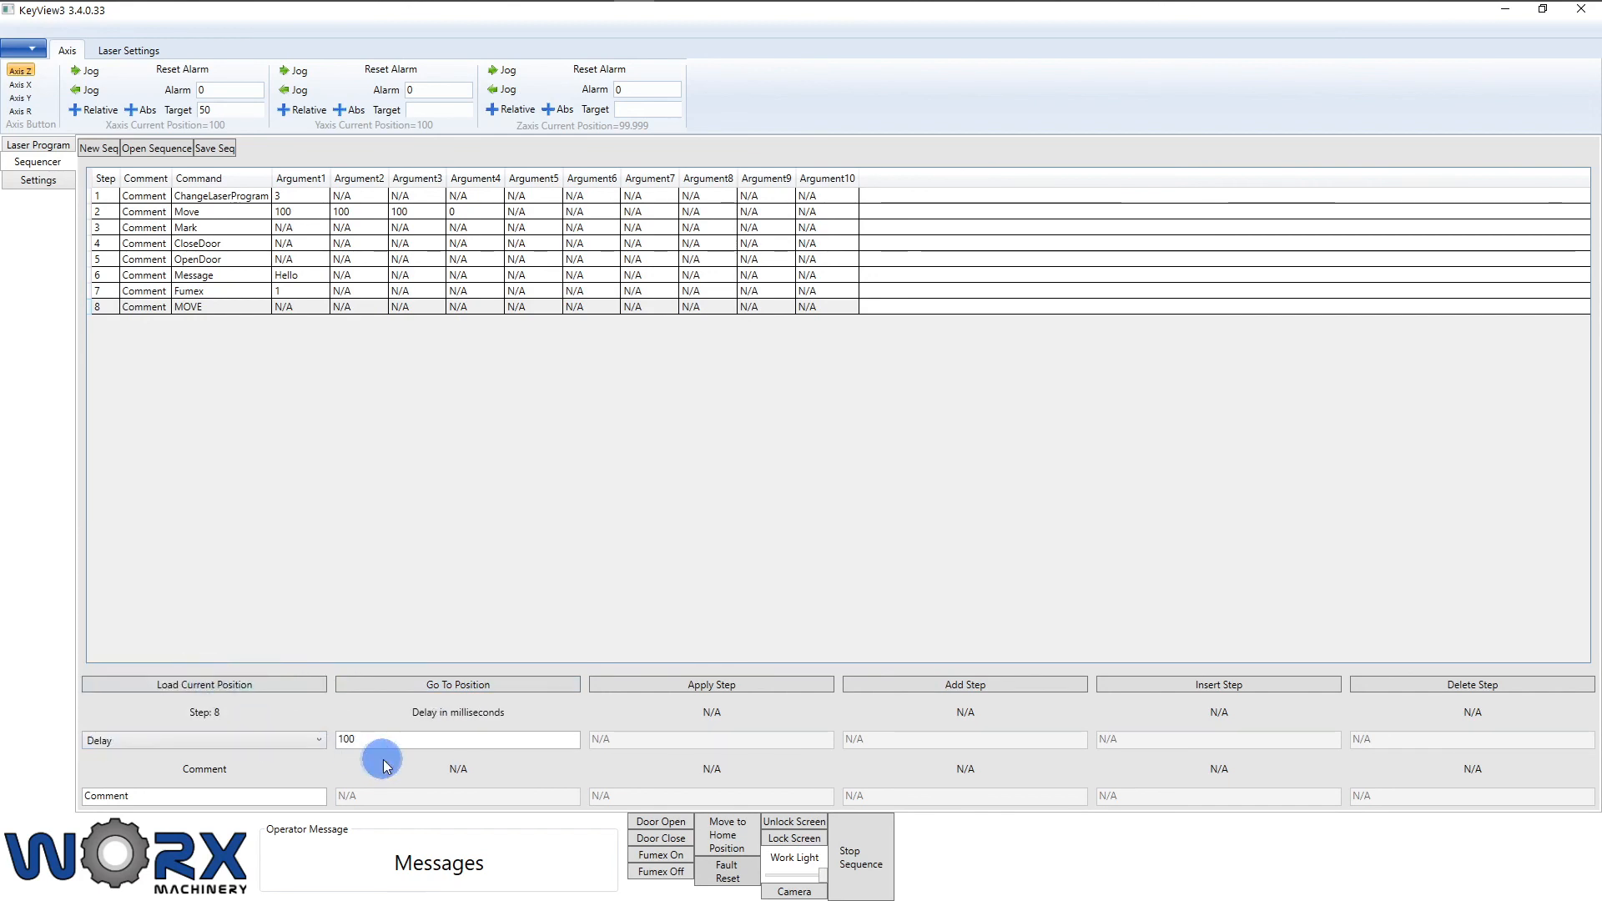
pyautogui.moveTo(379, 742); pyautogui.dragTo(277, 749)
pyautogui.write('2')
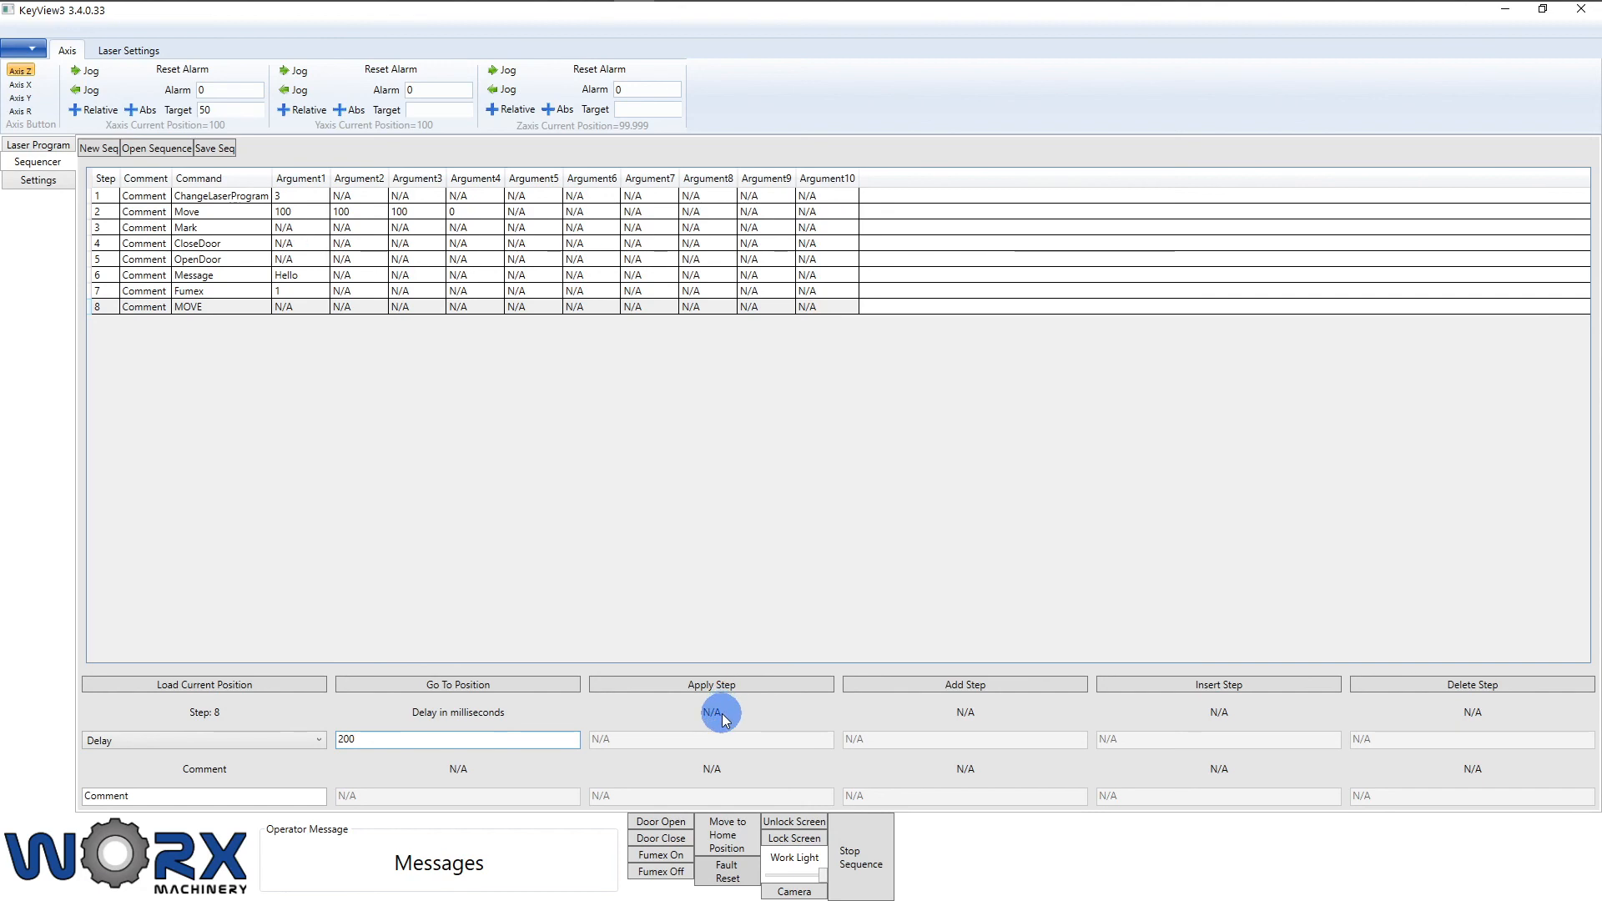
pyautogui.click(744, 691)
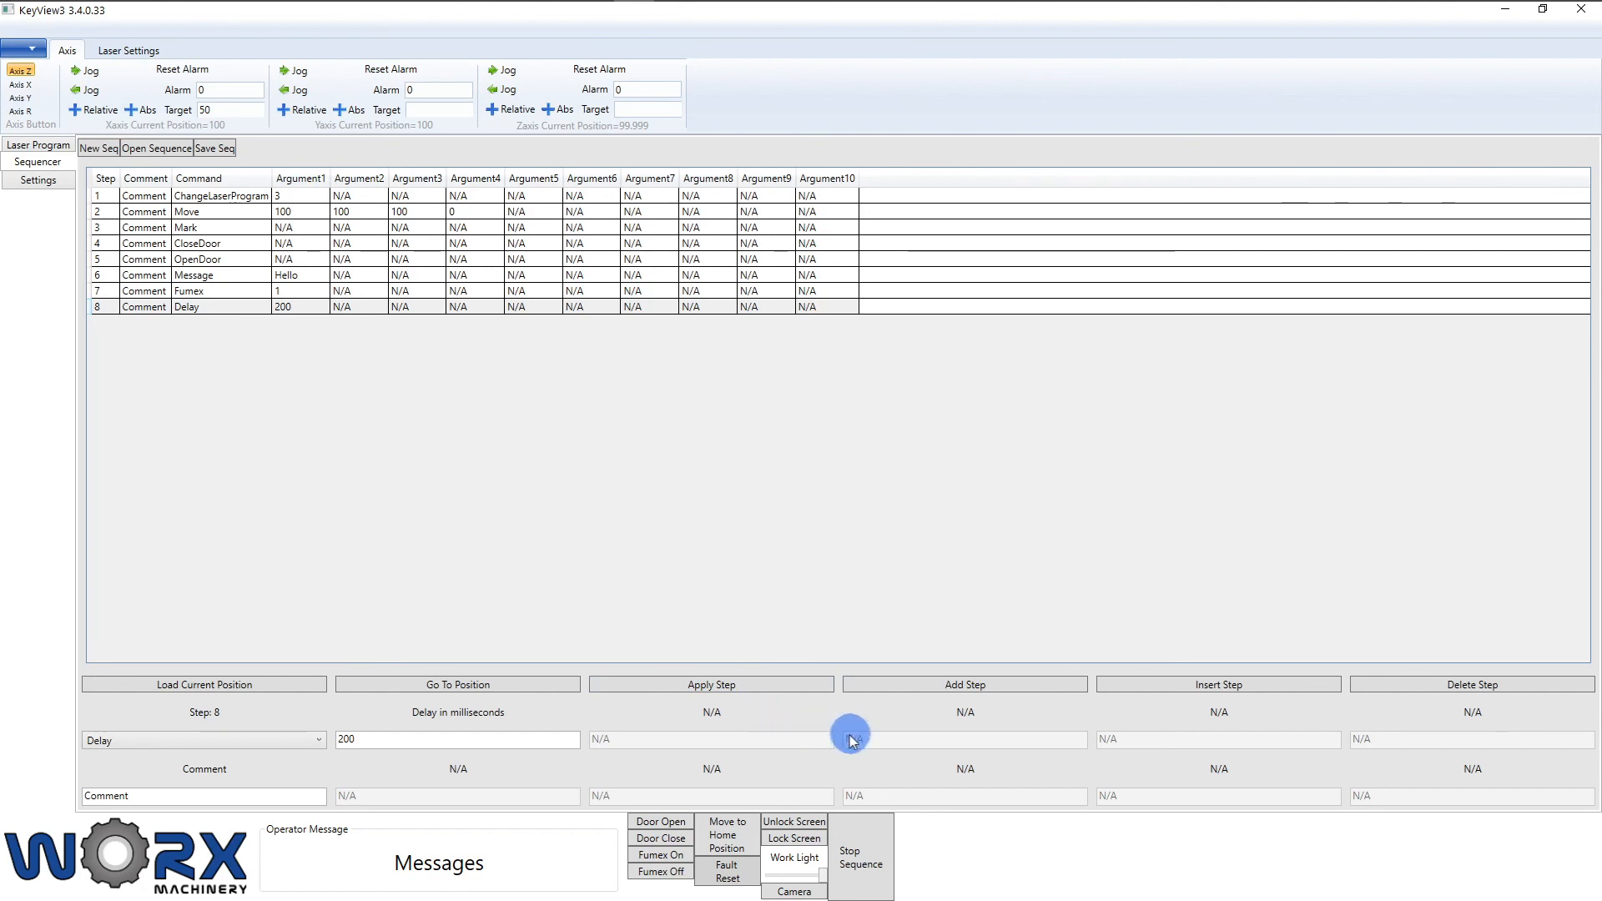
pyautogui.click(894, 685)
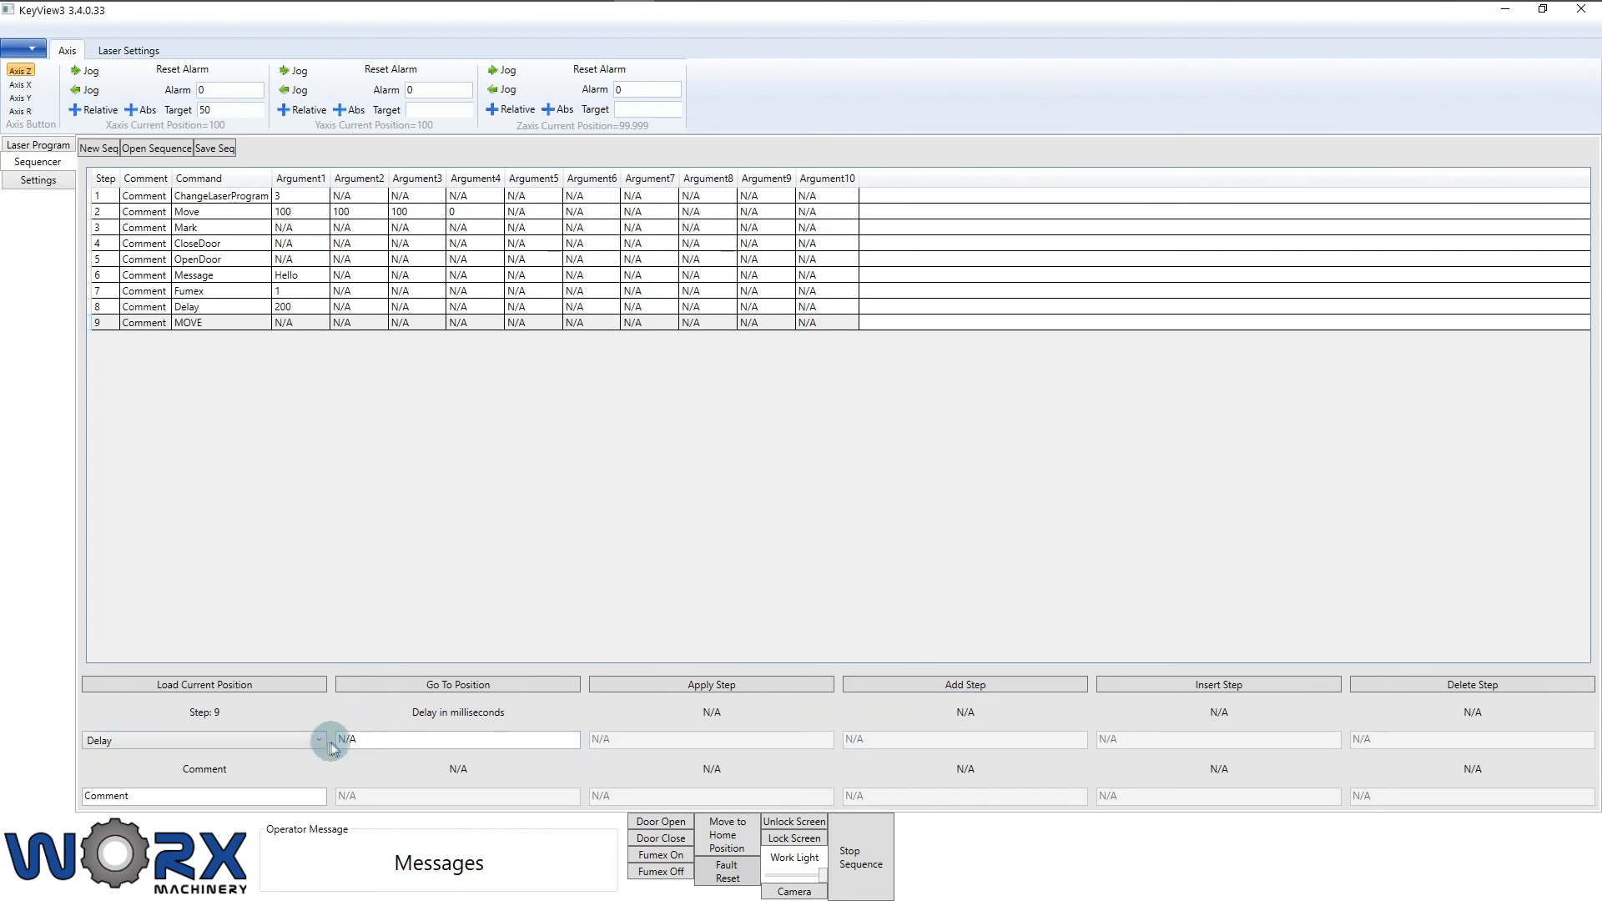
# Step: Set step 9's command to WorkLight with Argument1 of 1 and apply it
pyautogui.click(322, 741)
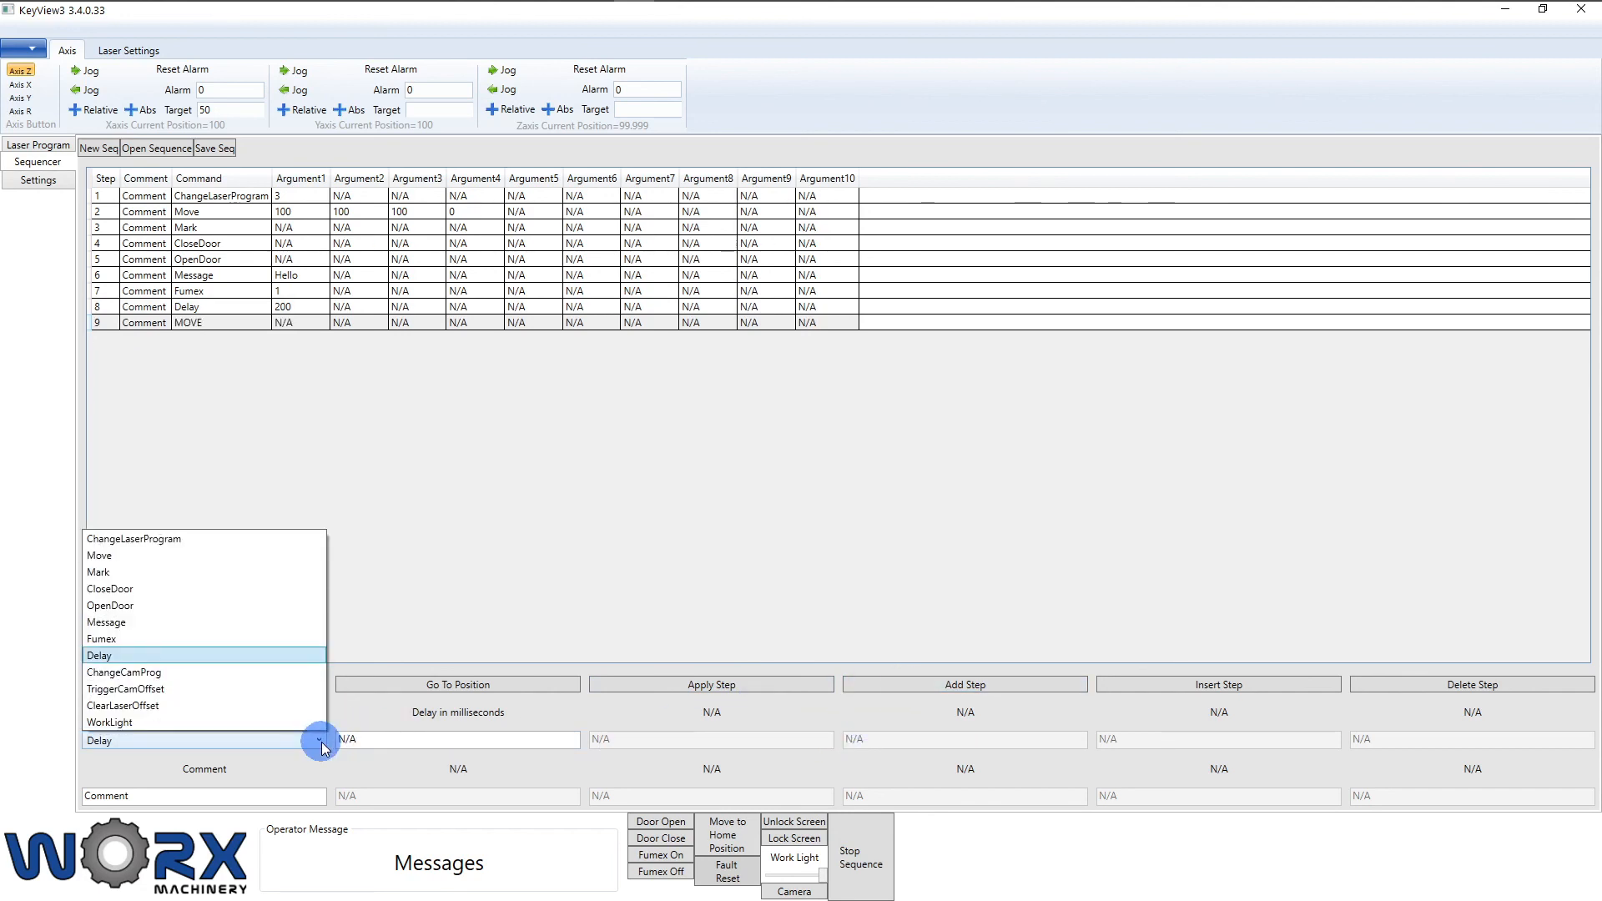
pyautogui.click(219, 722)
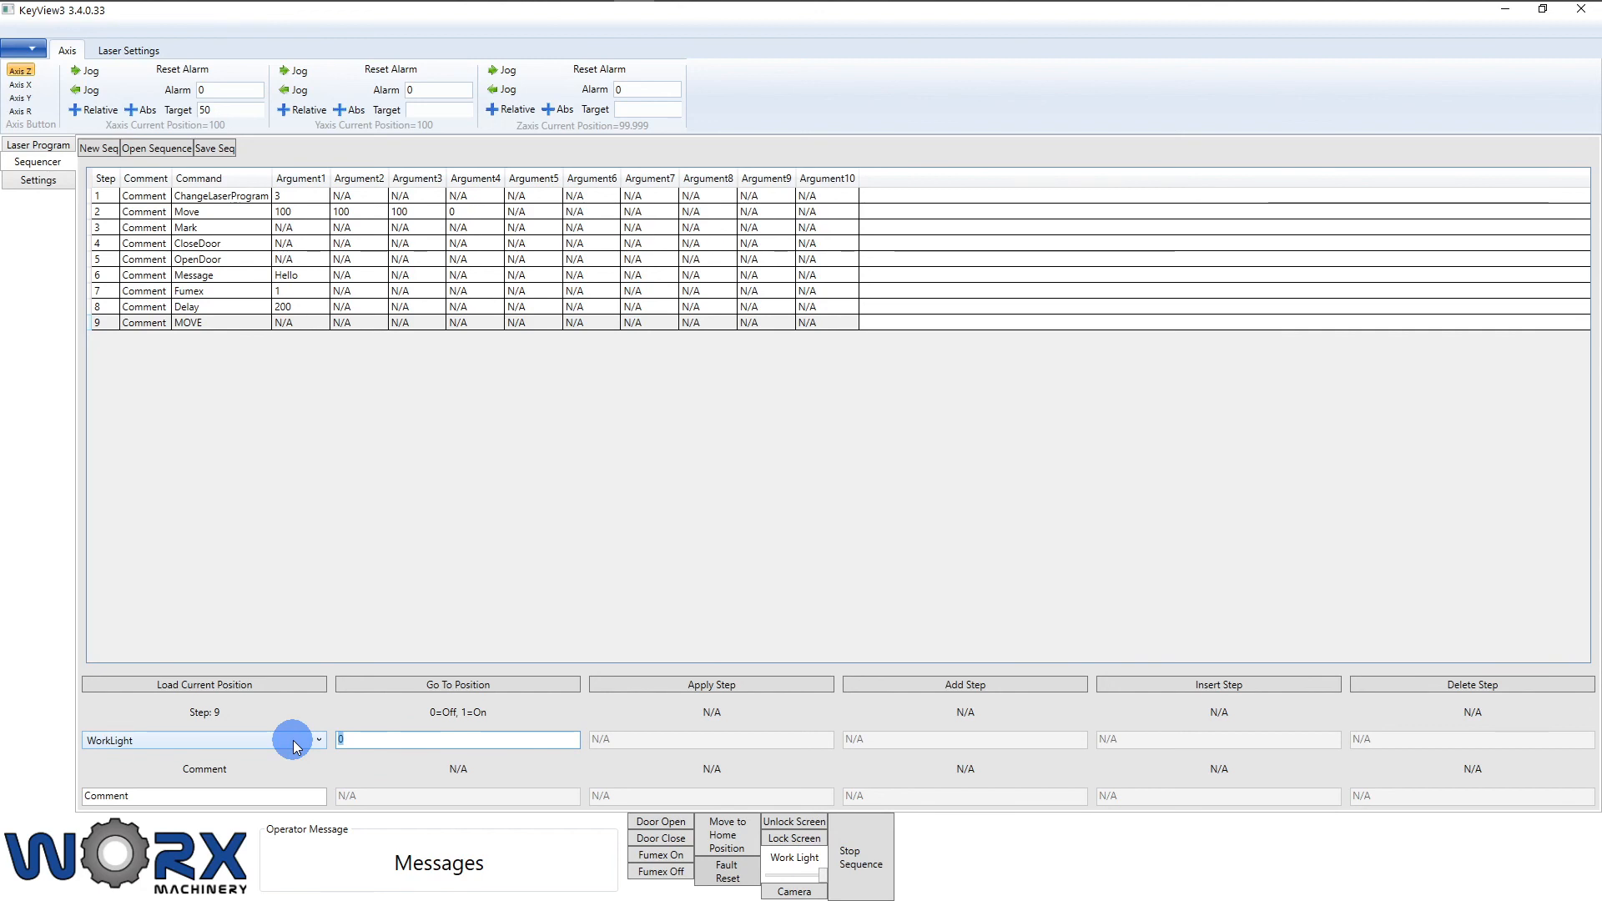
pyautogui.write('1')
pyautogui.moveTo(399, 749); pyautogui.dragTo(305, 740)
pyautogui.click(728, 691)
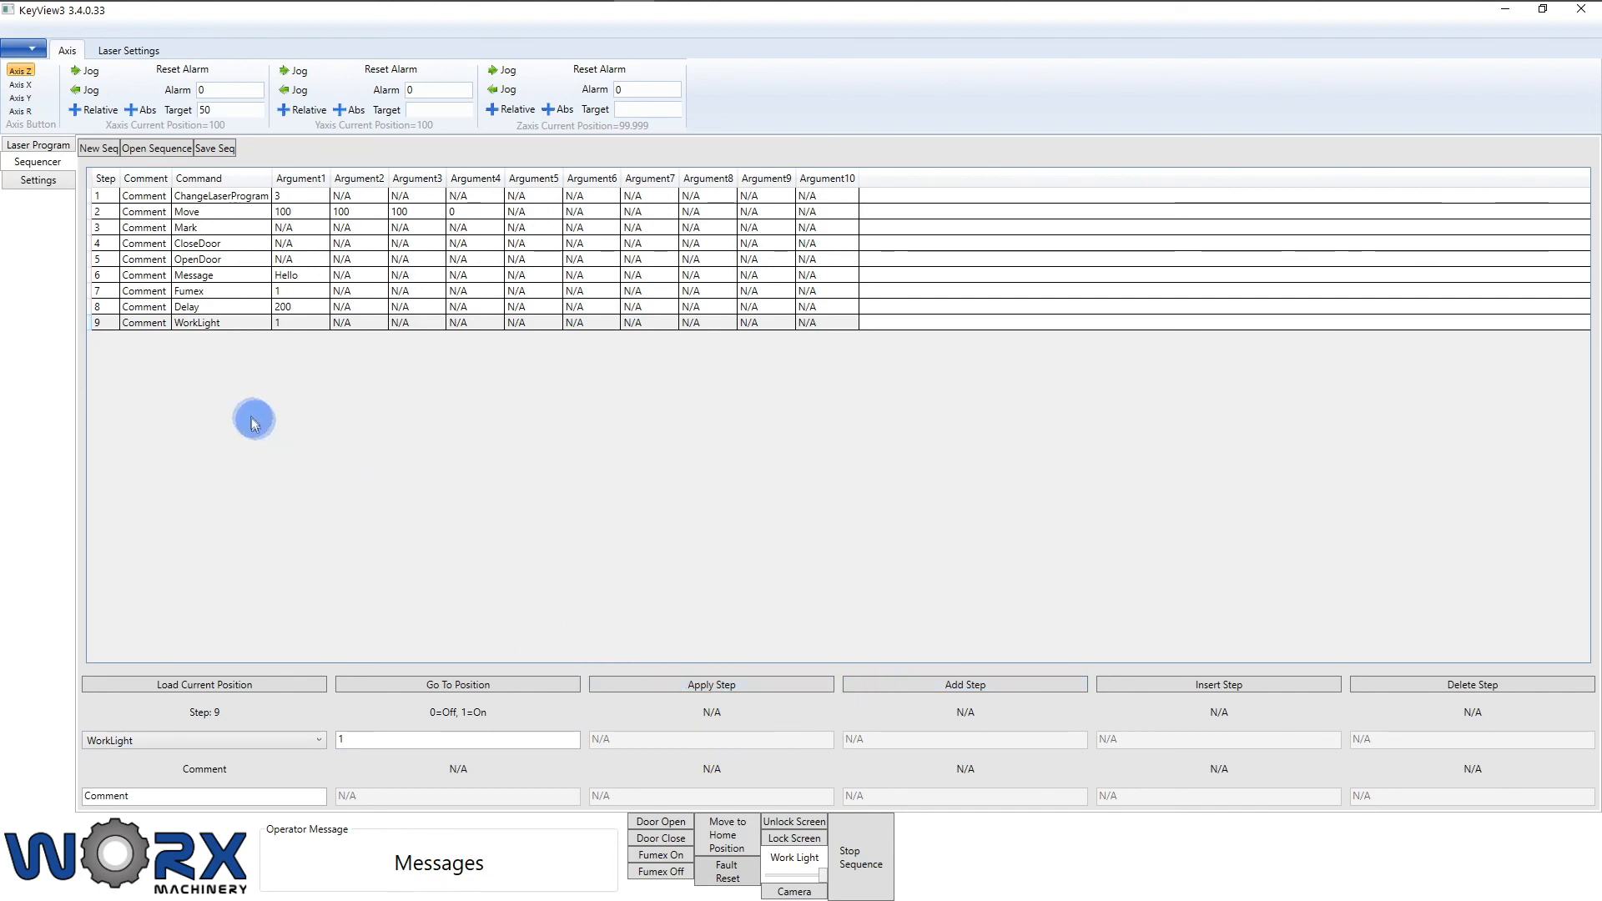
# Step: Save the nine-step sequence over the existing test.xml, confirming the replacement
pyautogui.click(219, 147)
pyautogui.click(228, 158)
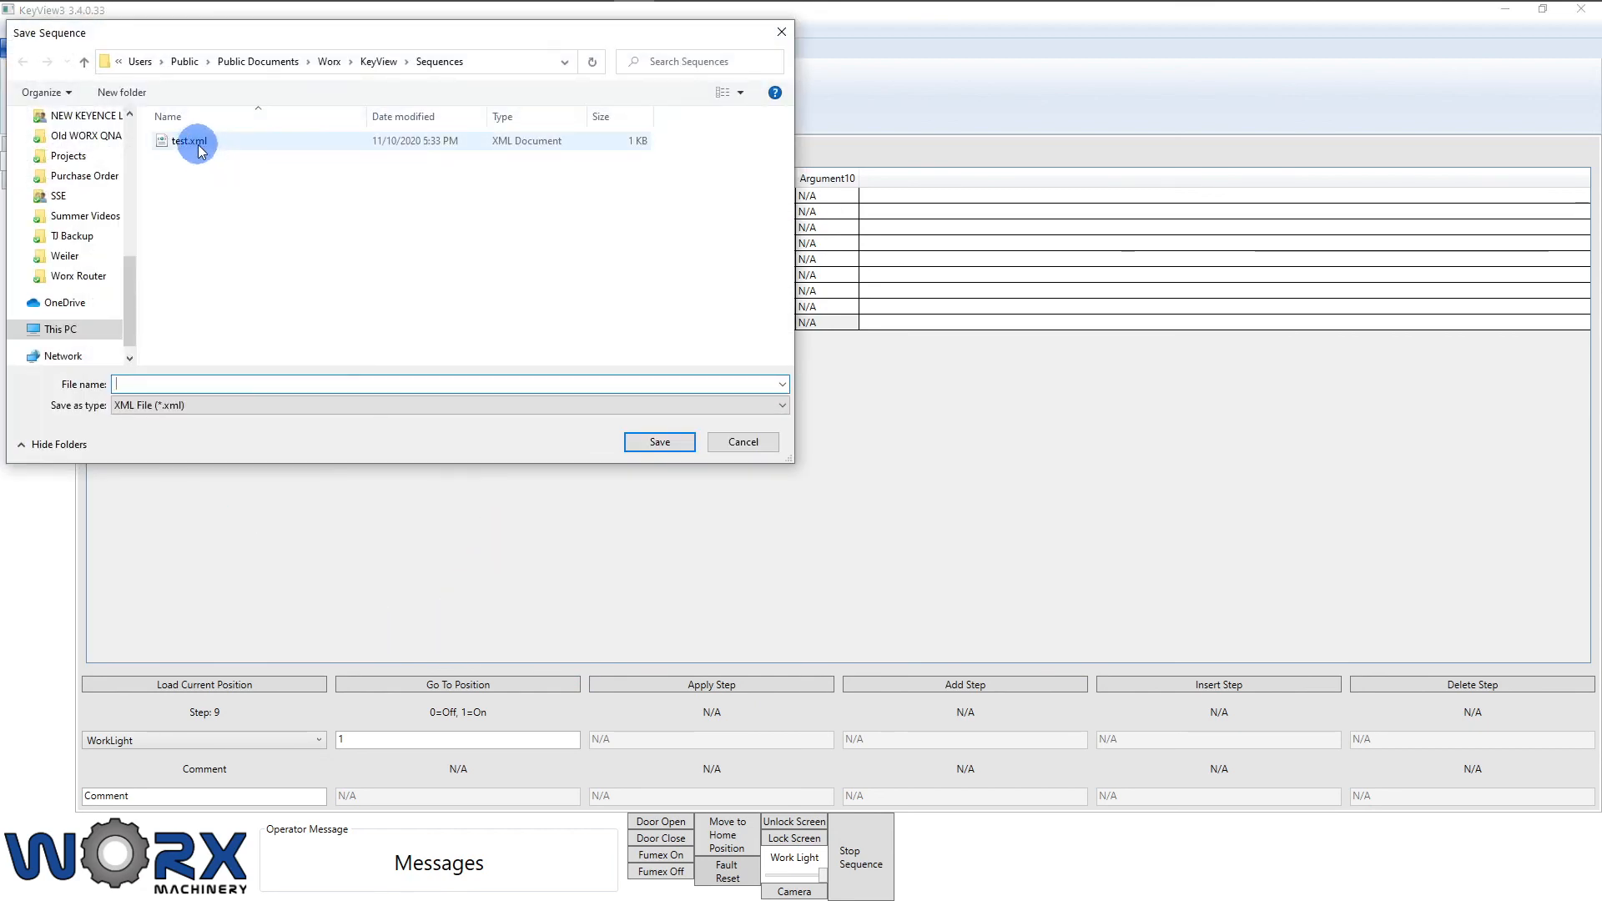
pyautogui.click(680, 447)
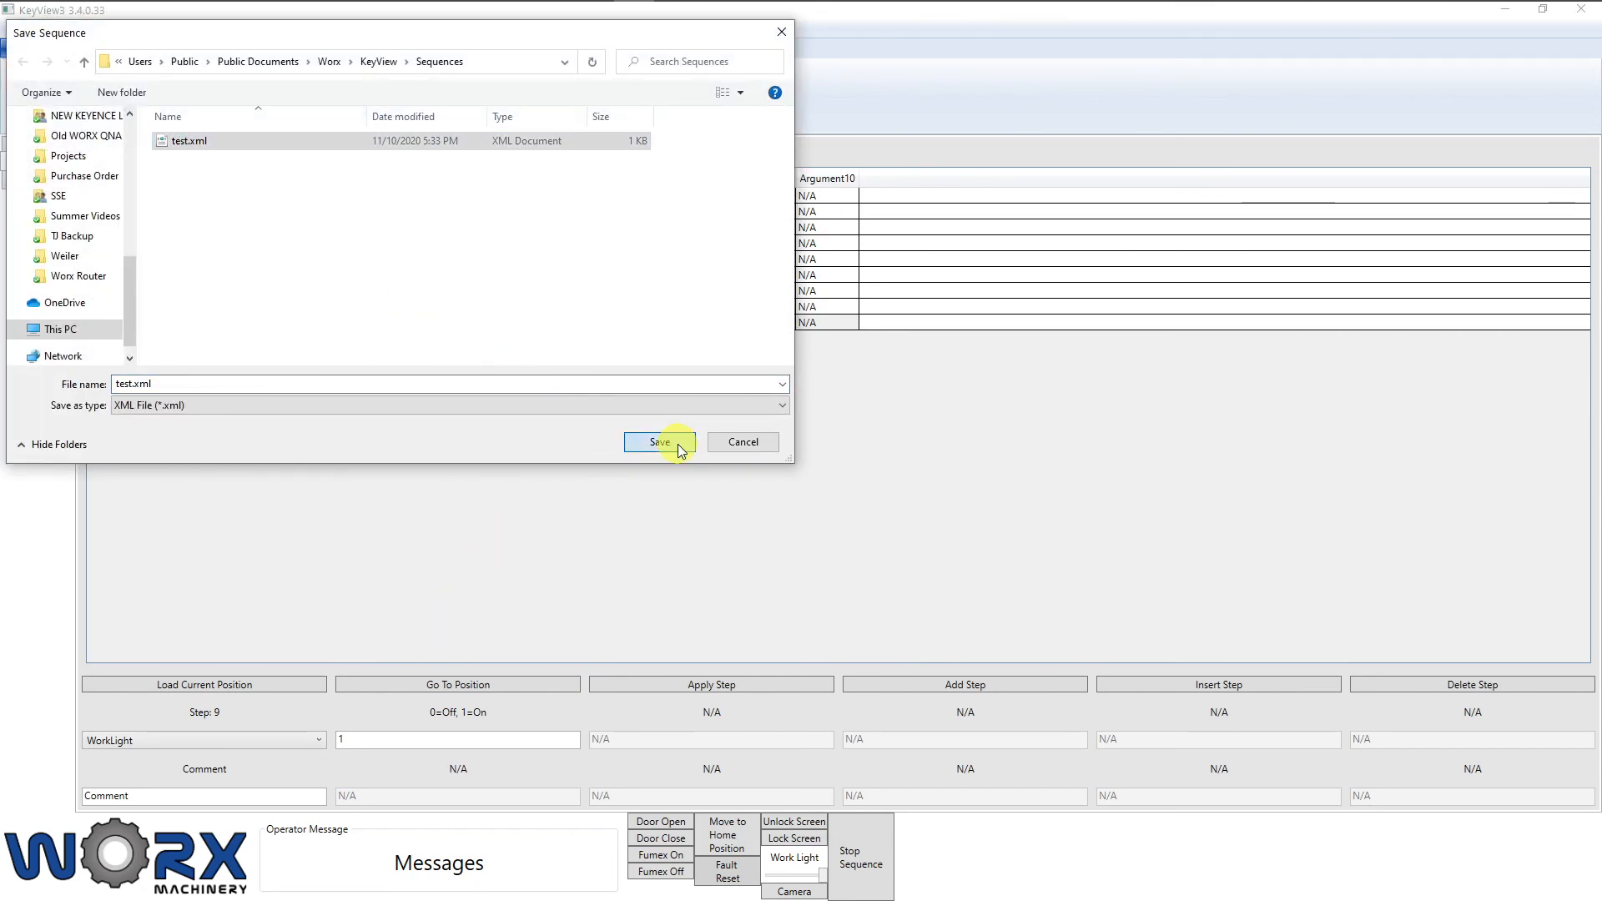
pyautogui.click(860, 524)
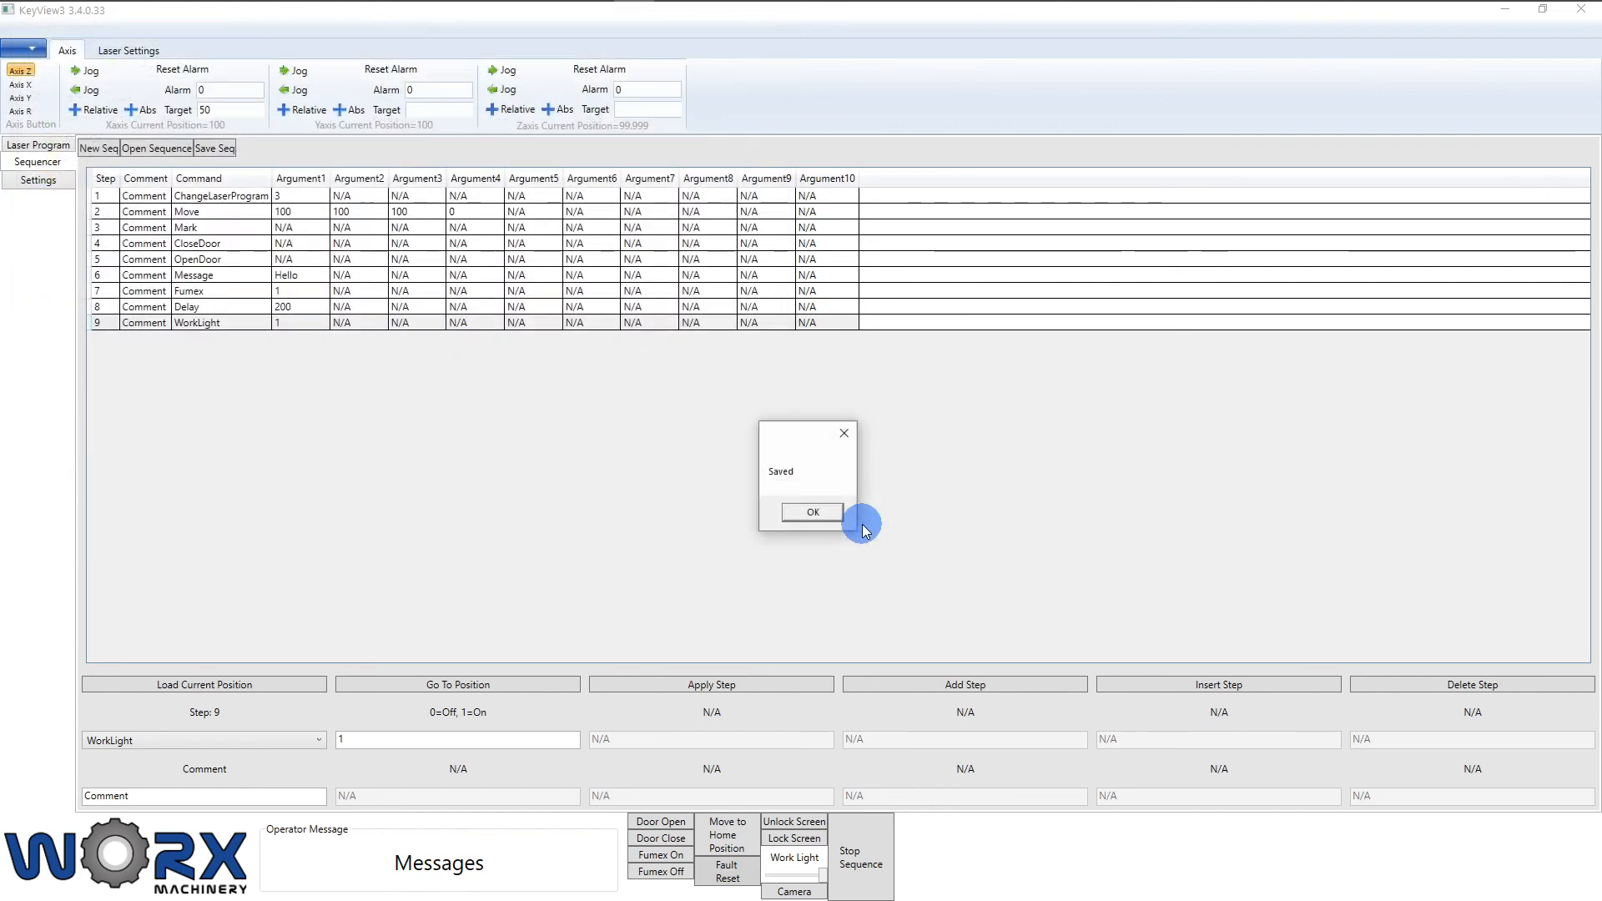
pyautogui.click(828, 511)
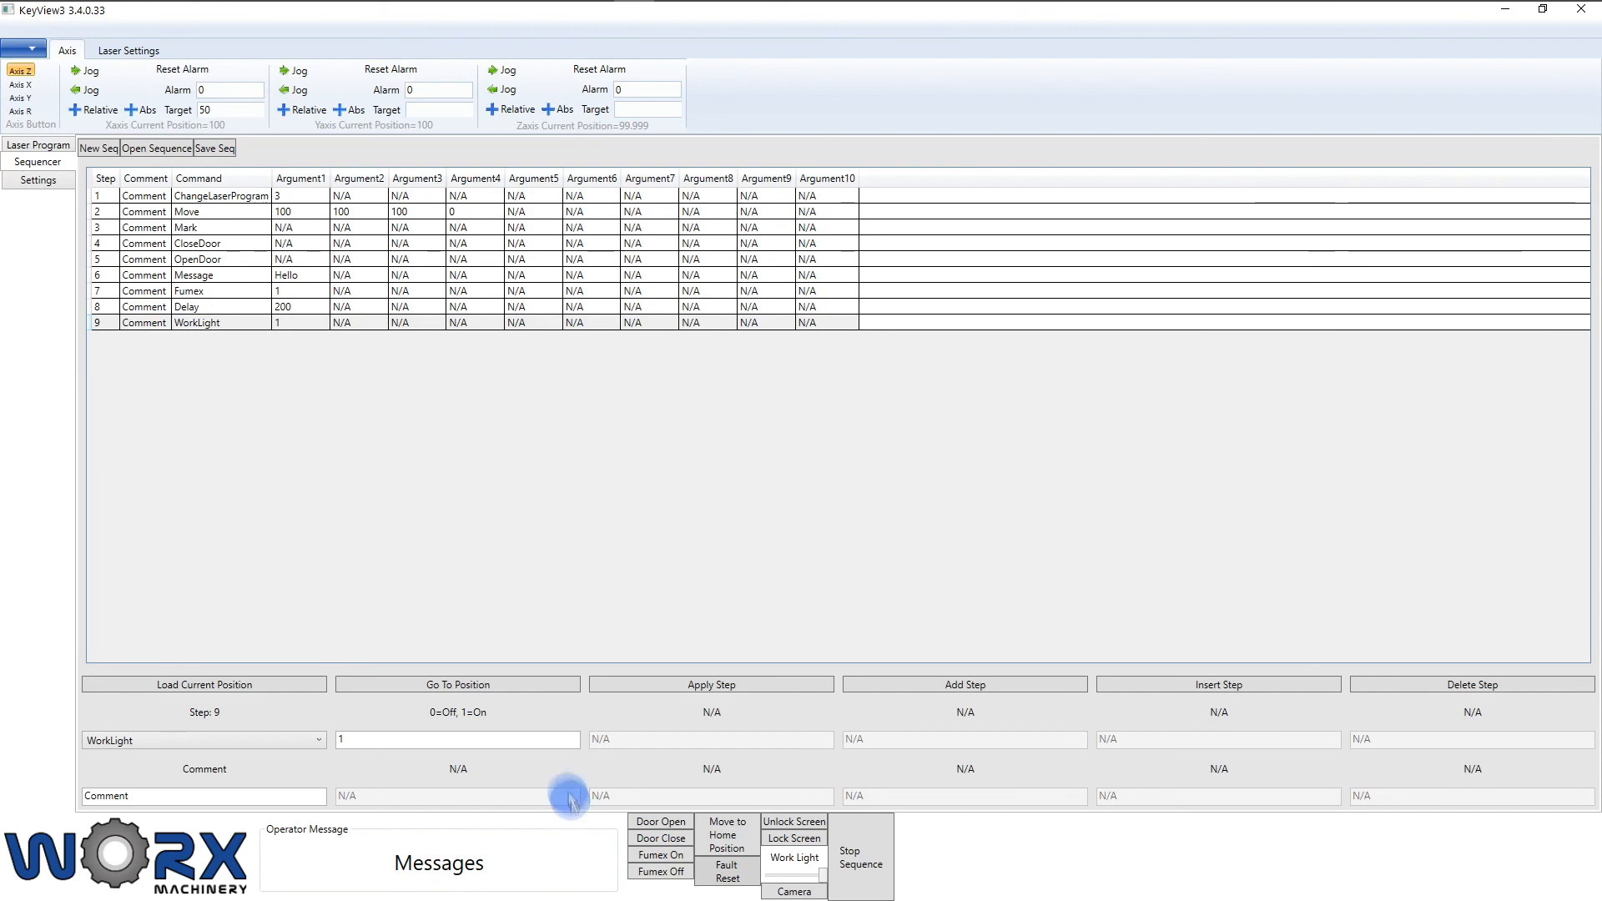
# Step: Reopen test.xml with its nine steps, then lock the operator screen
pyautogui.click(165, 150)
pyautogui.click(221, 143)
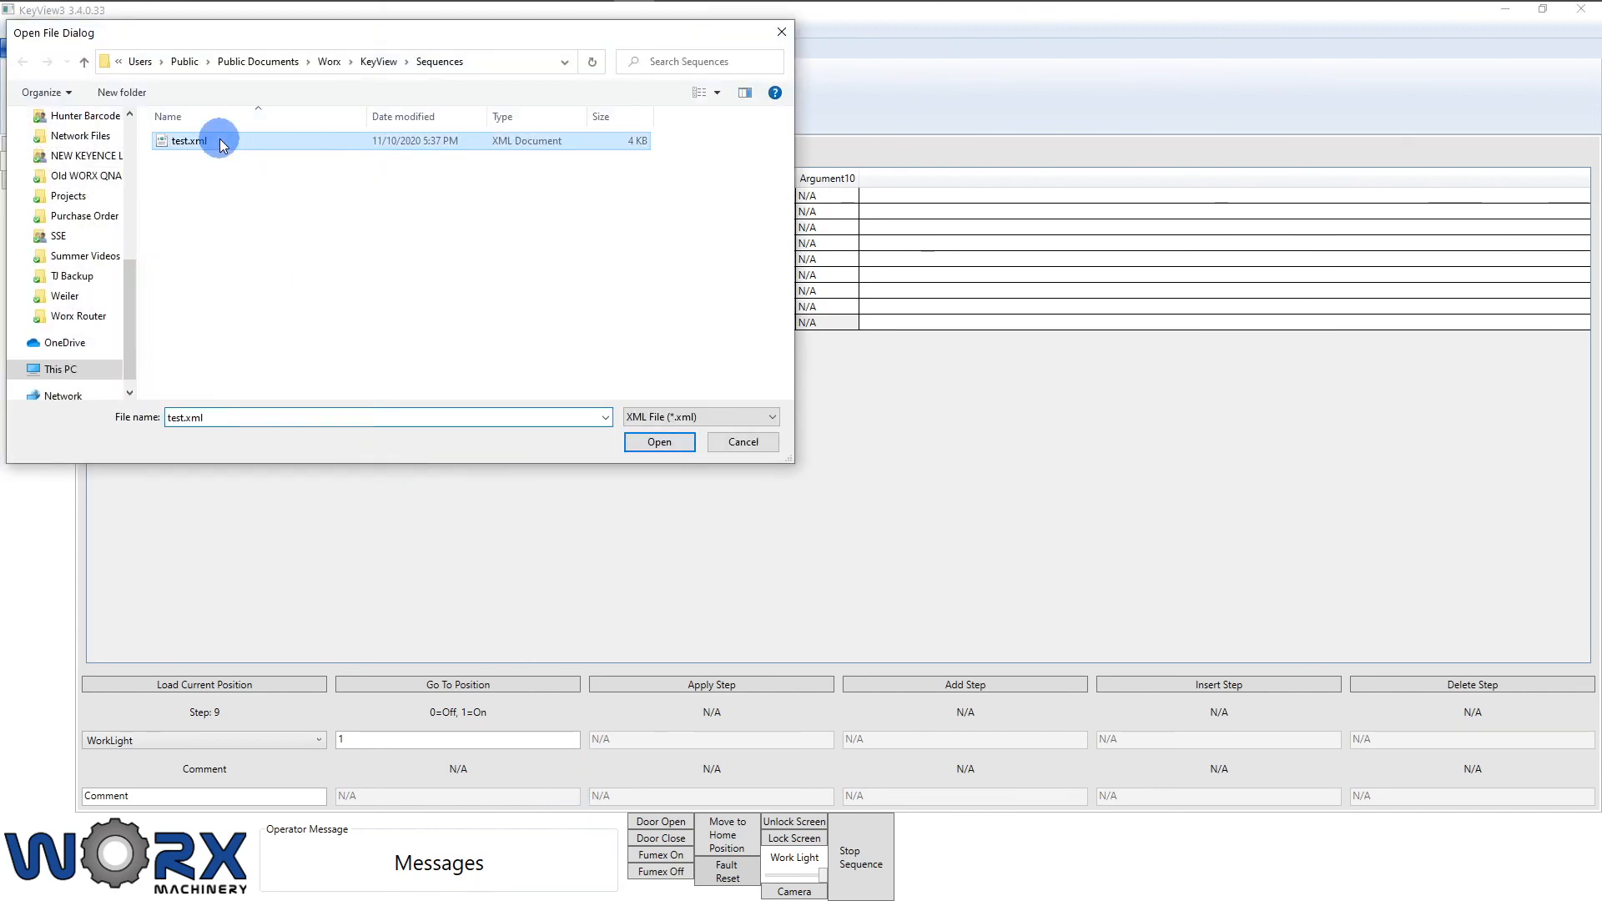
pyautogui.click(659, 442)
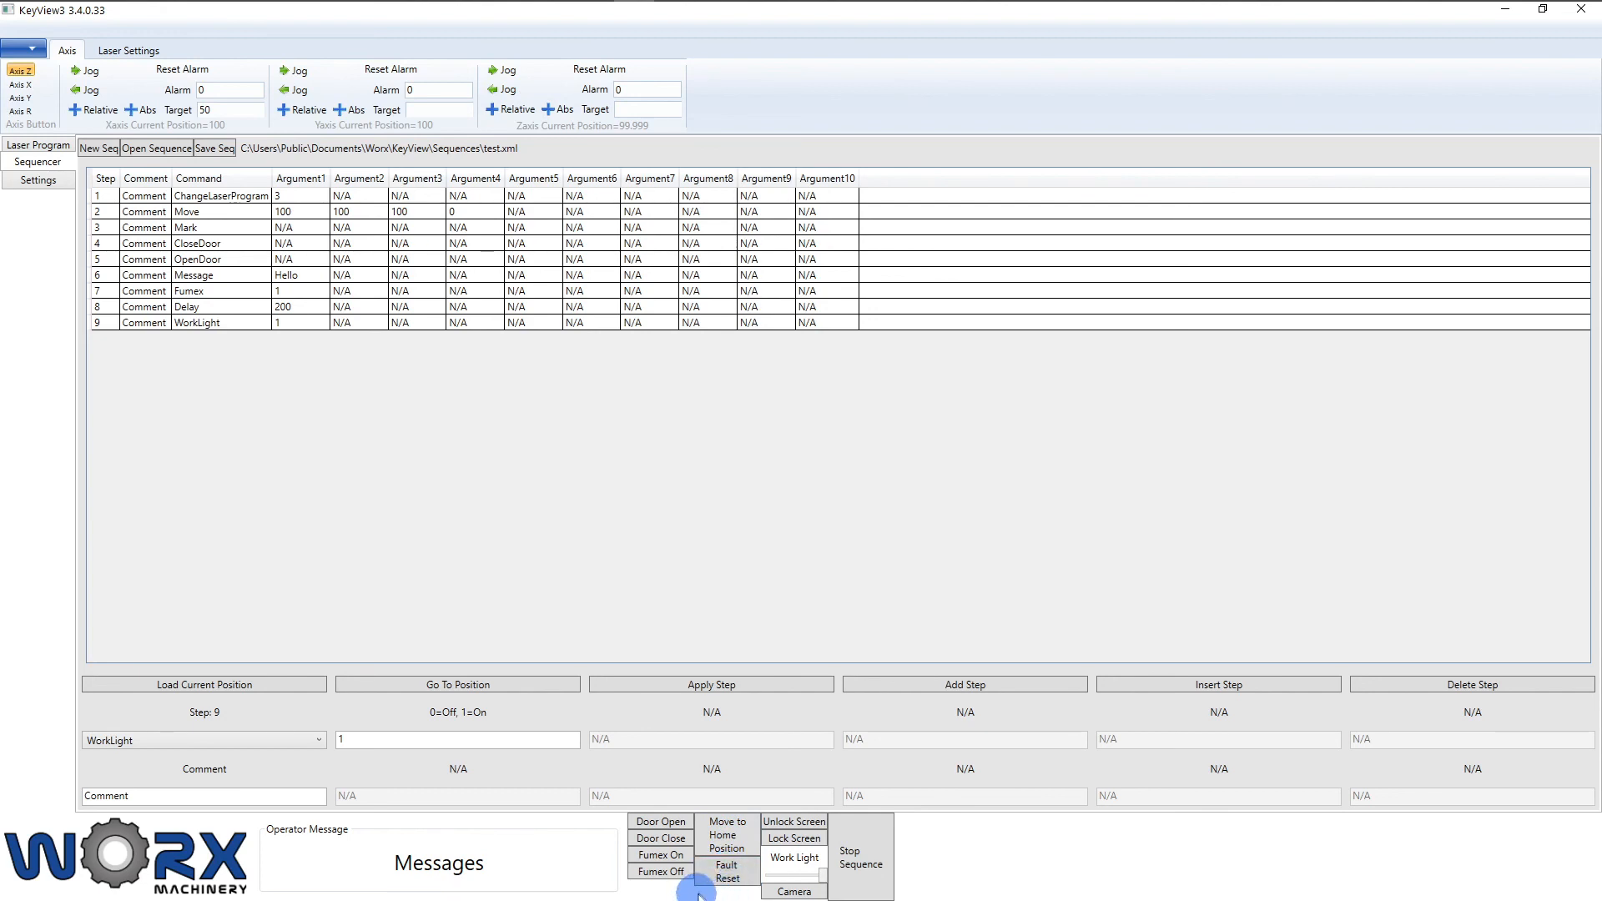
pyautogui.click(786, 841)
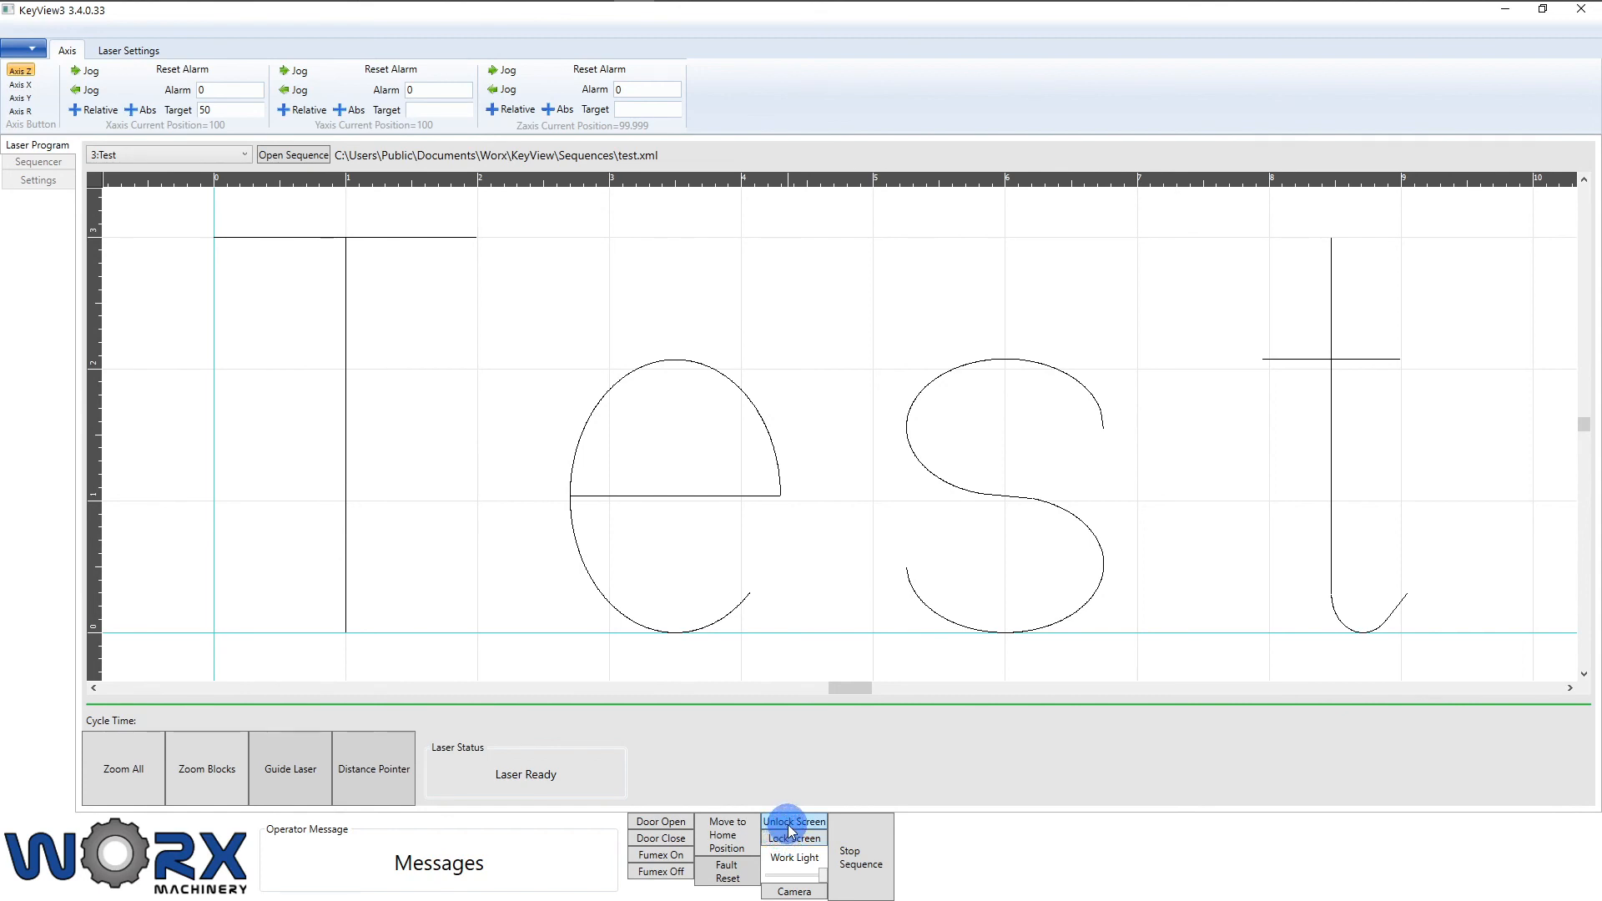
# Step: Unlock the screen by entering the password, then close the KeyView3 window
pyautogui.click(59, 160)
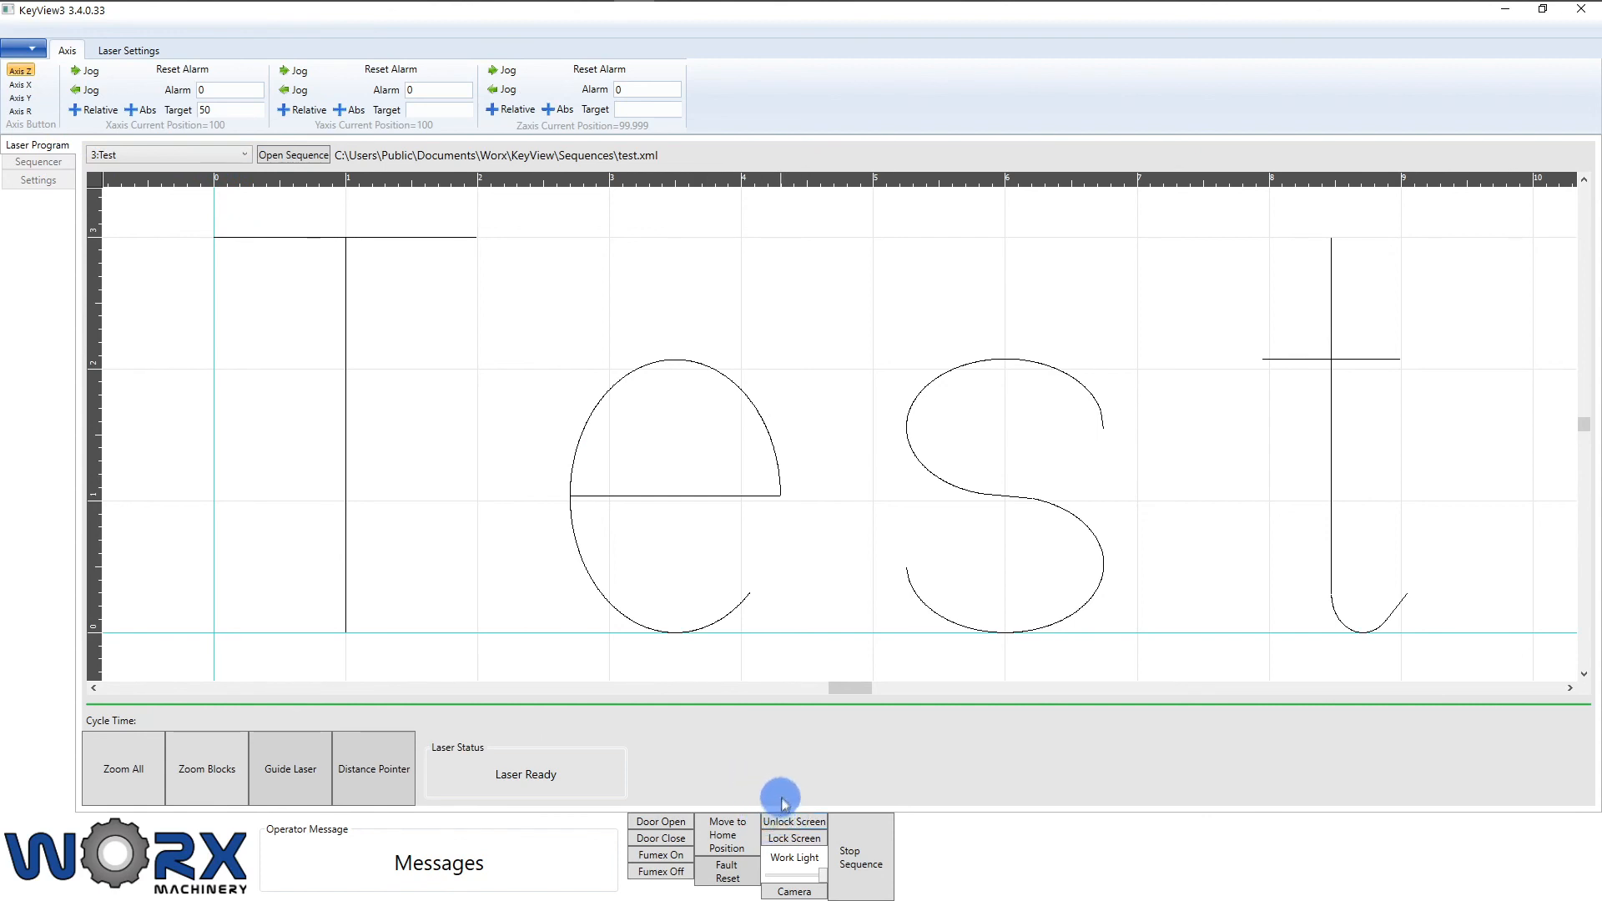
pyautogui.click(785, 823)
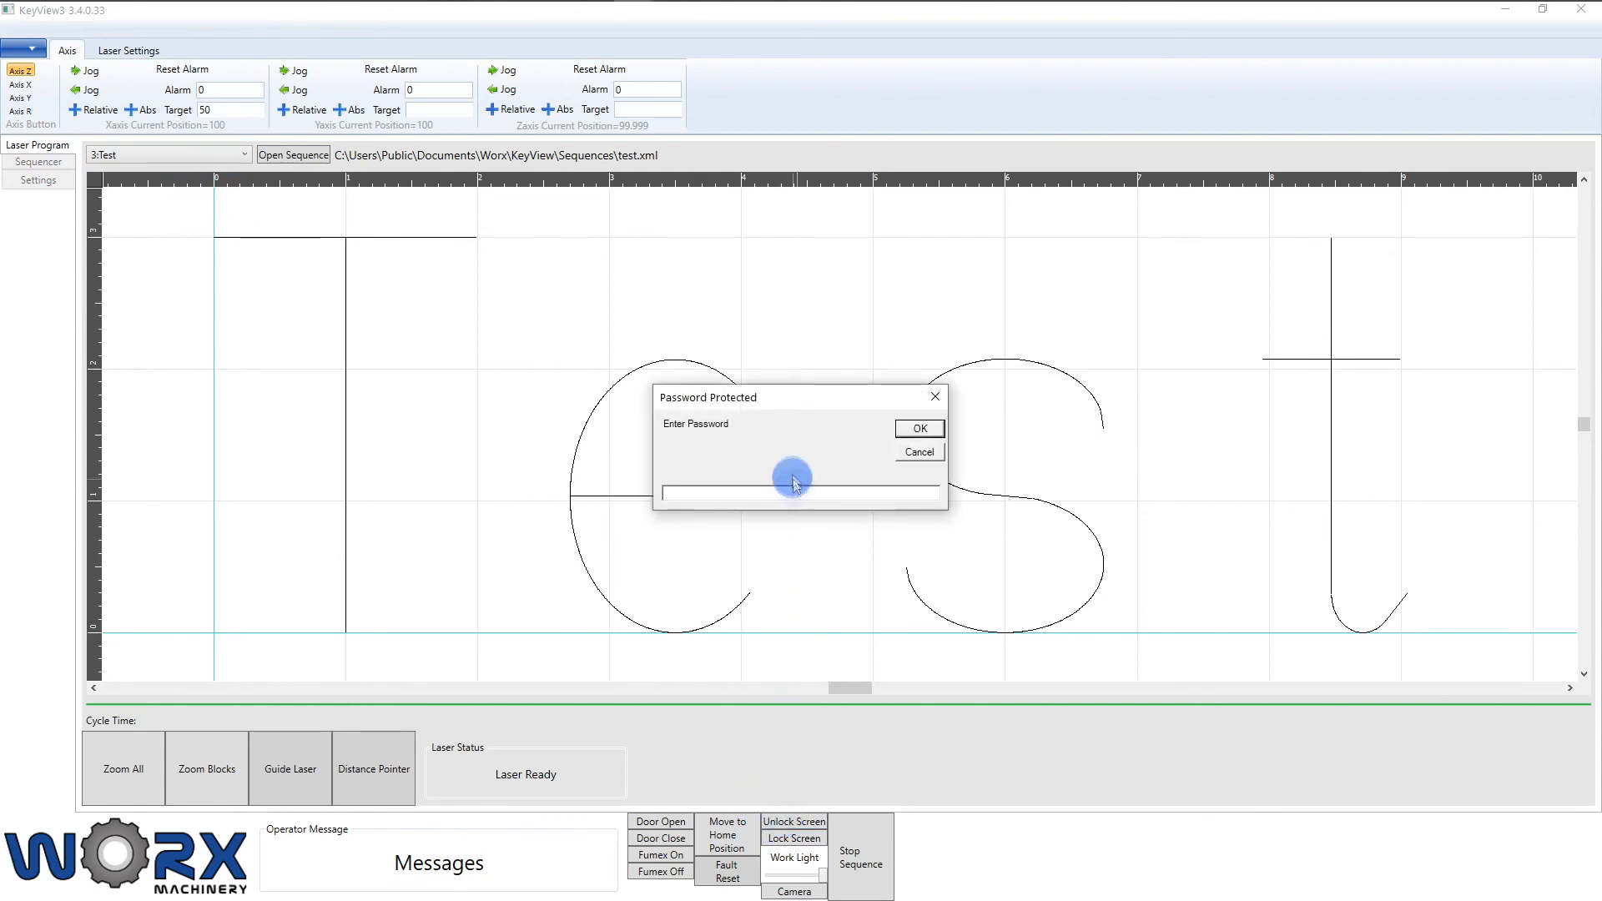
pyautogui.click(728, 494)
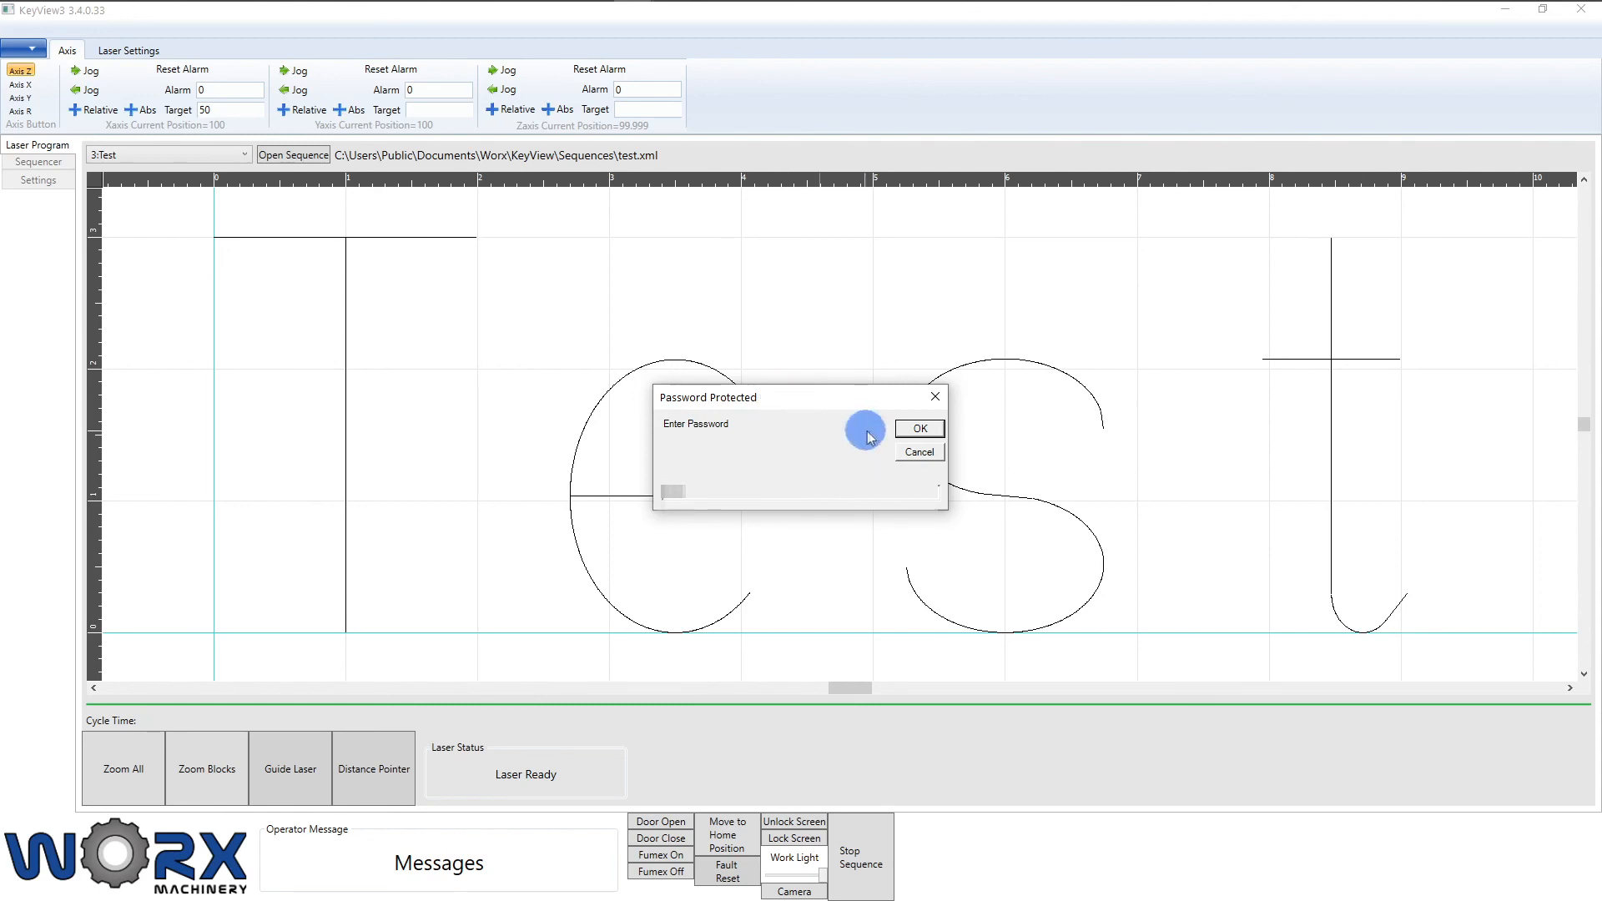
pyautogui.click(918, 429)
pyautogui.click(785, 892)
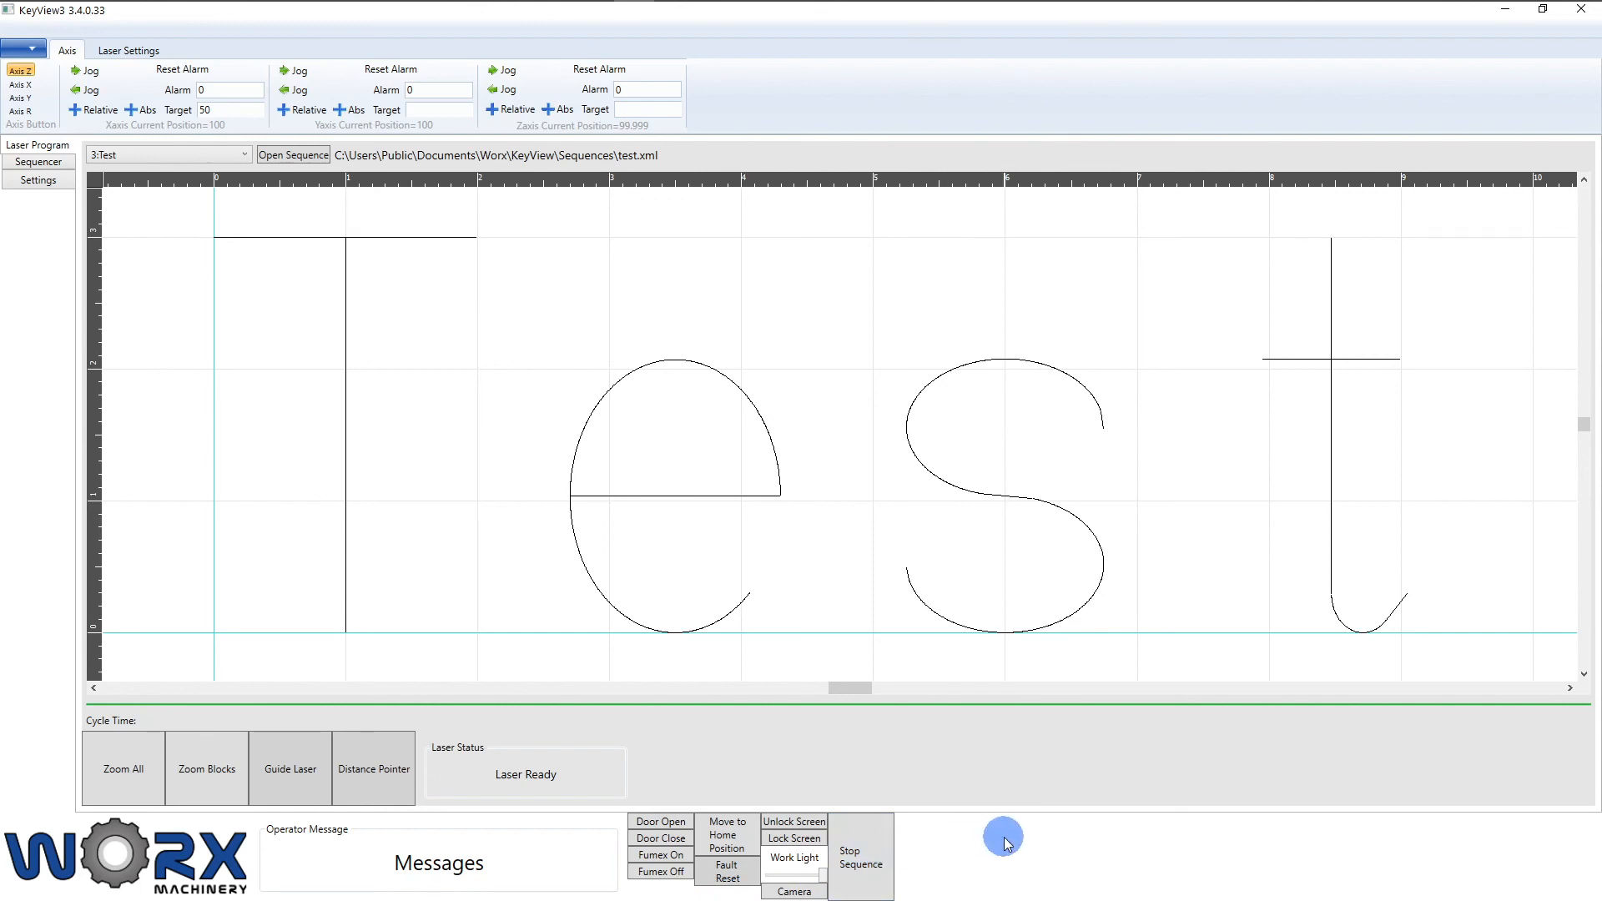
pyautogui.click(1582, 21)
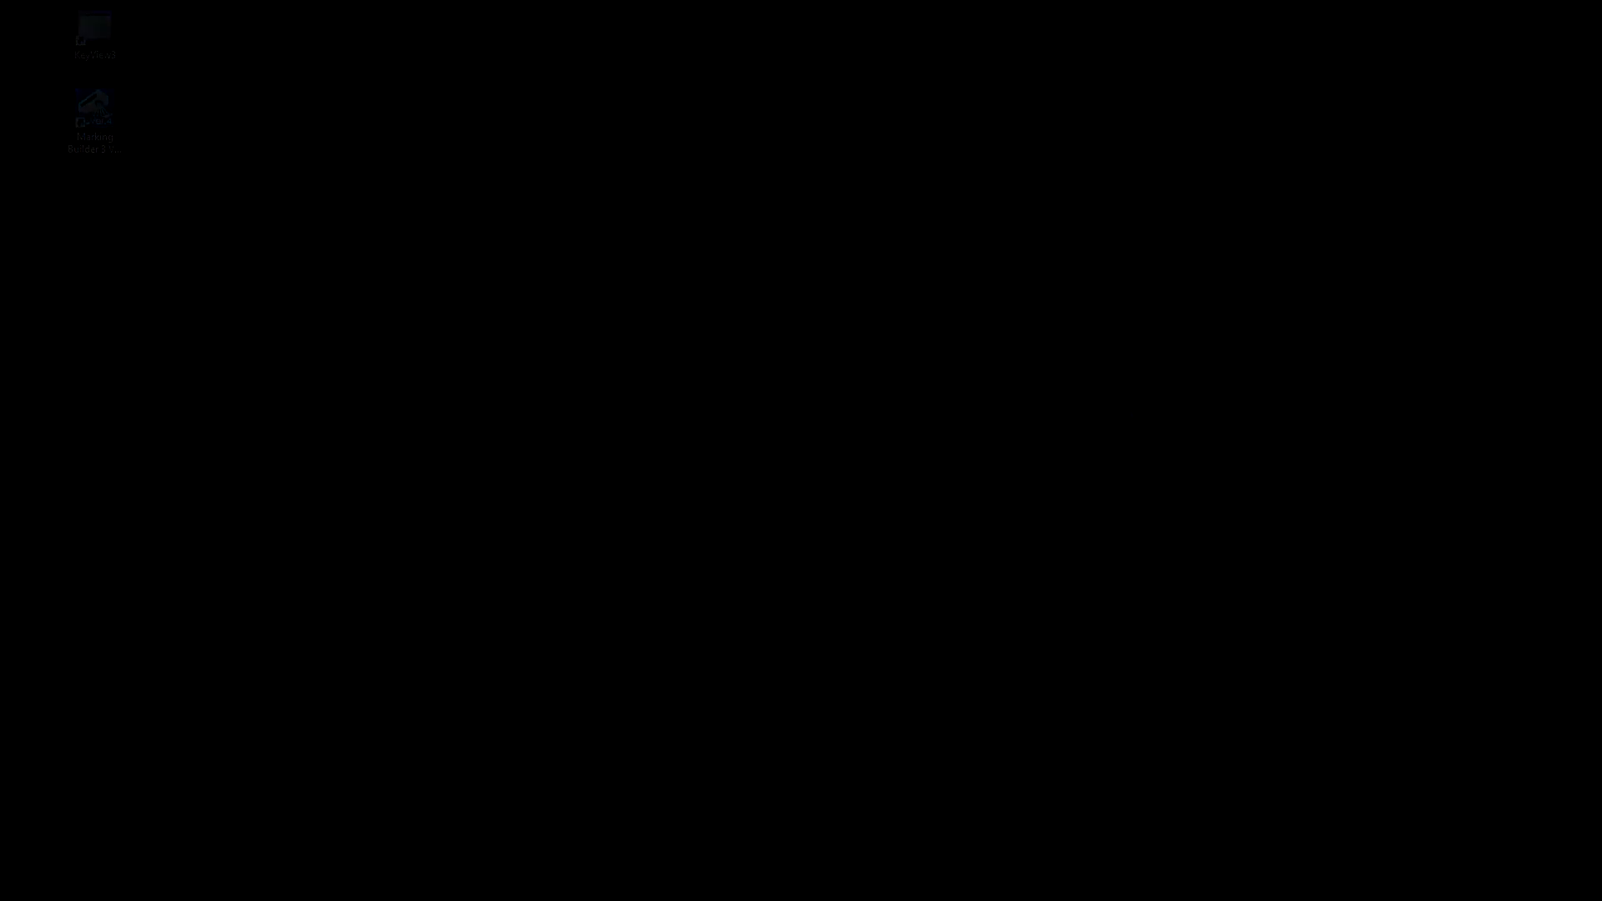